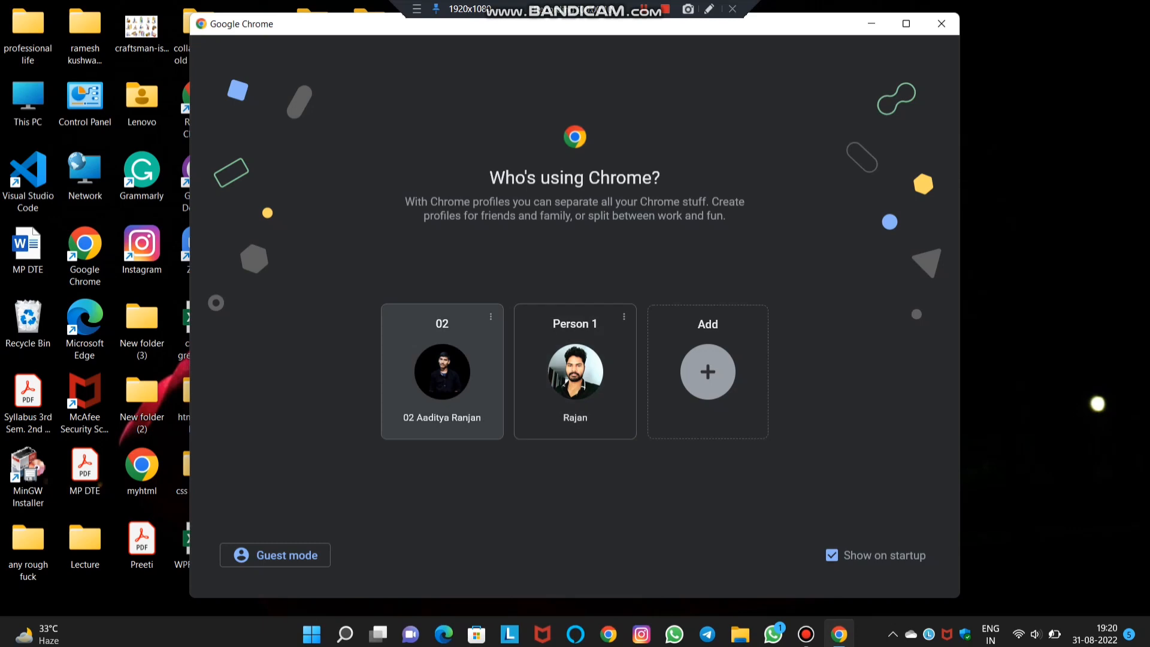
- Open a maximized Chrome window and search for 'uptu official website'
click(575, 372)
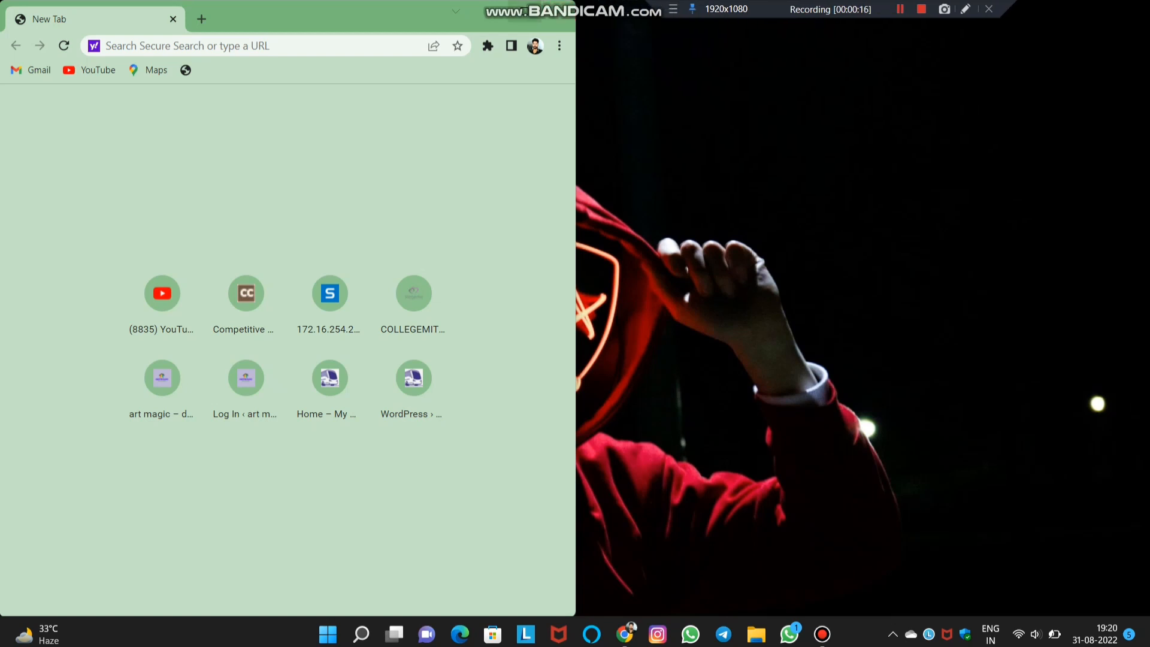
click(525, 10)
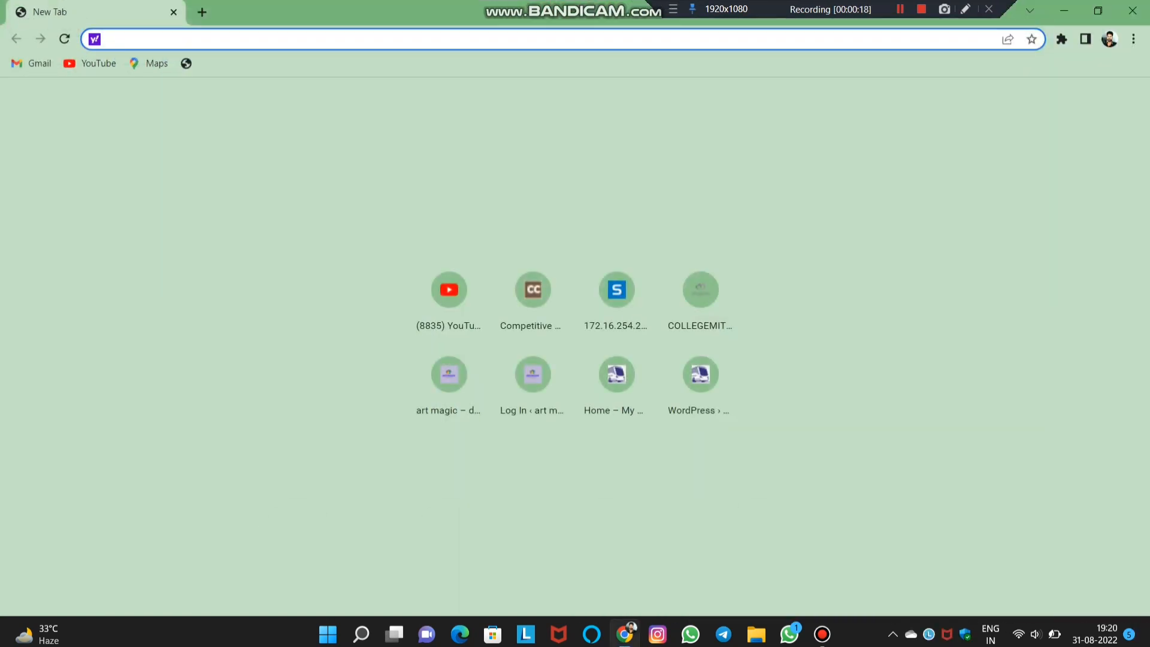
text(uptu)
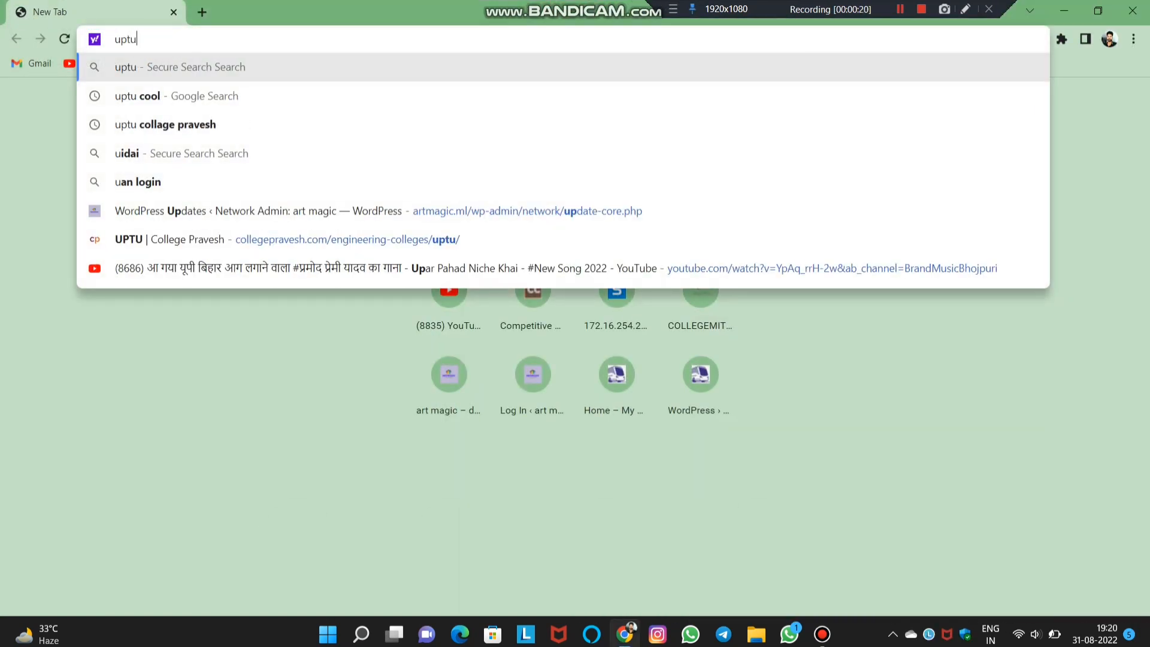
text( officiak)
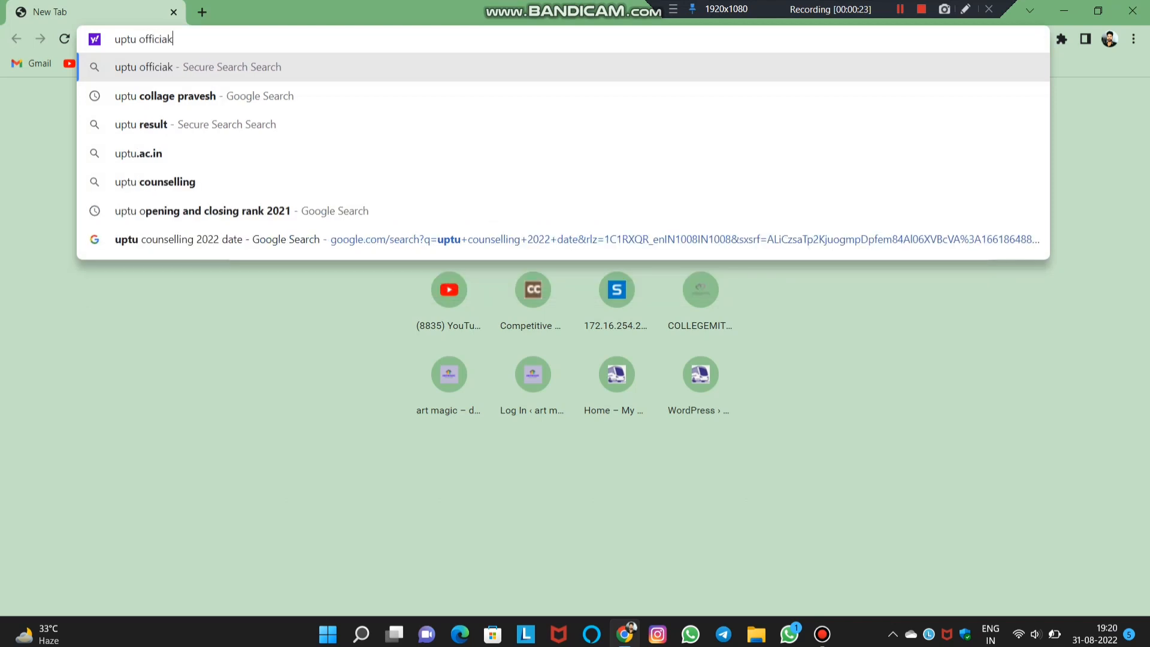
key(BackSpace)
text(l )
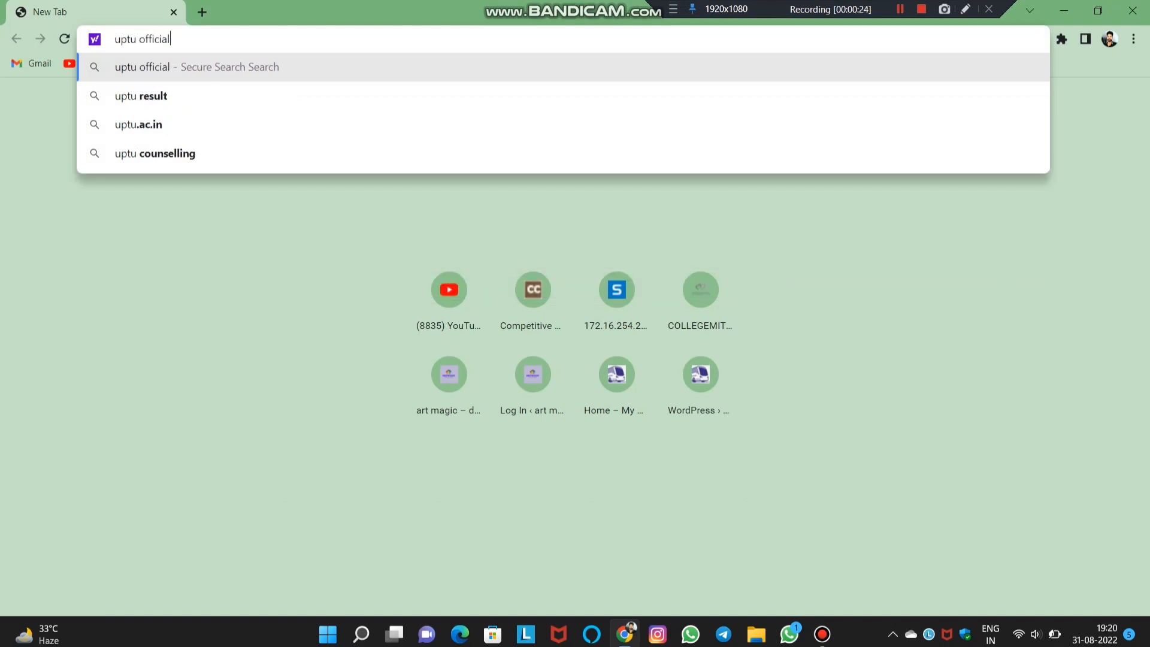
text(website)
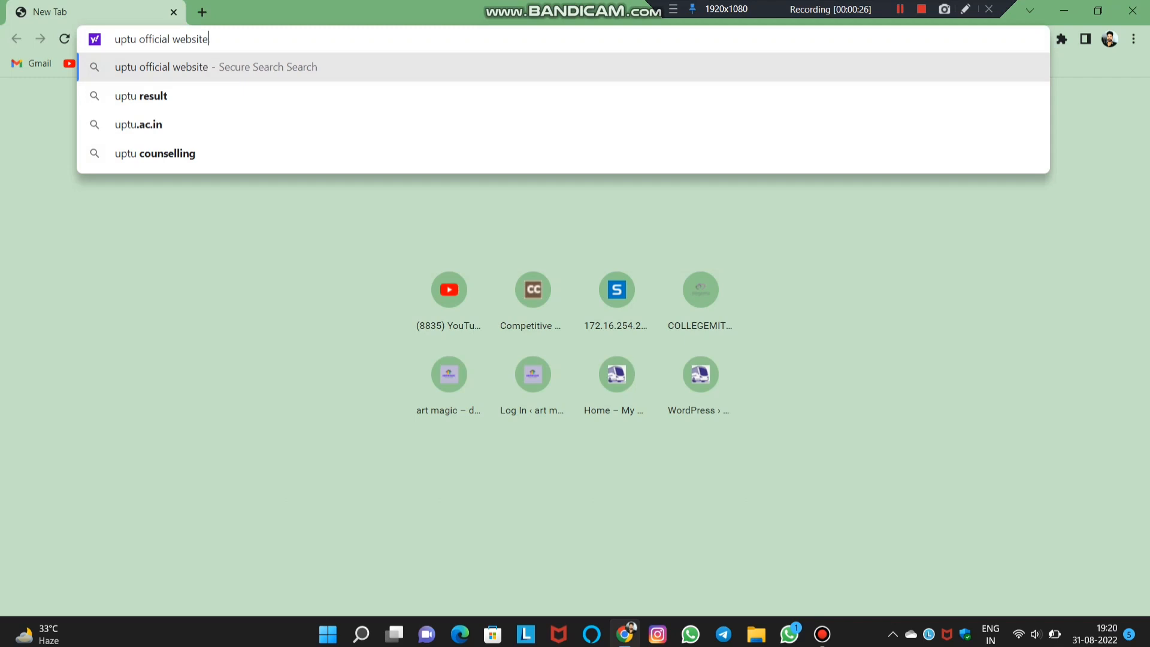
key(Return)
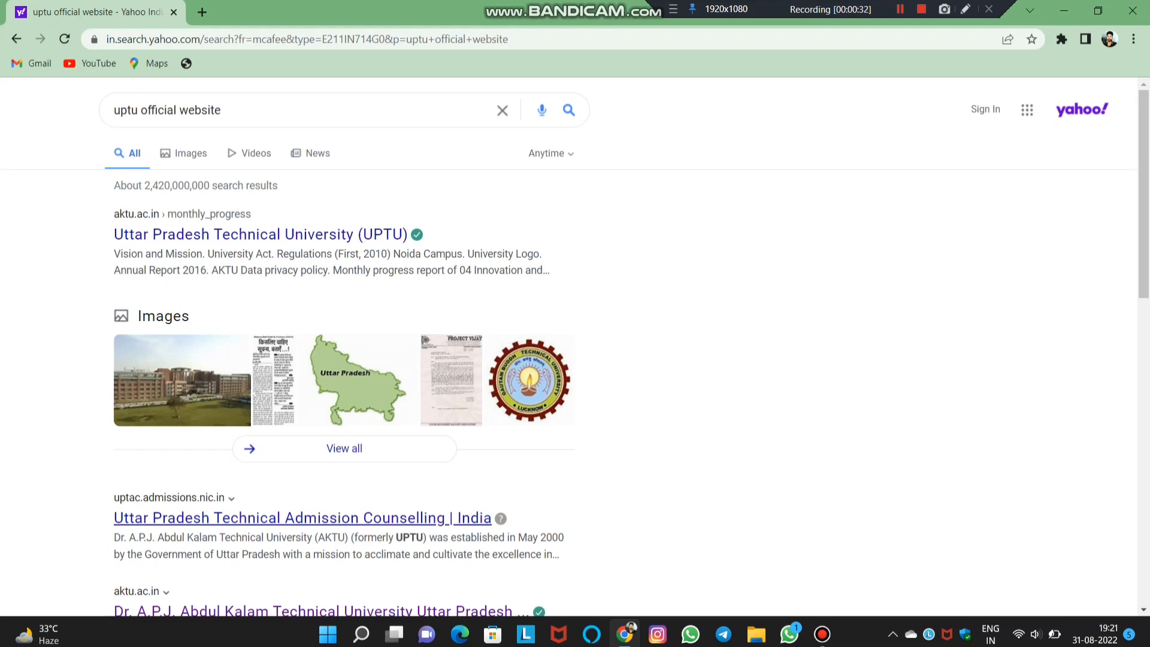
- Go to uptac.admissions.nic.in, follow the B. Tech JEE(Main) registration link and accept the external-site warning
click(303, 518)
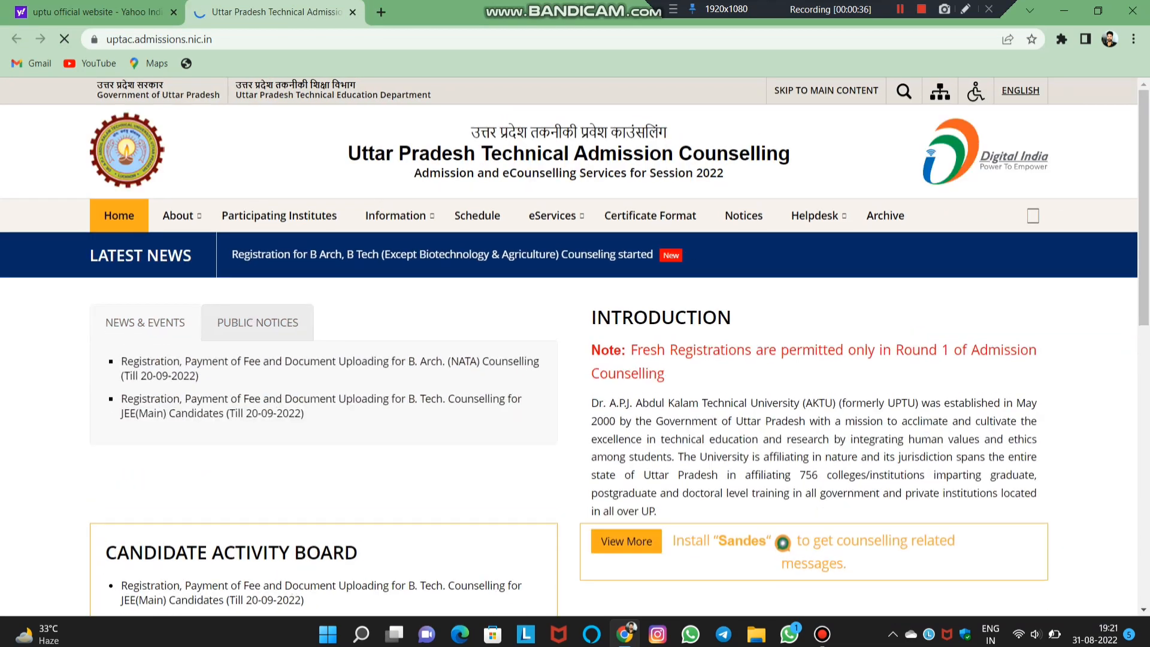
scroll(569, 346, down, 3)
scroll(569, 347, up, 2)
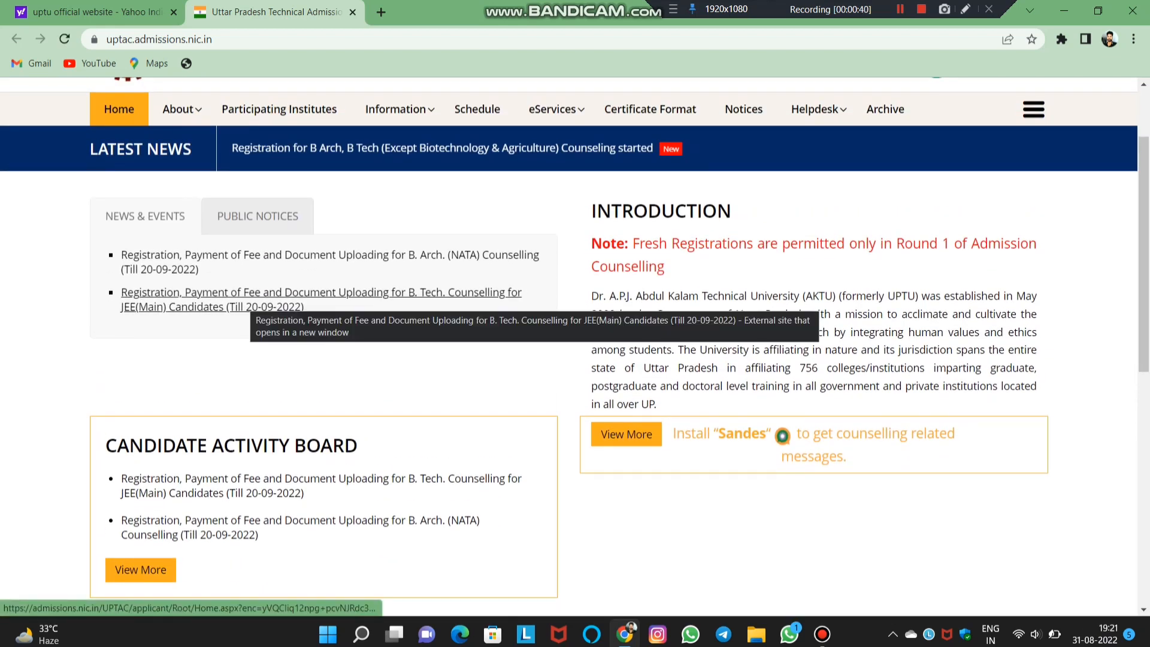
click(249, 300)
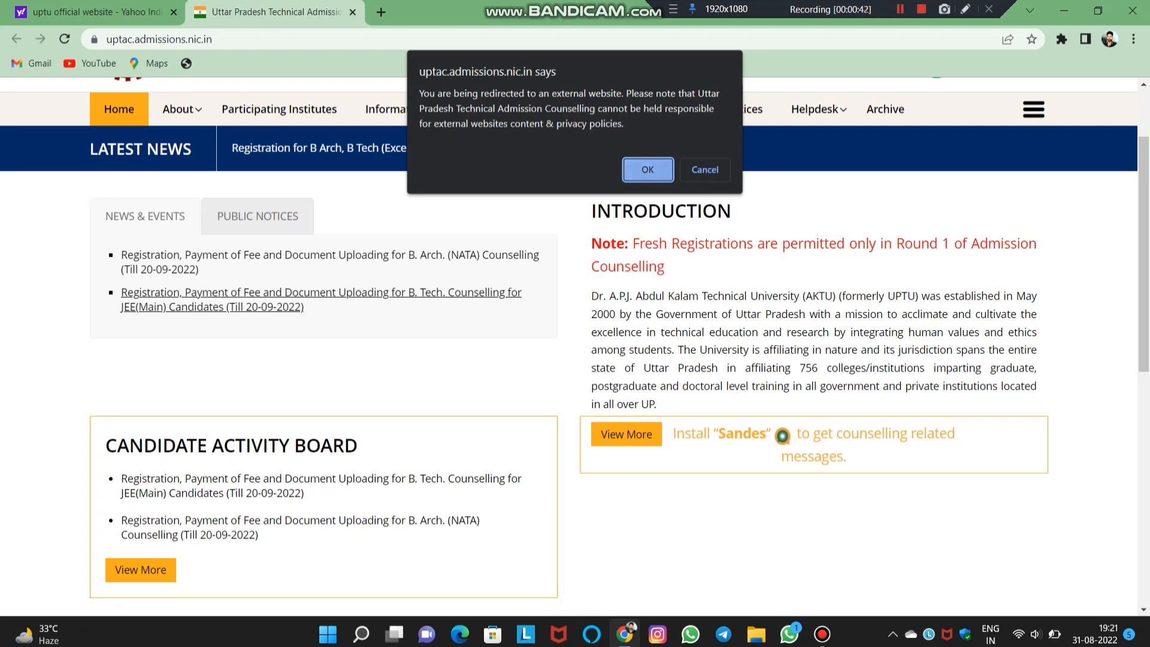
click(638, 170)
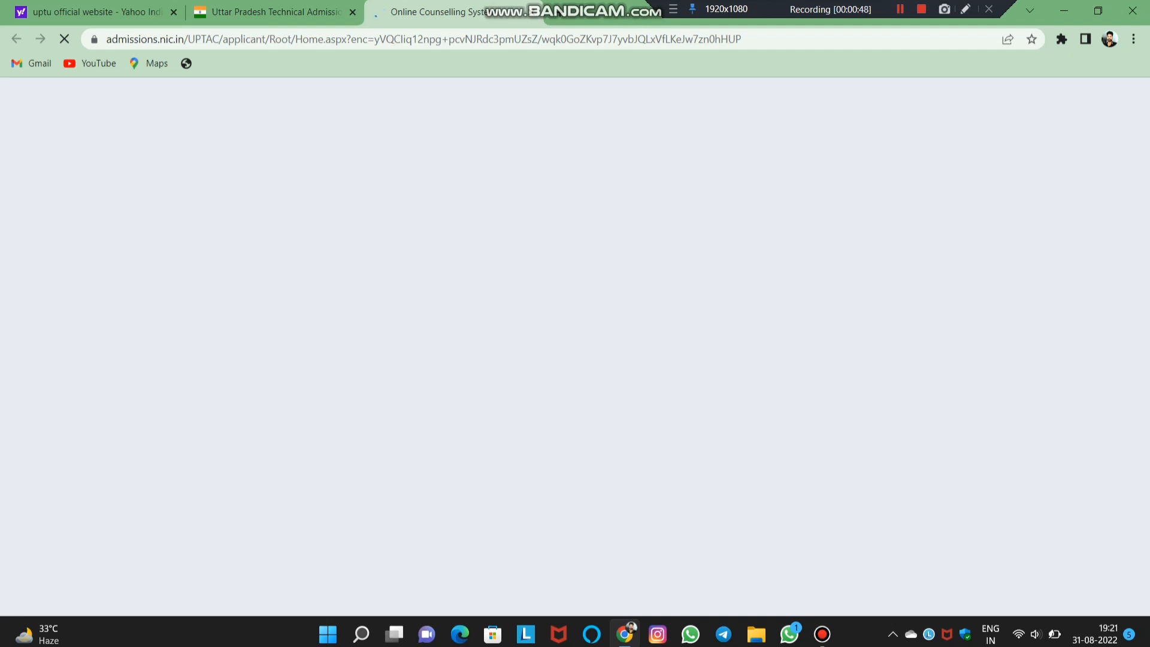
- Start a New Candidate Registration and accept the UPTAC 2022 terms with I Agree
scroll(575, 348, down, 2)
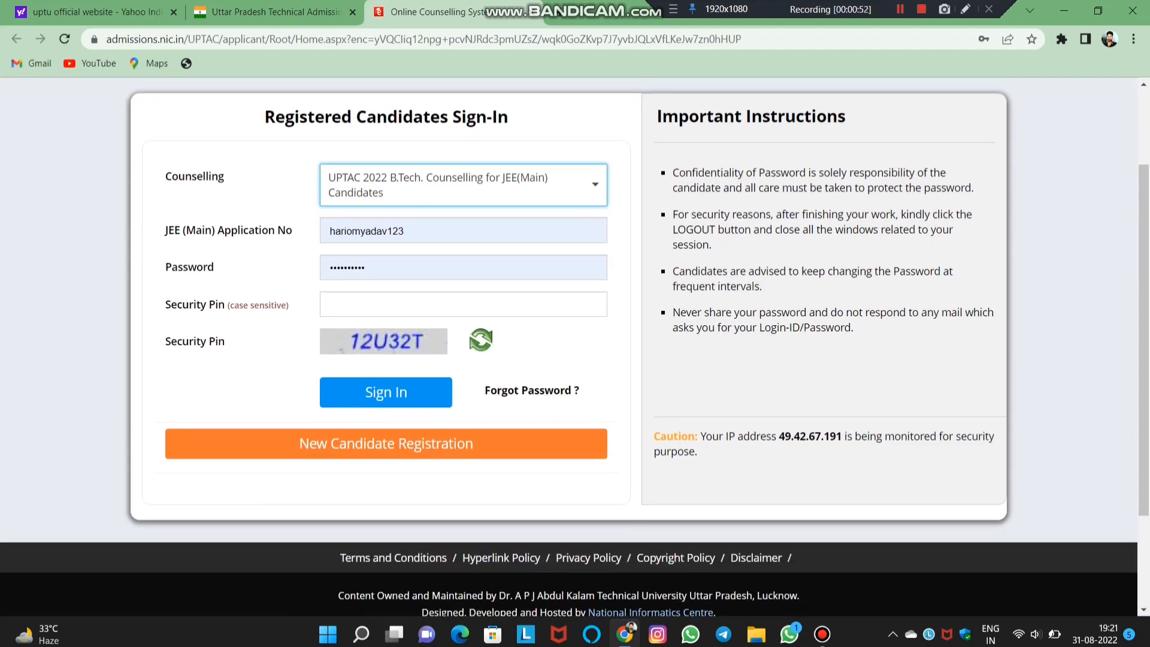
click(386, 443)
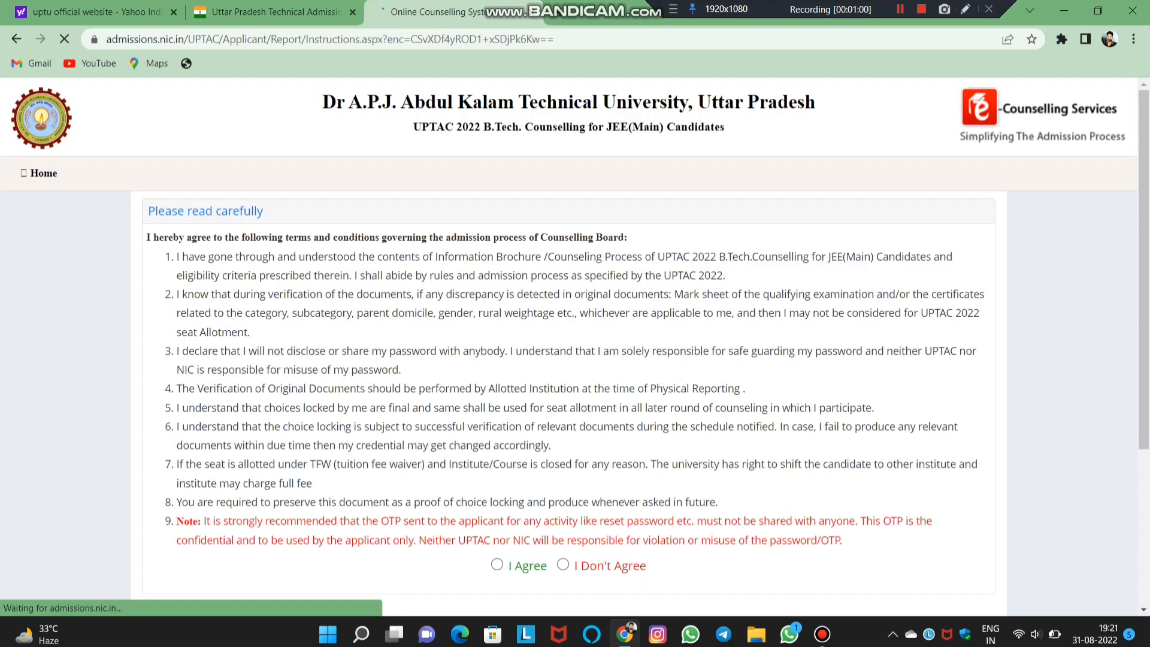
scroll(568, 346, down, 2)
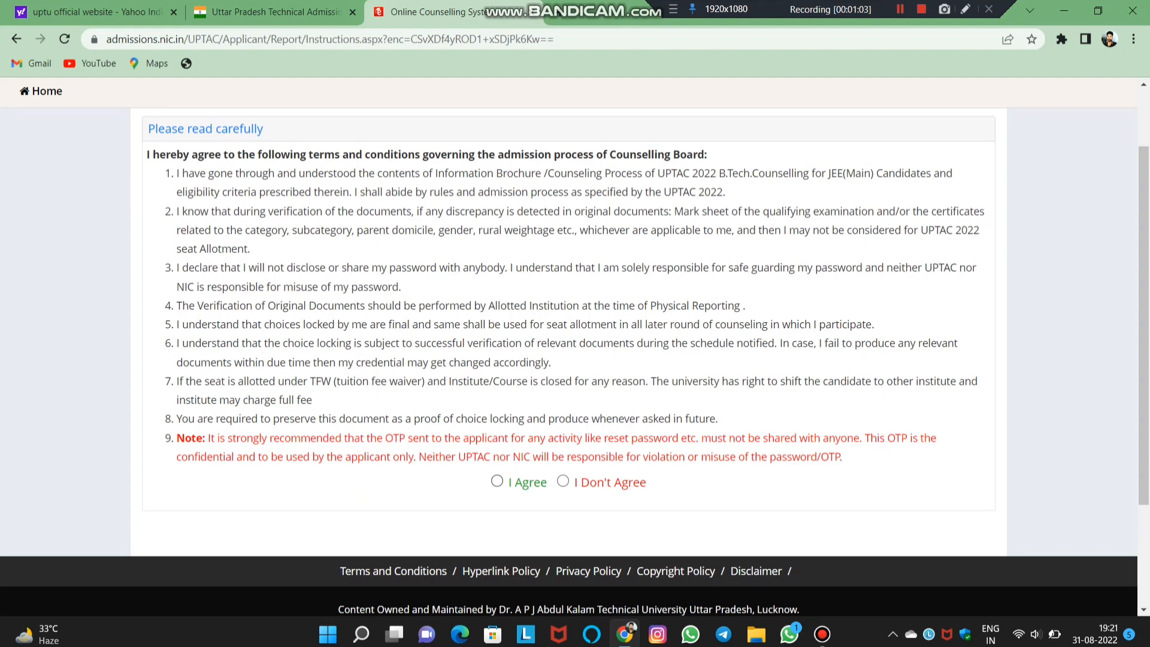
click(496, 481)
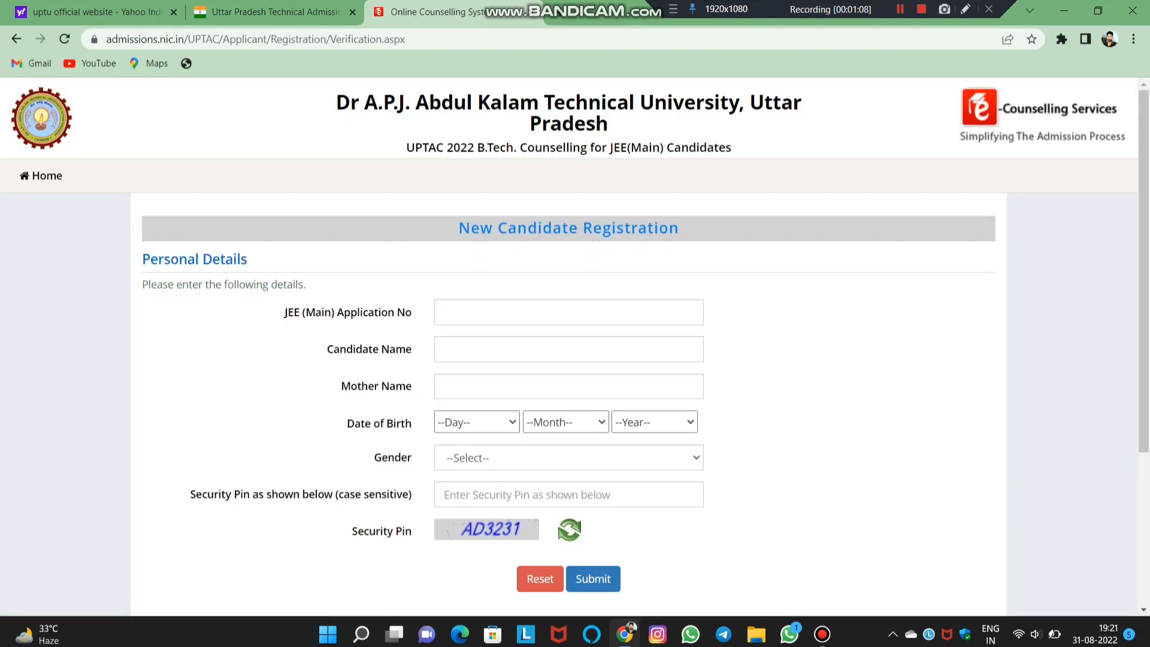
- Fill in application number, names, date of birth, gender Male and security pin, then submit
scroll(575, 335, down, 2)
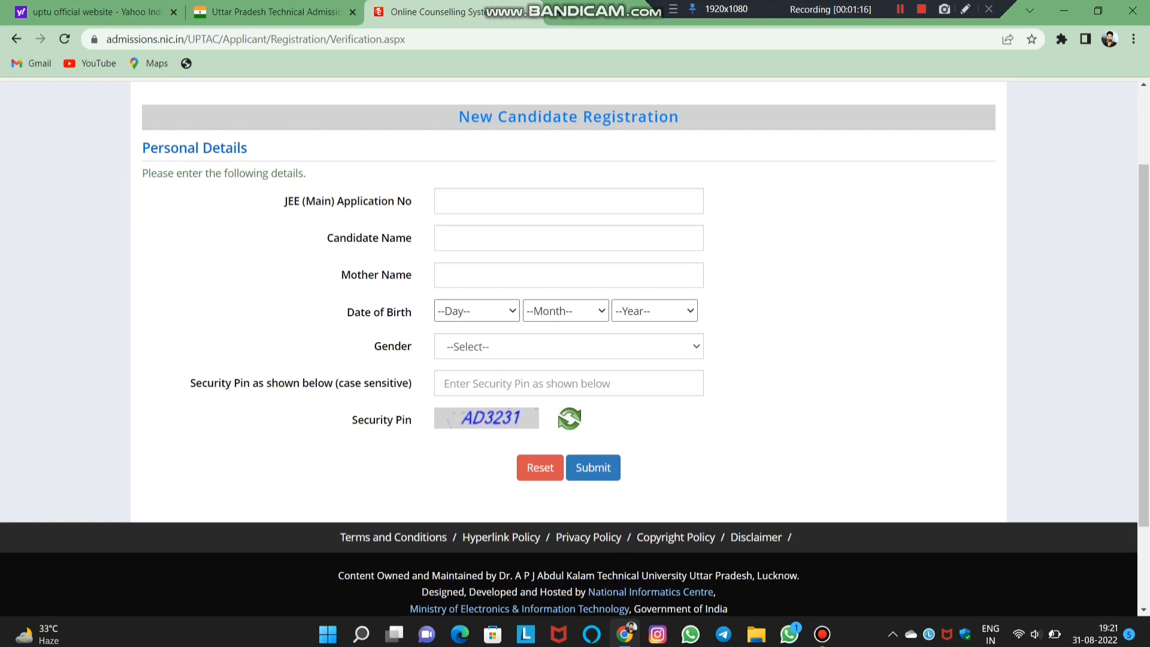
drag(344, 201, 414, 201)
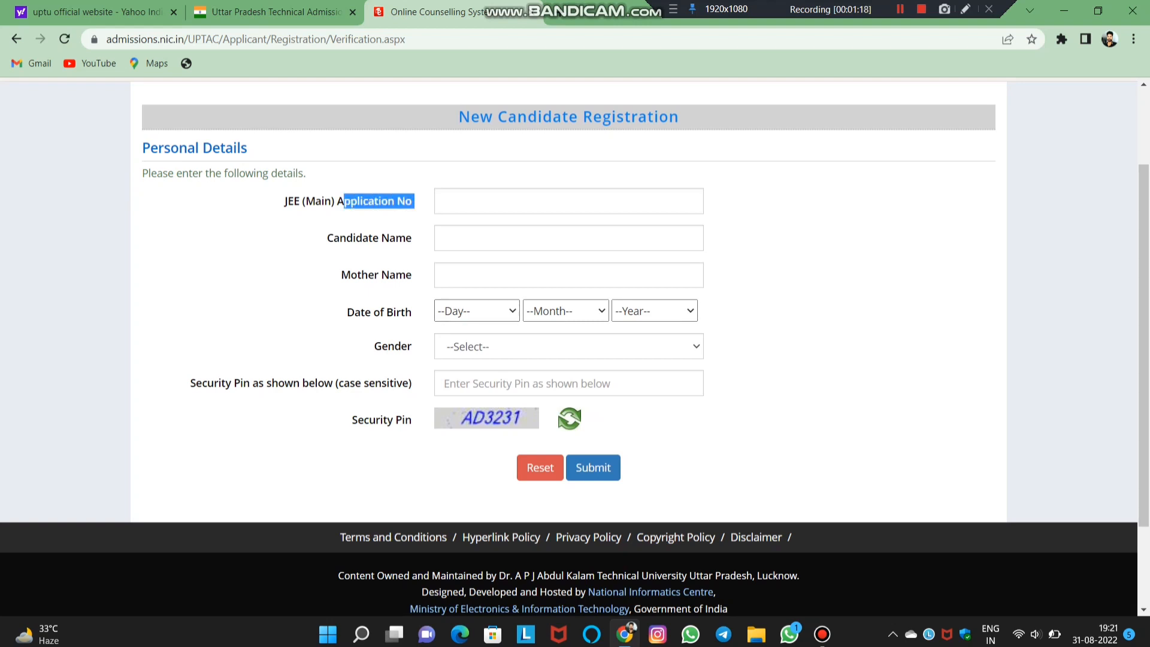
click(415, 203)
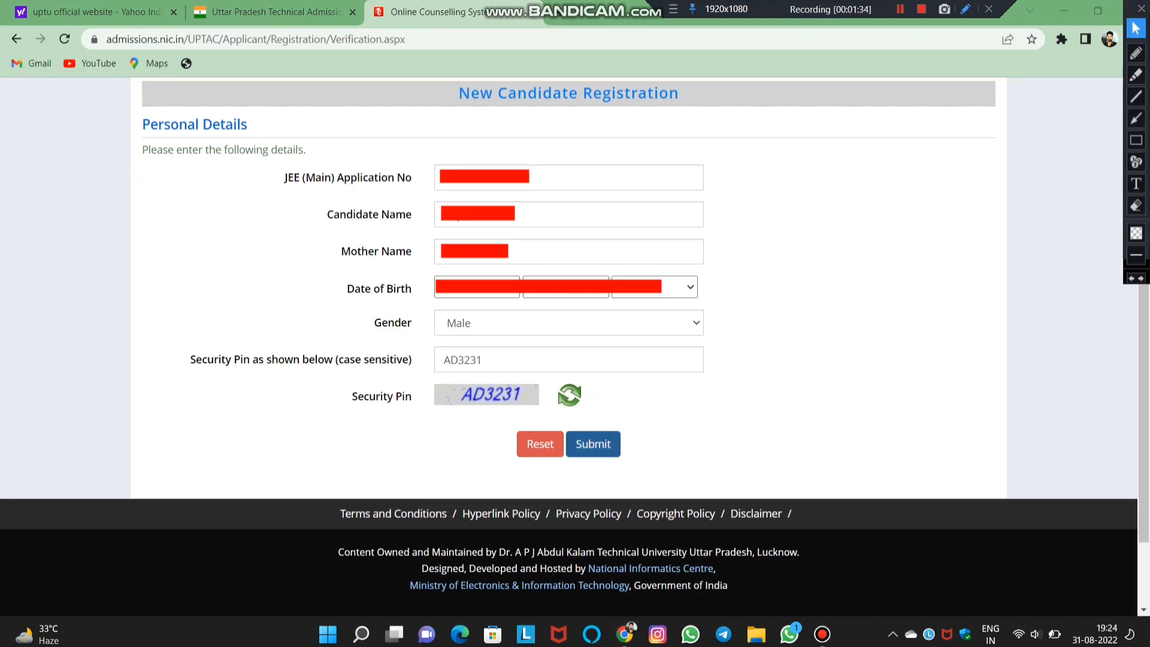
click(593, 443)
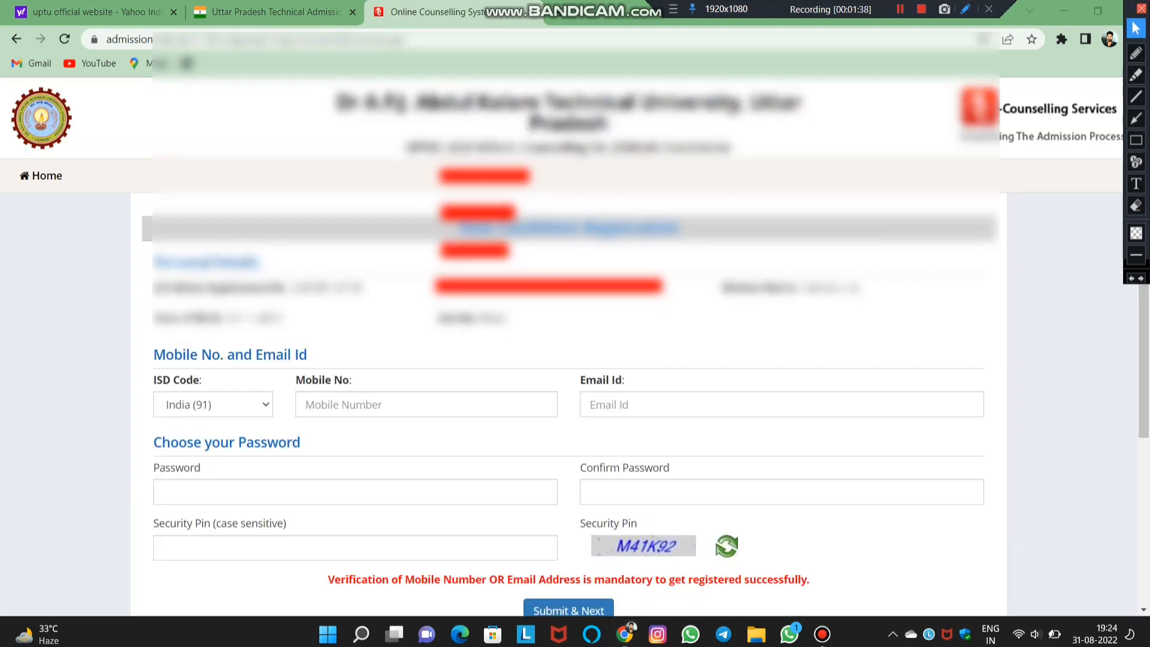
- Fill in the Mobile No and Email Id fields of the registration form
click(1141, 9)
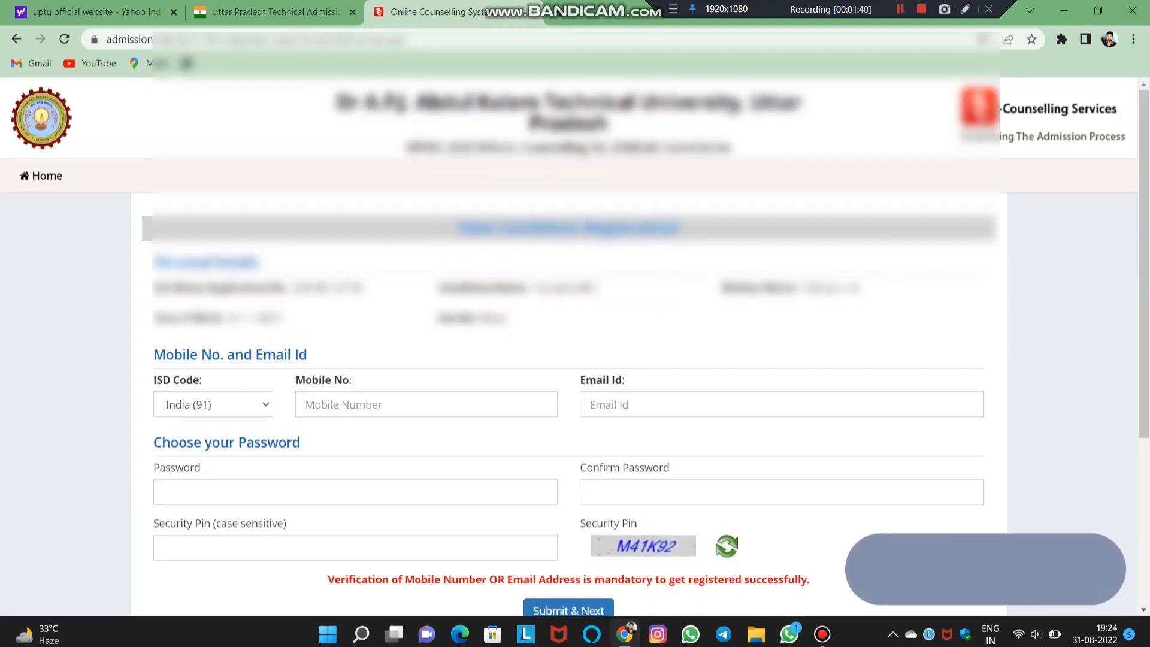
scroll(575, 343, down, 4)
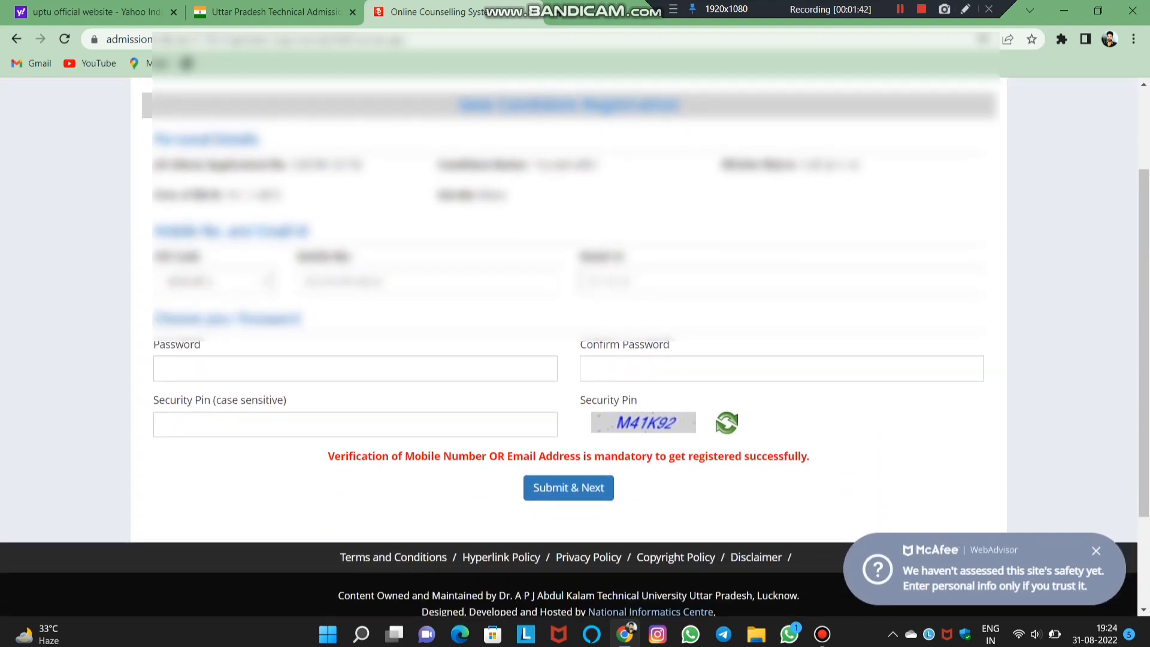
scroll(575, 343, down, 1)
scroll(575, 343, up, 1)
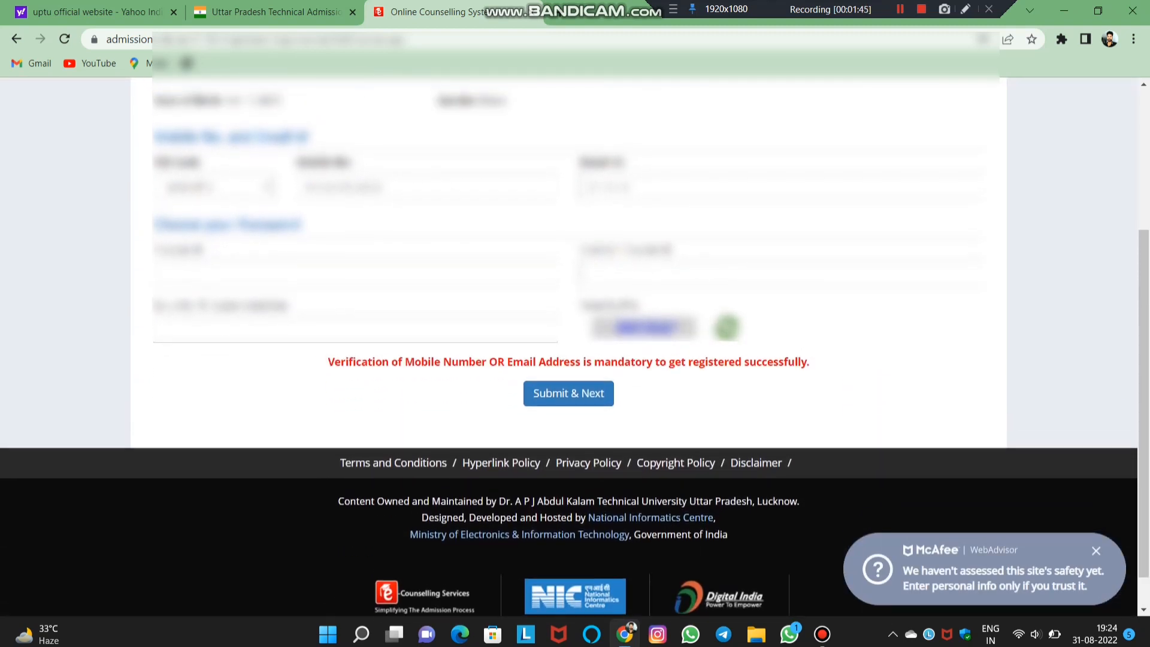
scroll(574, 344, down, 1)
scroll(575, 343, down, 1)
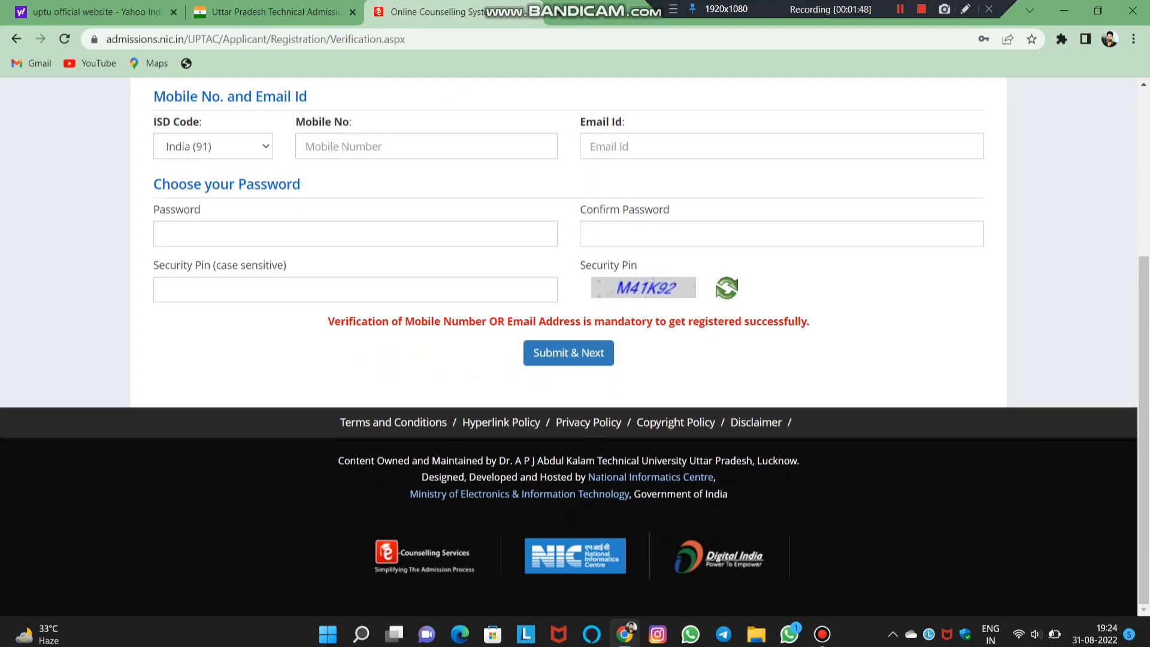
drag(296, 122, 353, 122)
click(359, 122)
drag(579, 122, 625, 123)
click(628, 123)
- Submit the mobile, e-mail and password details and confirm with Yes
drag(334, 321, 153, 93)
click(838, 332)
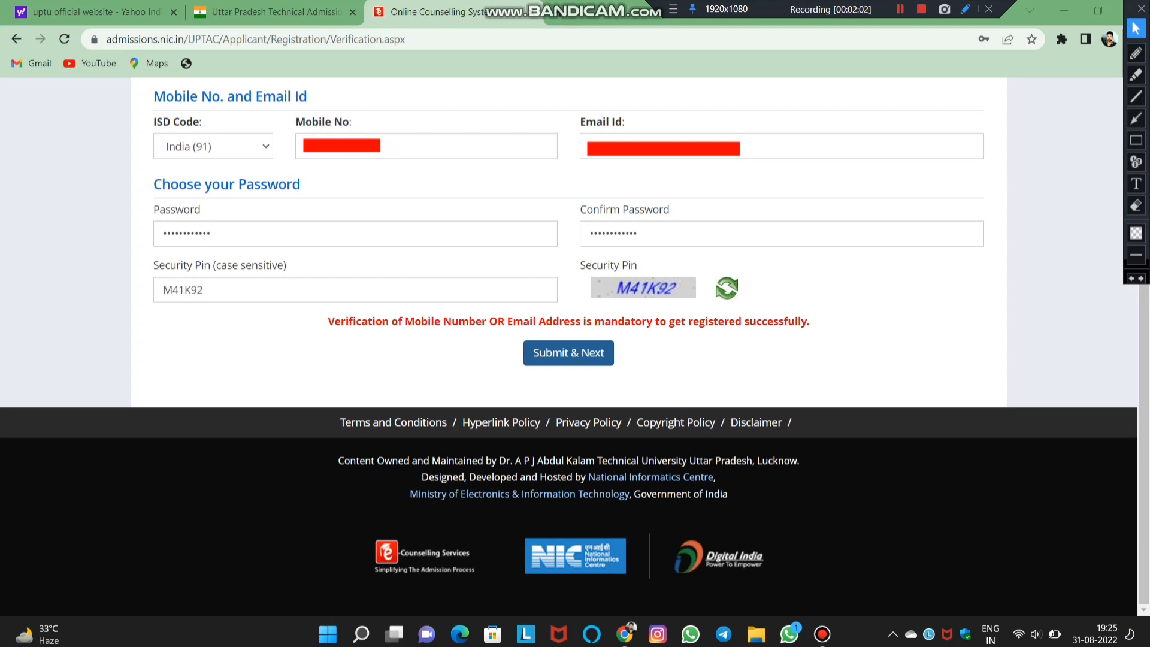
click(569, 353)
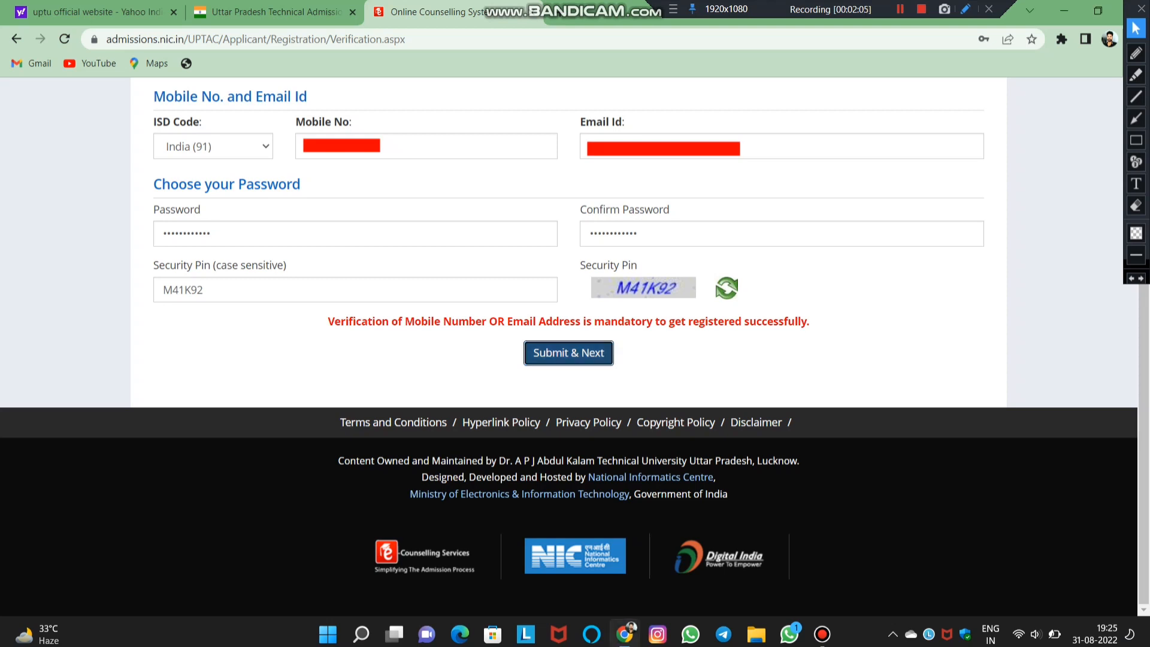
click(544, 379)
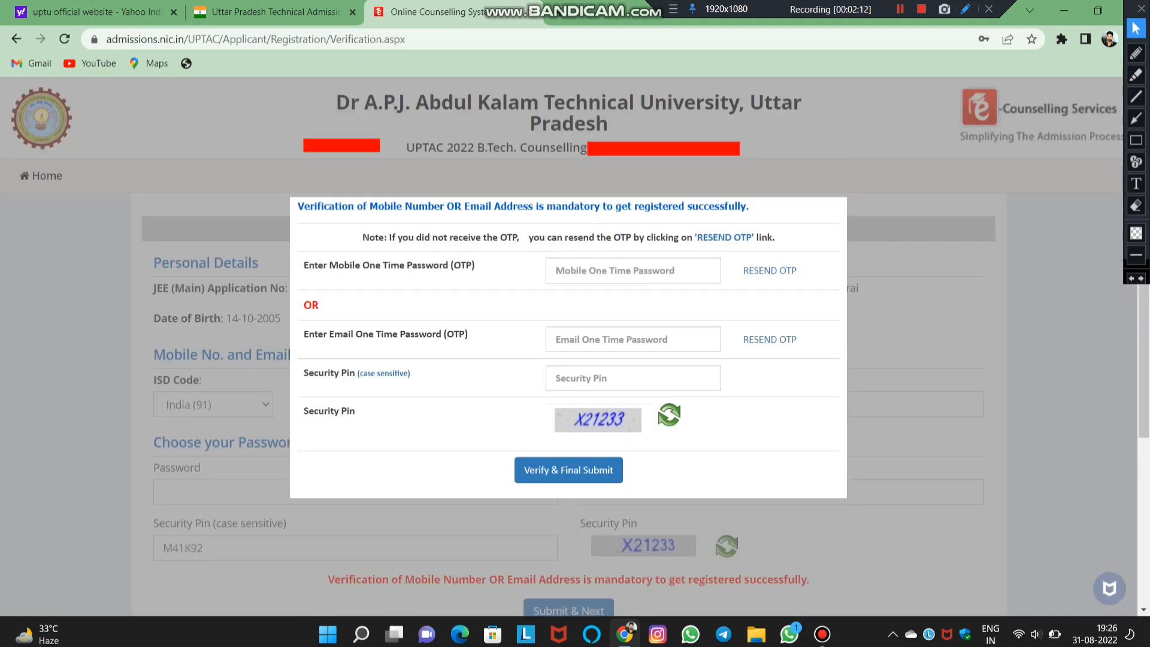
- Enter the security pin and six-digit mobile OTP, then Verify & Final Submit
drag(400, 266, 448, 265)
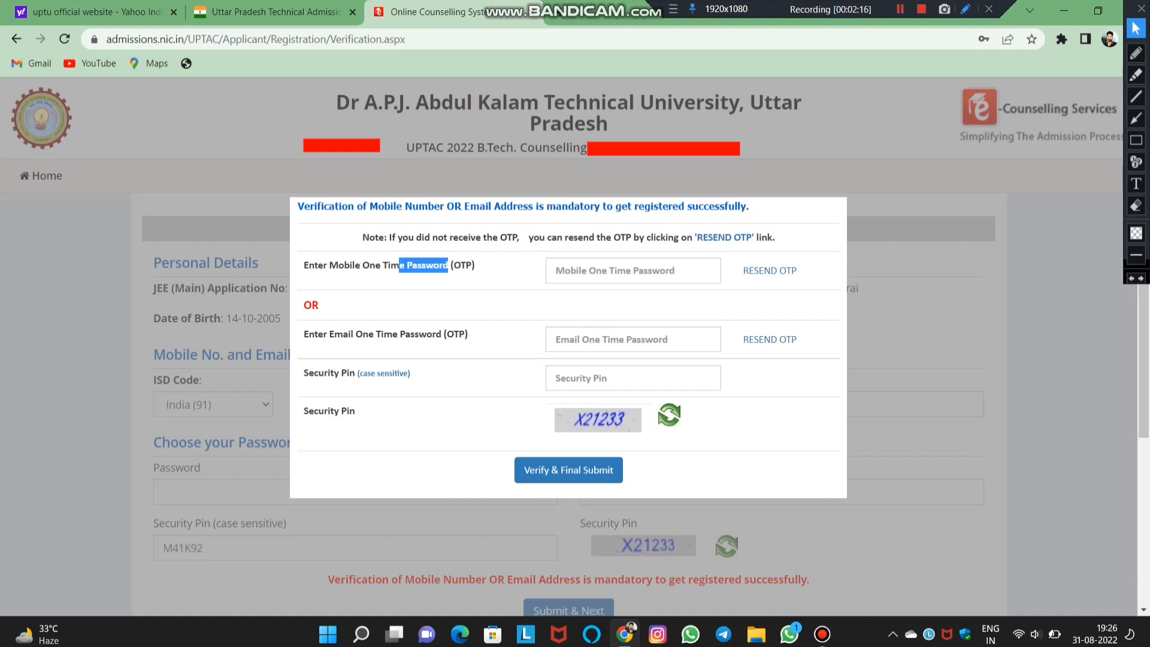
click(448, 265)
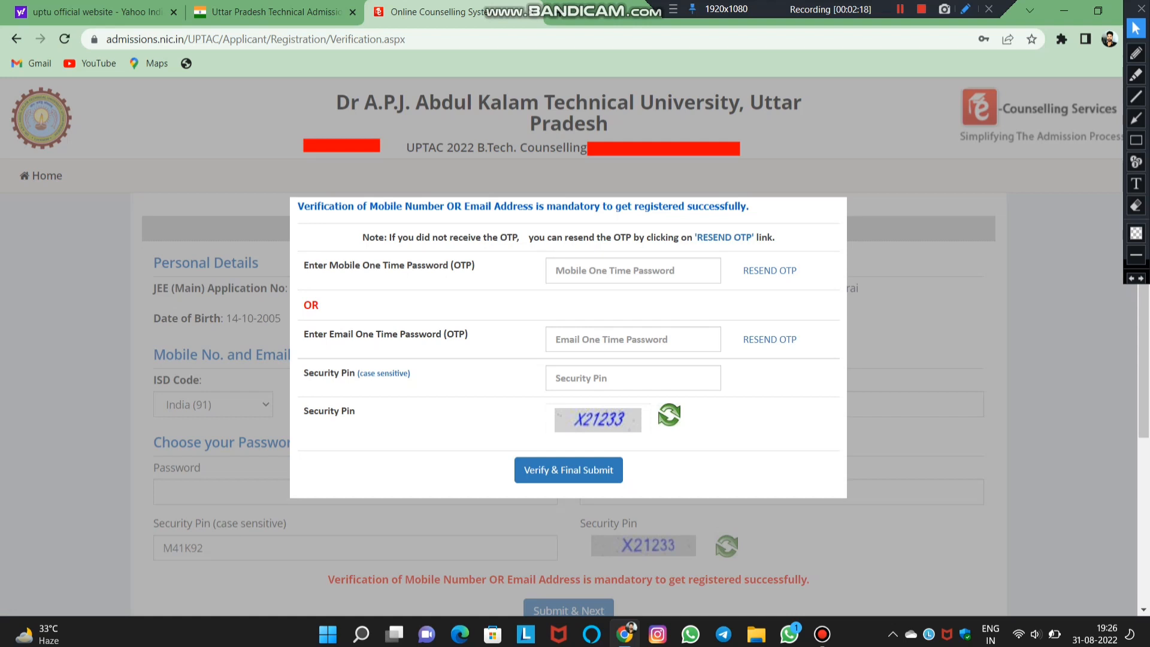
click(555, 378)
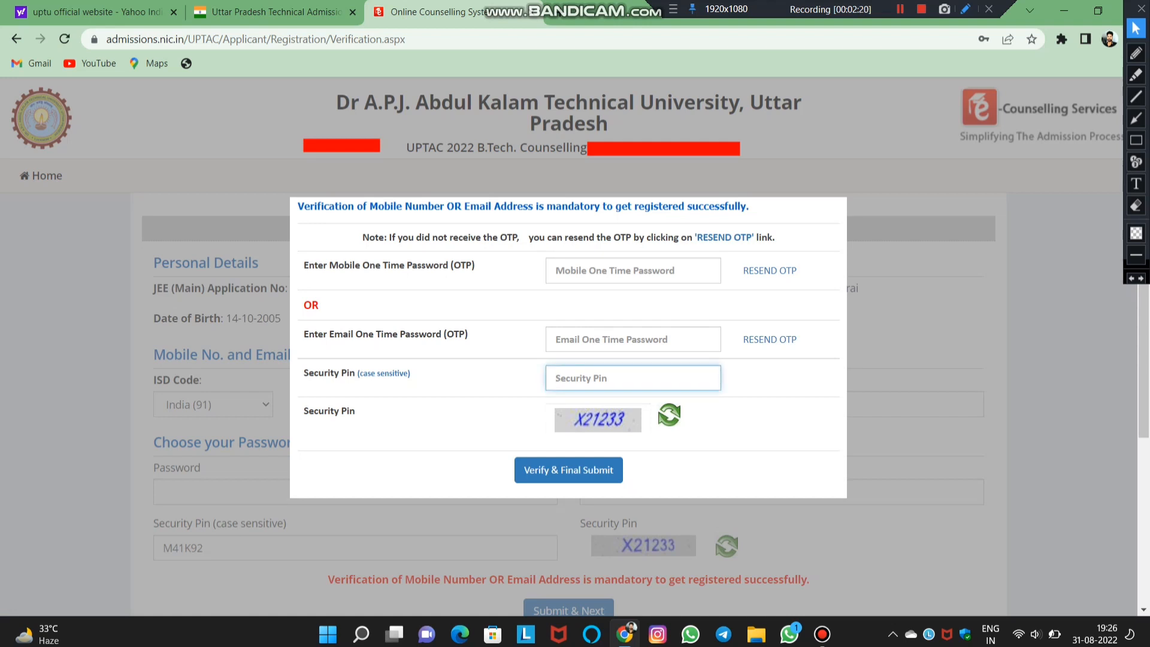
text(X)
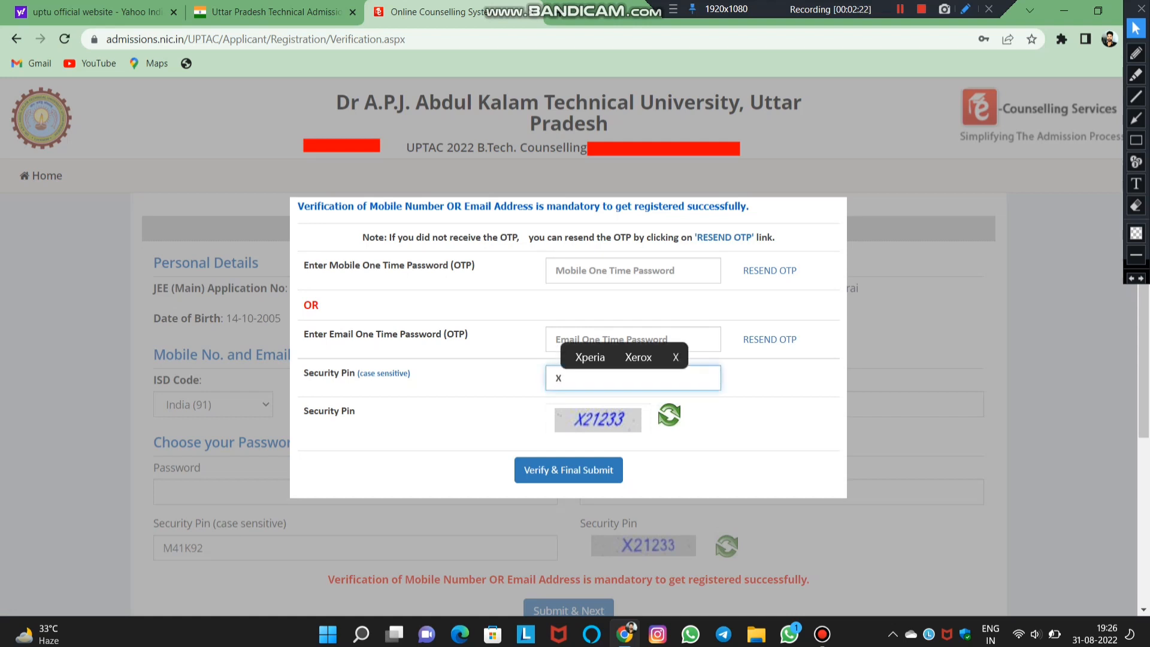
text(21)
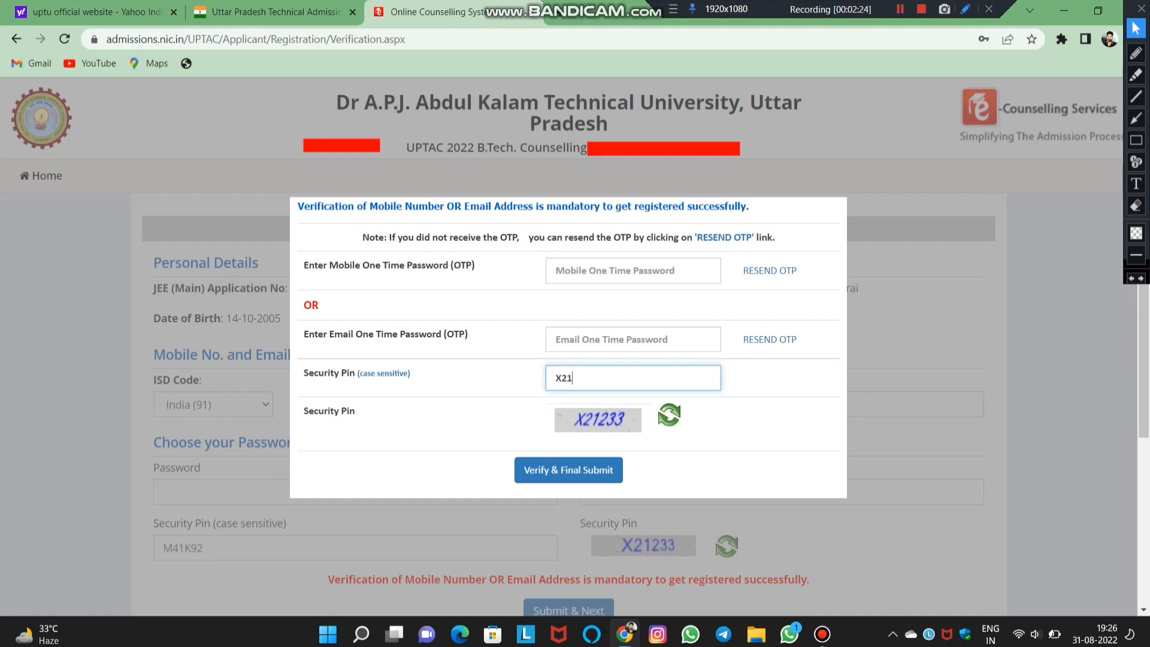
text(233)
click(633, 270)
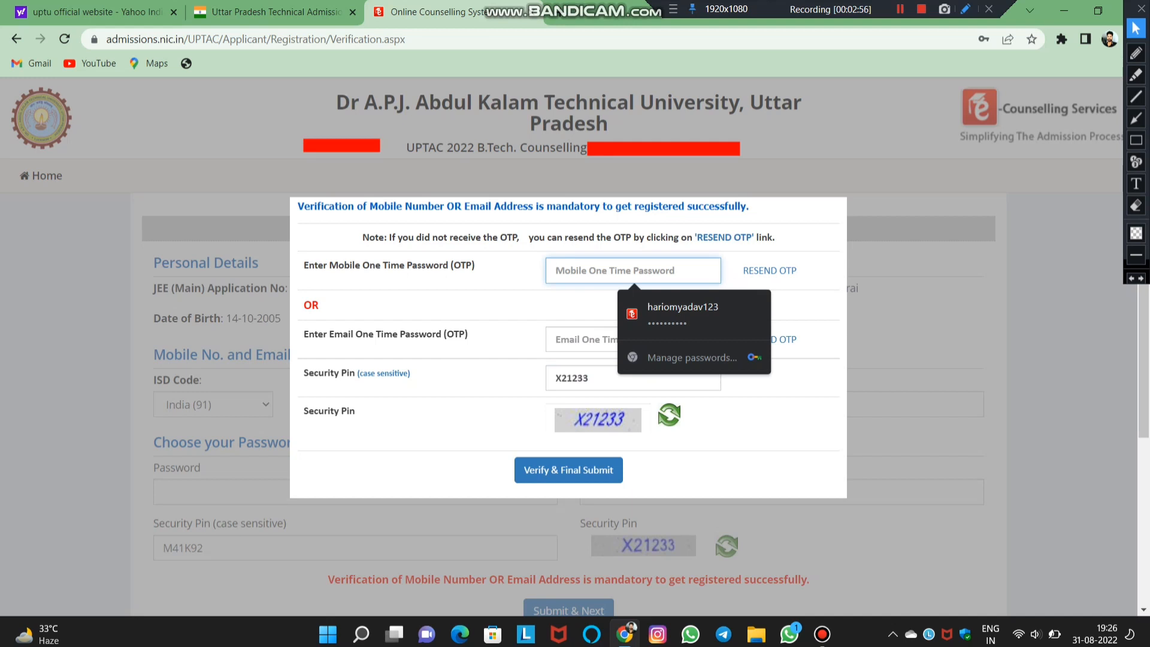
text(••)
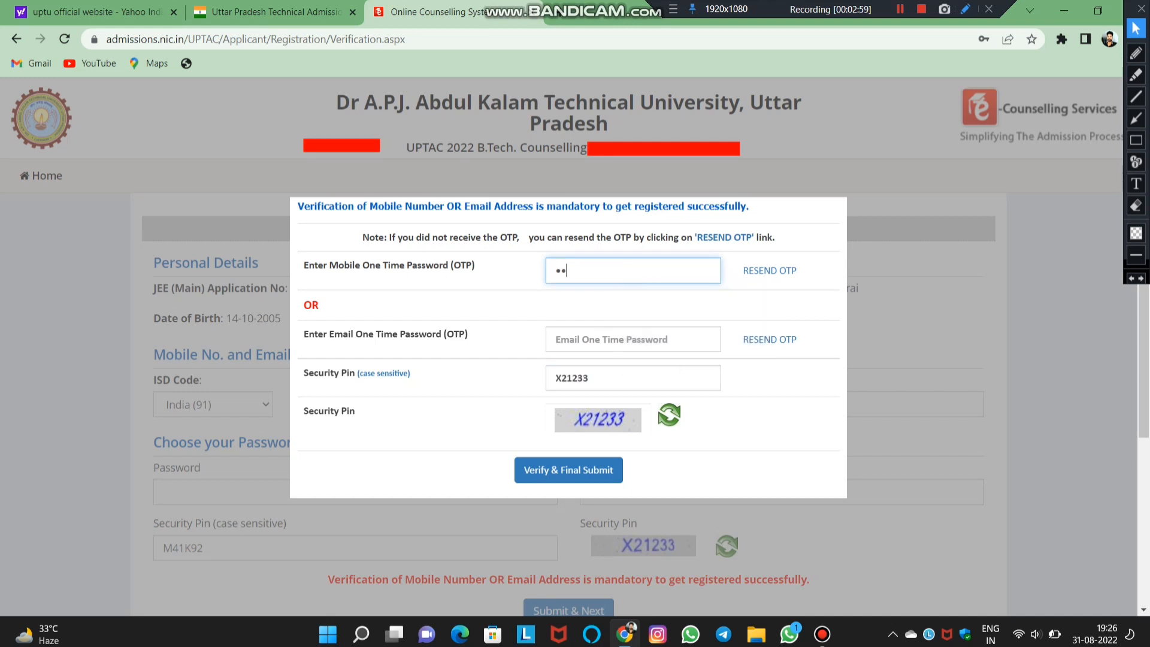
text(••••)
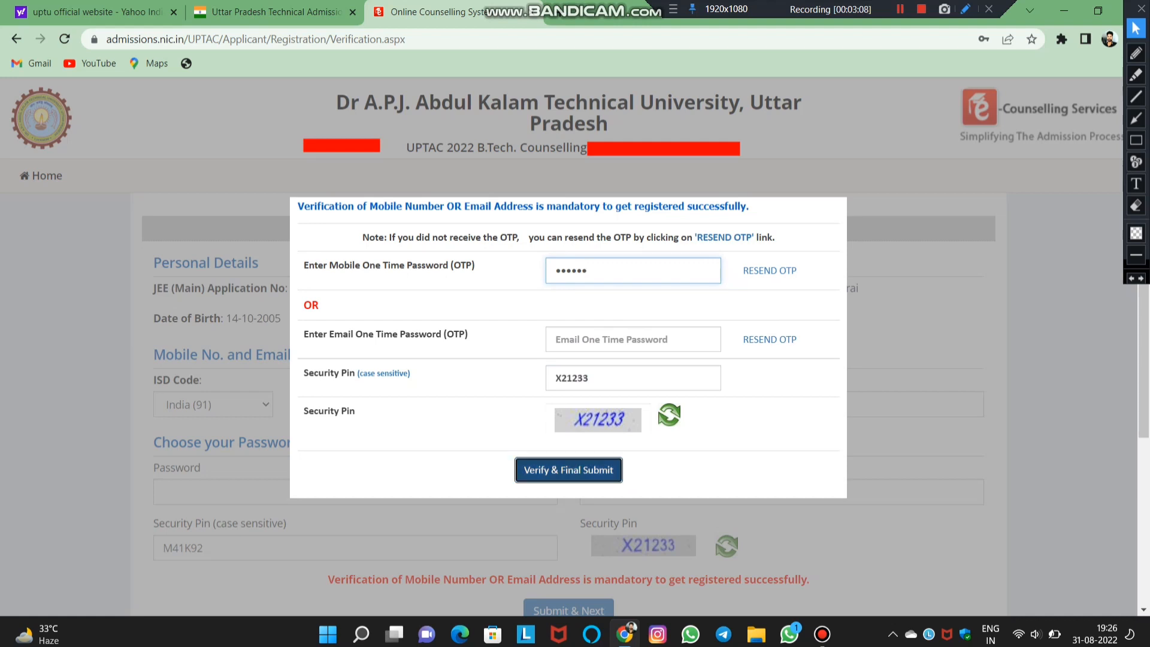
click(569, 469)
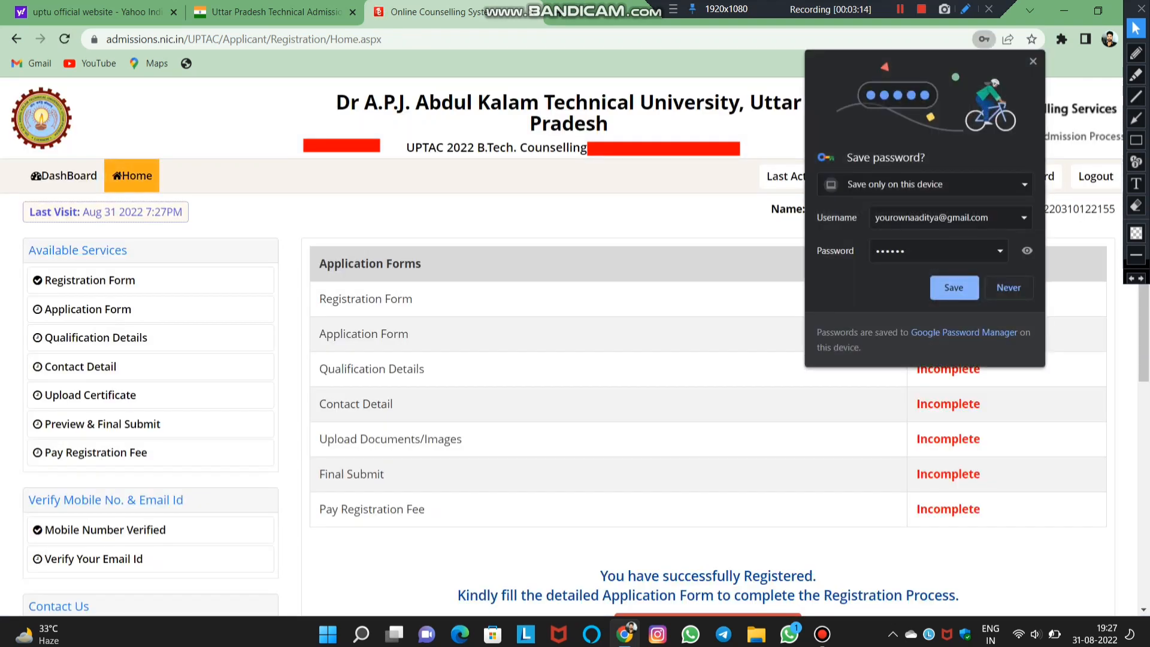
- Save the portal login in Chrome and open the Application Form from the dashboard
click(956, 288)
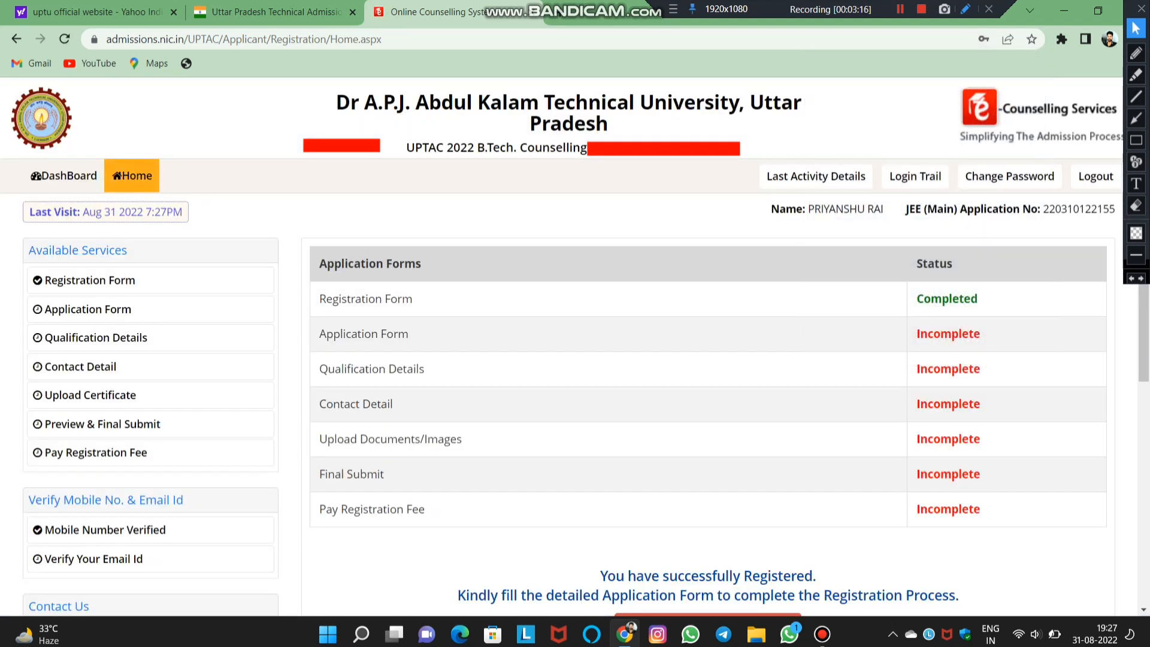
click(1141, 8)
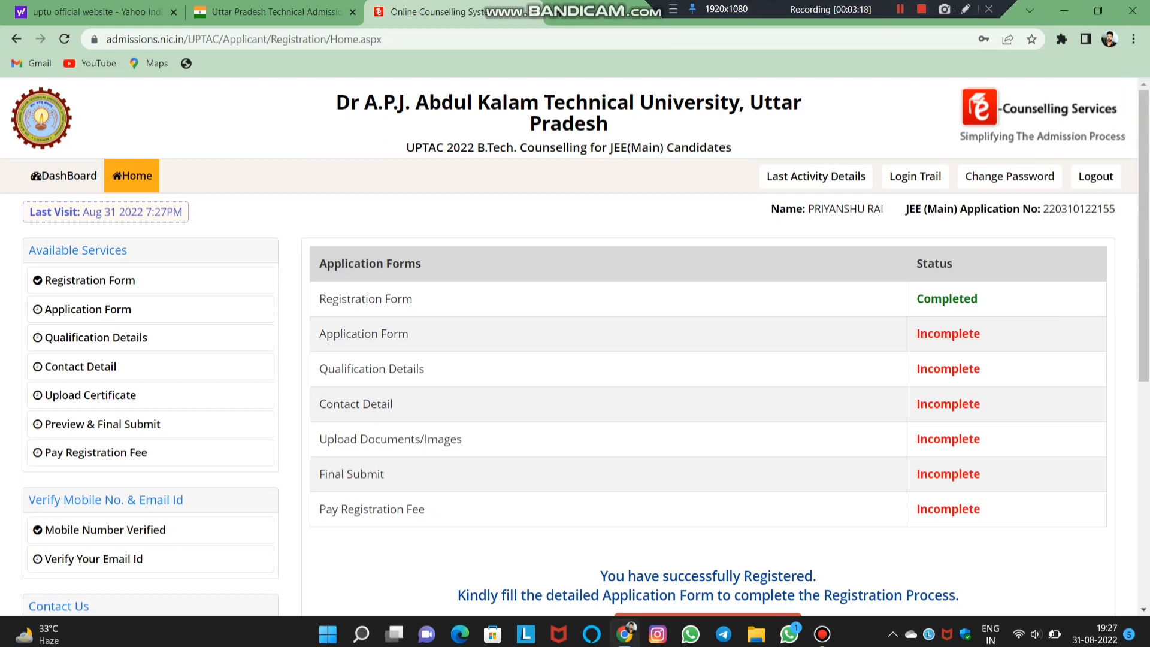
scroll(575, 345, down, 3)
scroll(575, 345, up, 3)
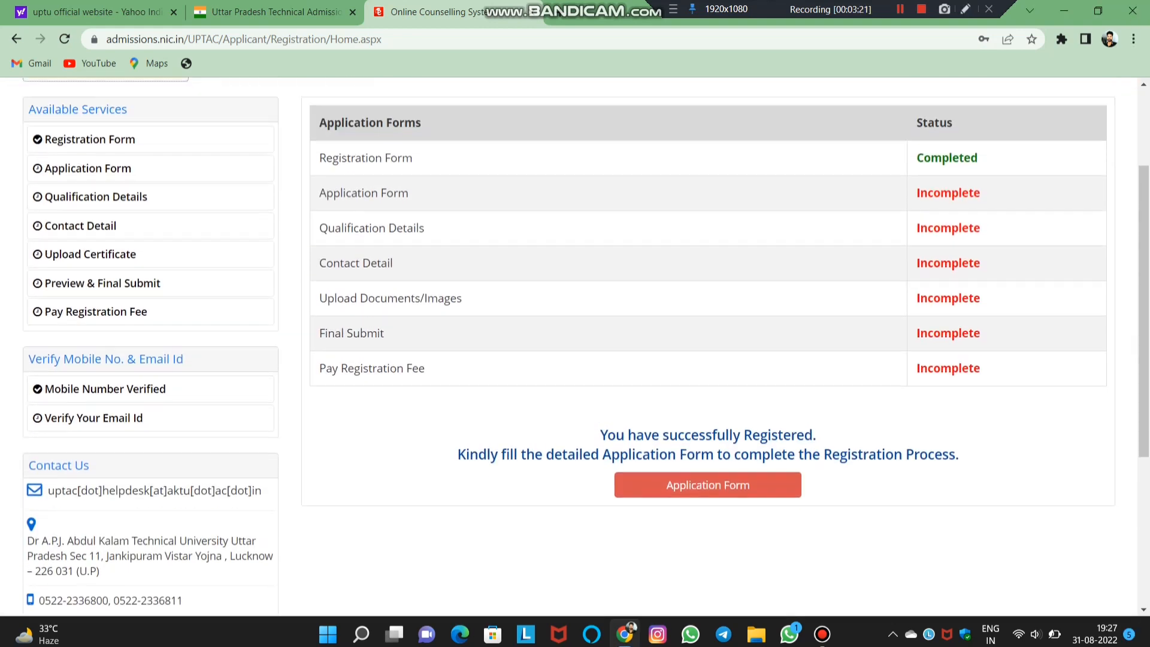
scroll(707, 449, down, 3)
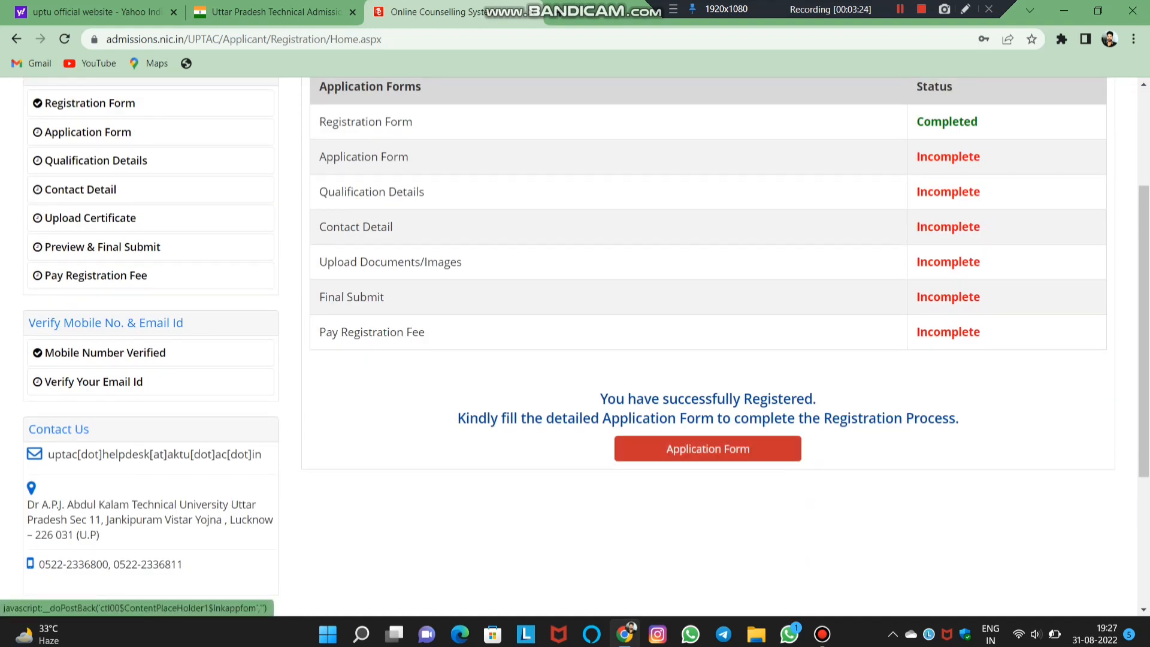
click(707, 449)
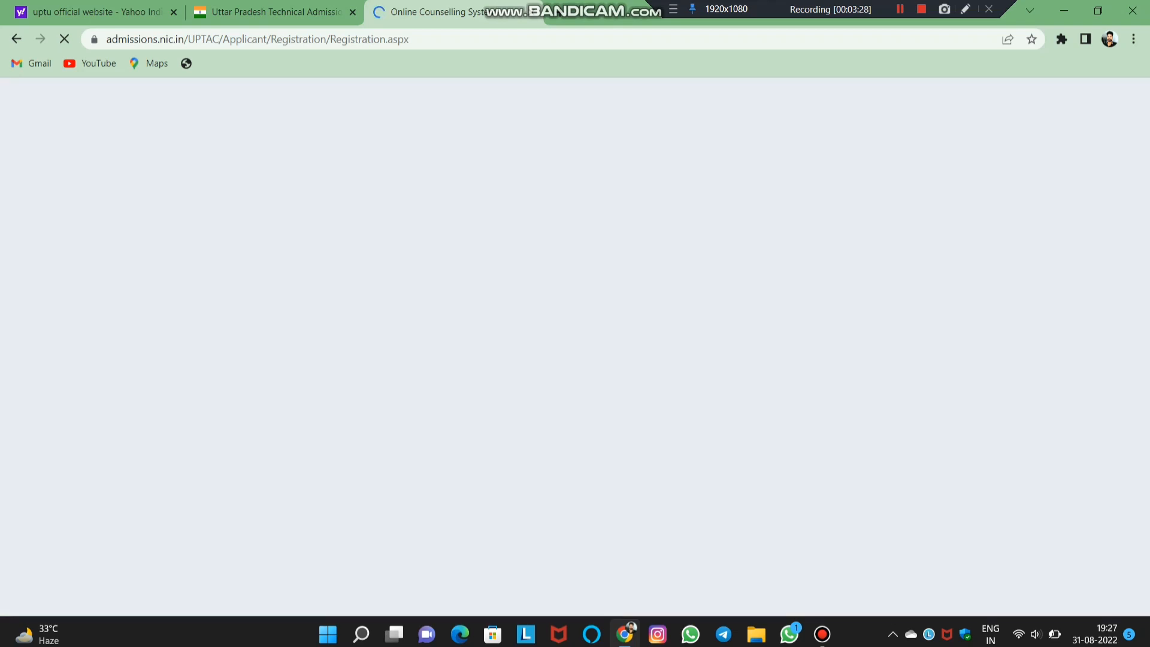
- Set Qualifying Examination From and Domicile both to Uttar Pradesh
scroll(575, 345, down, 1)
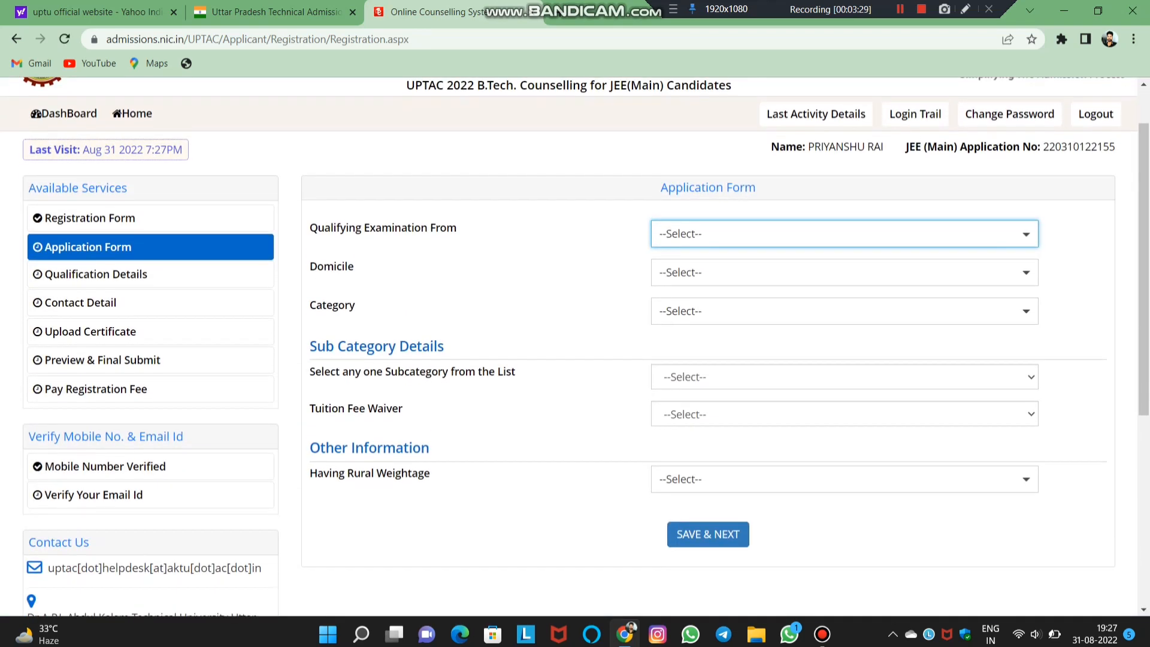
click(844, 234)
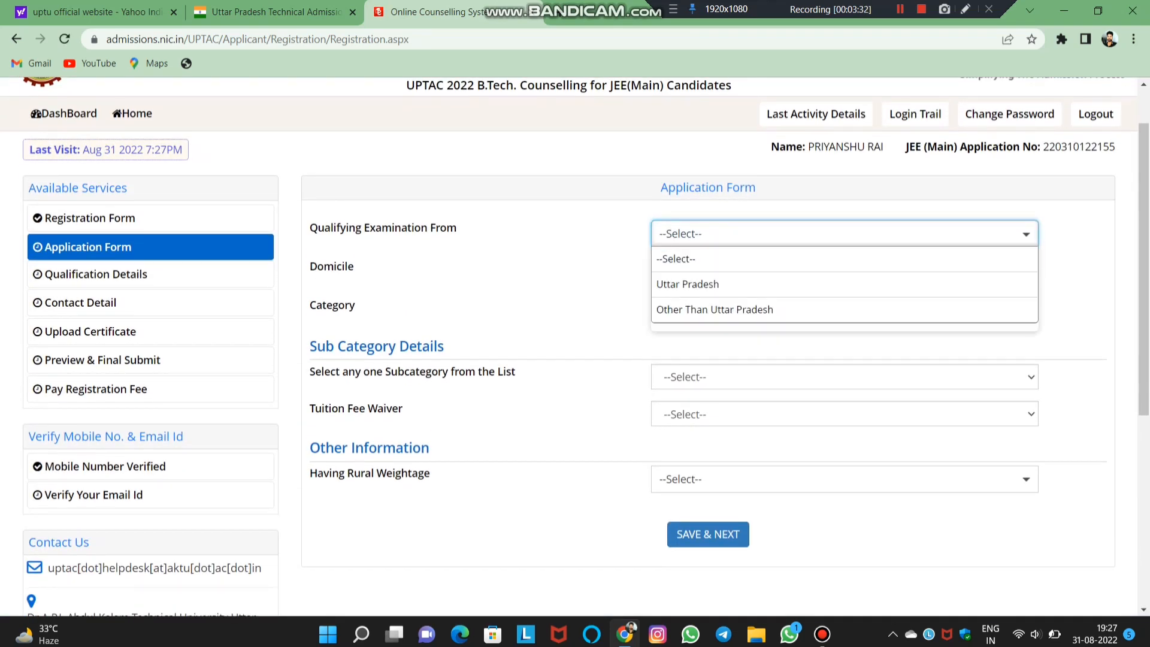
key(Up)
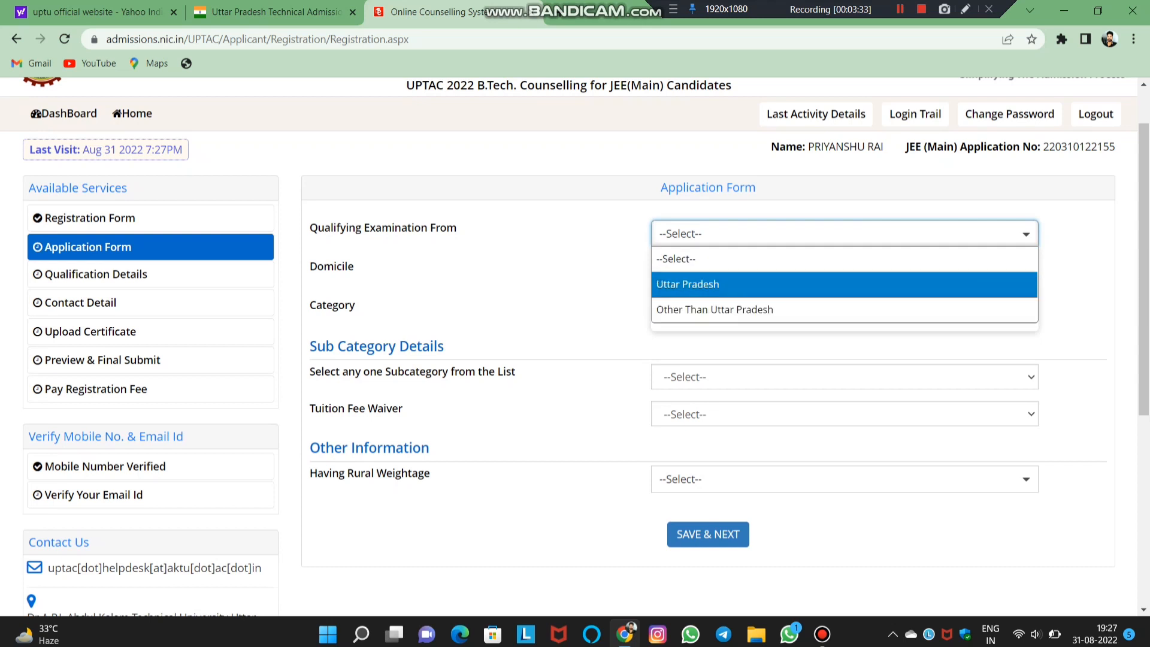
key(Return)
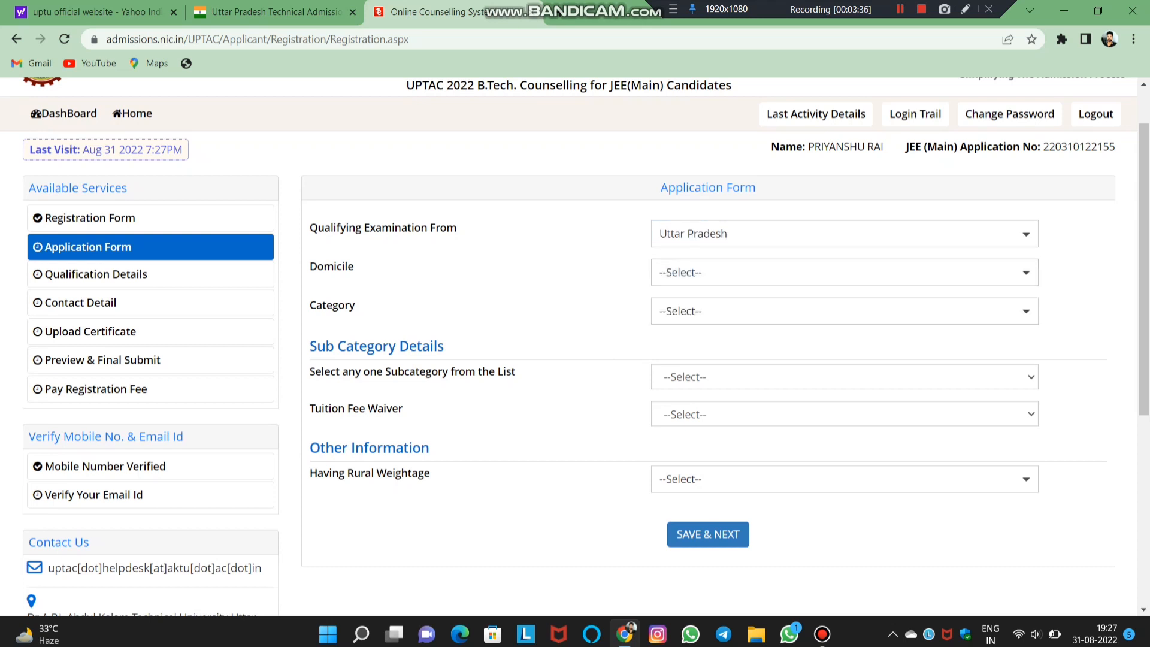
key(Tab)
key(alt+Down)
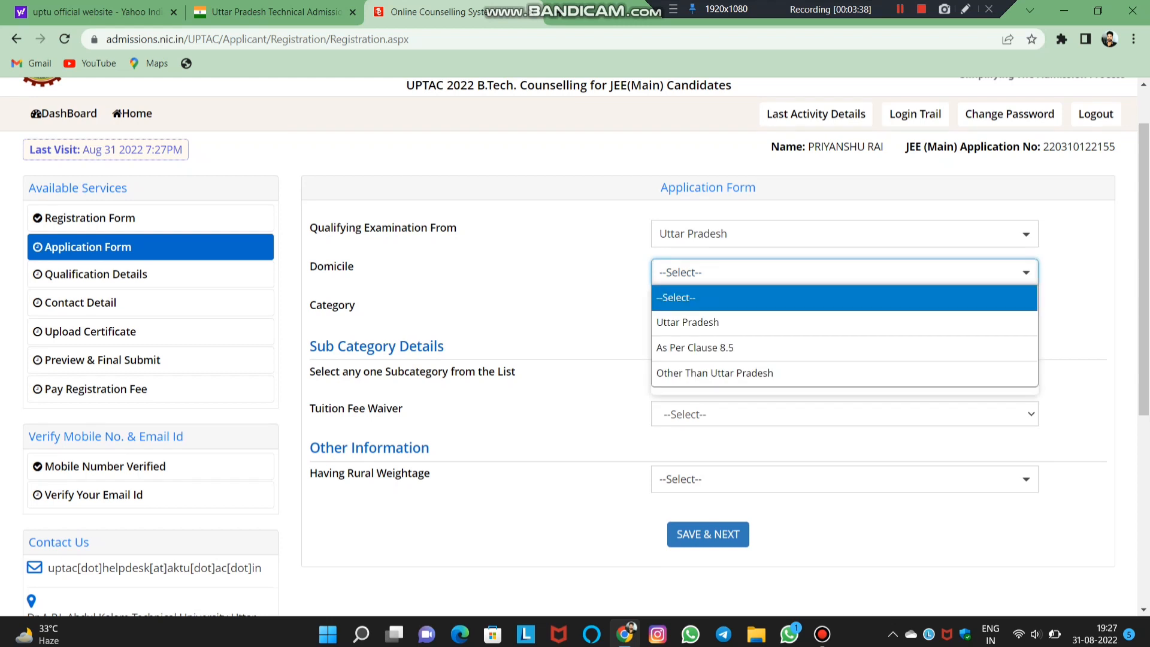
key(Down)
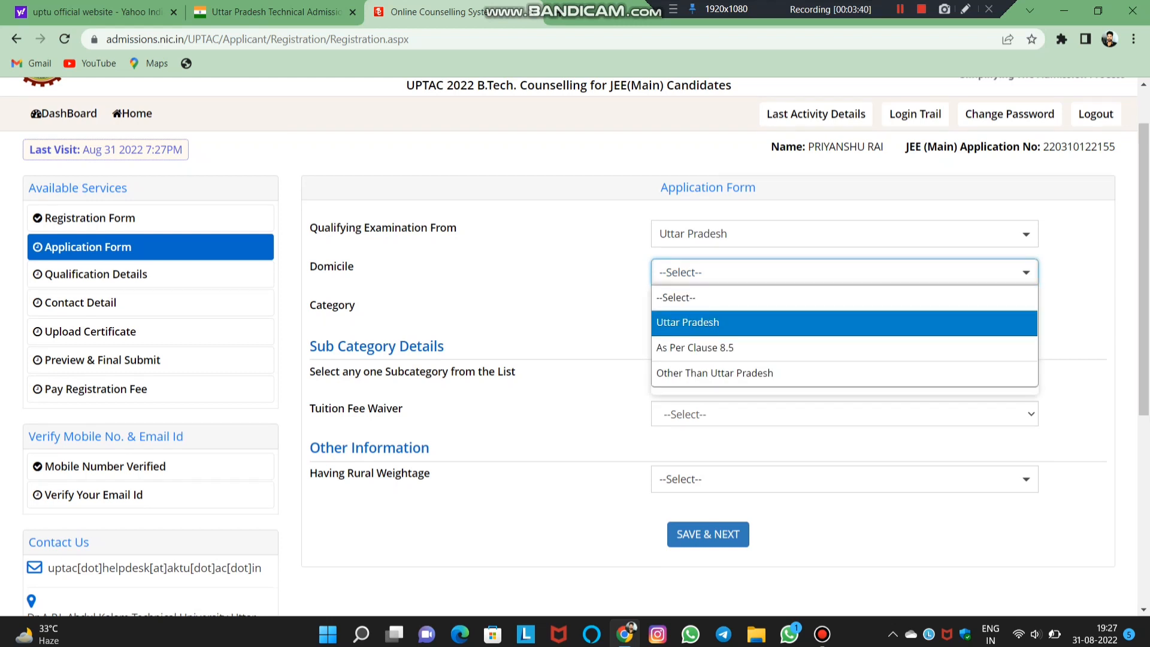
key(Return)
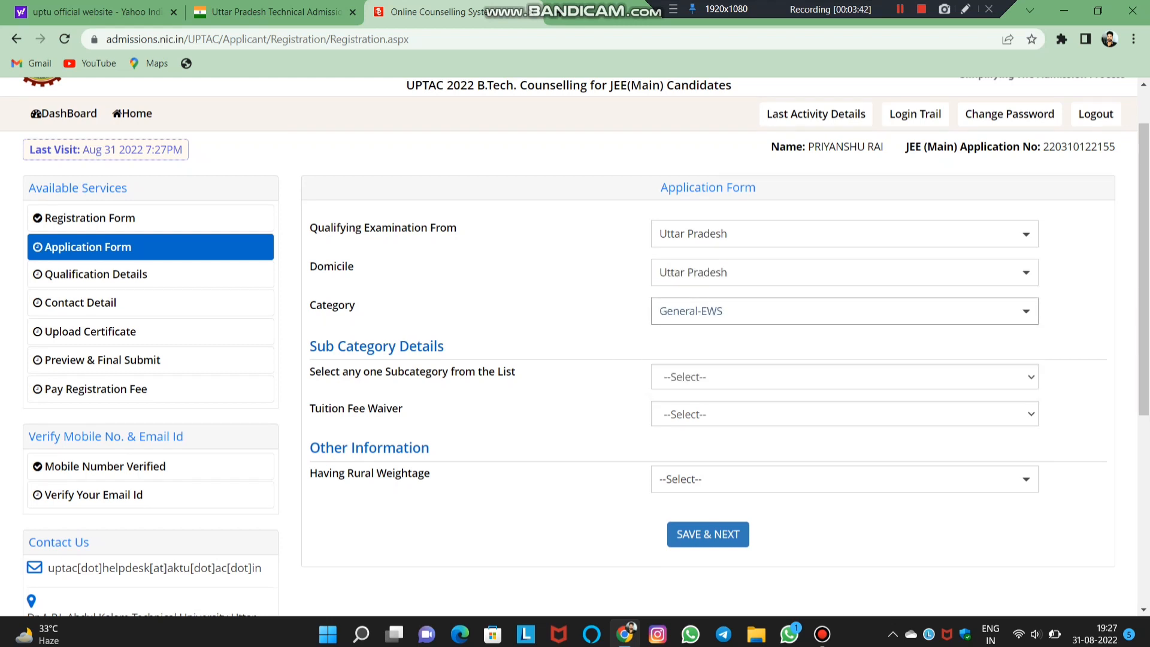
- Set Category to Other Backward Class (OBC-NCL)
key(Tab)
key(alt+Down)
key(Down)
key(Down)
key(Down)
key(Down)
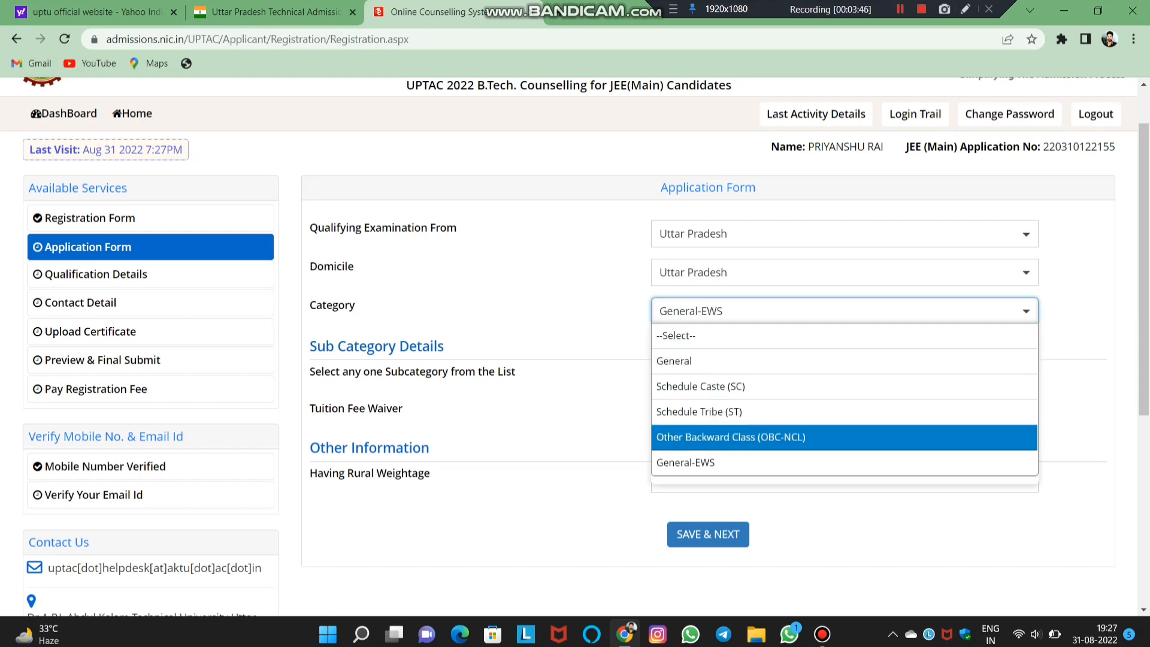
key(Return)
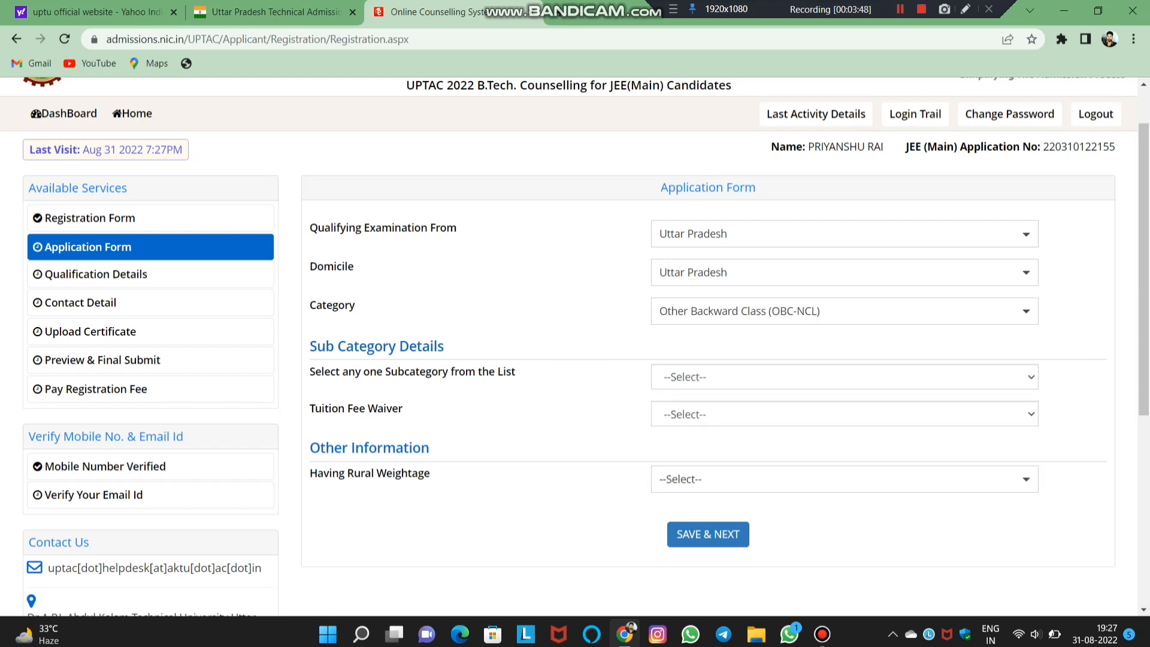
scroll(574, 346, down, 1)
- Set Sub Category to Not Applicable and Tuition Fee Waiver to Yes
click(844, 348)
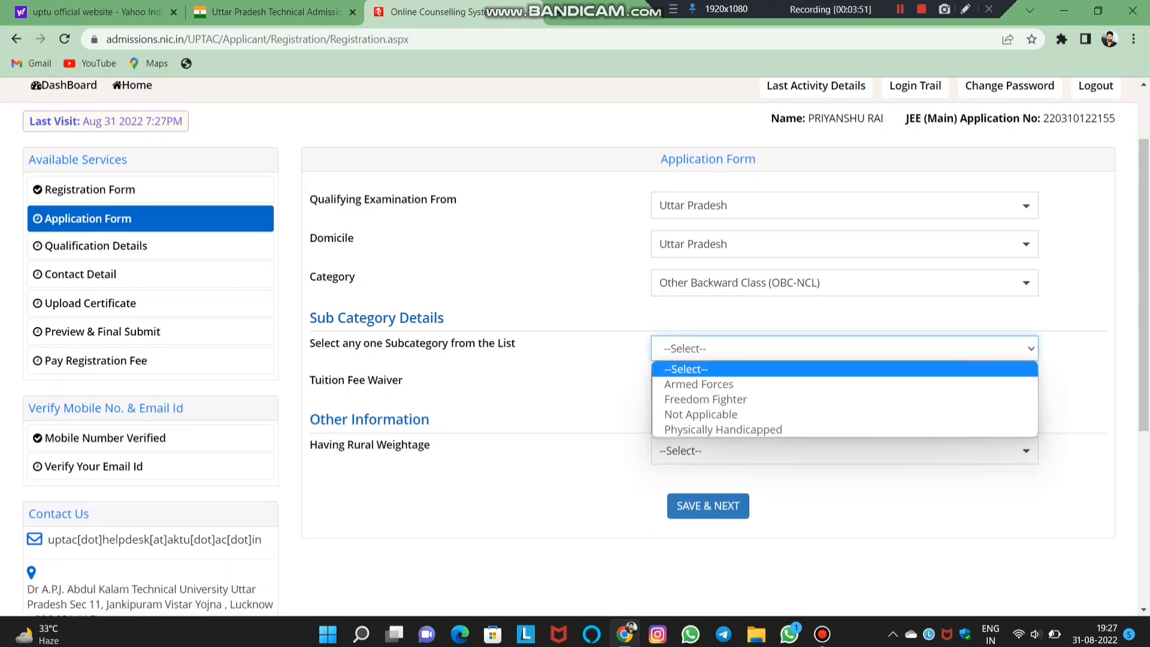
click(844, 414)
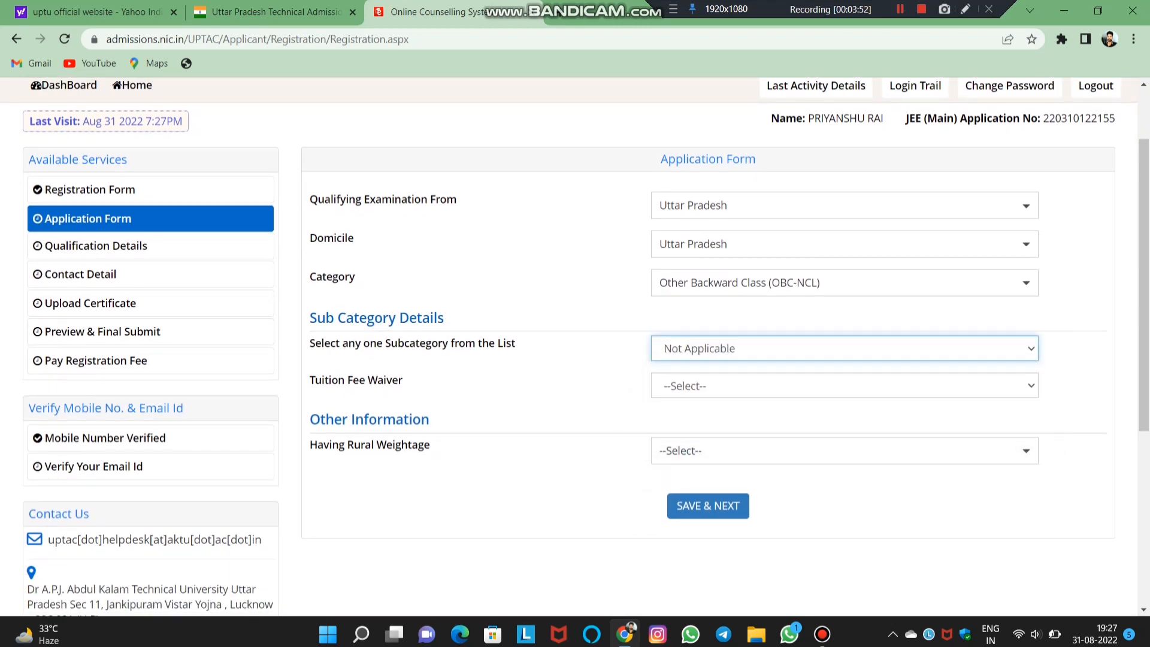
click(845, 385)
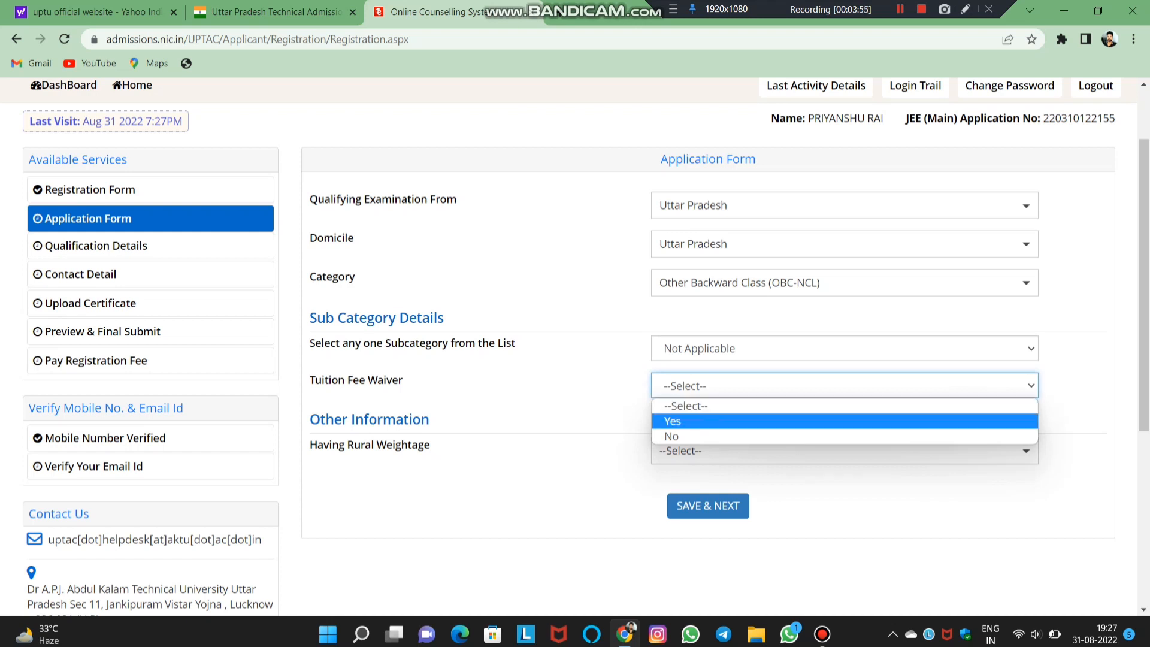
click(844, 421)
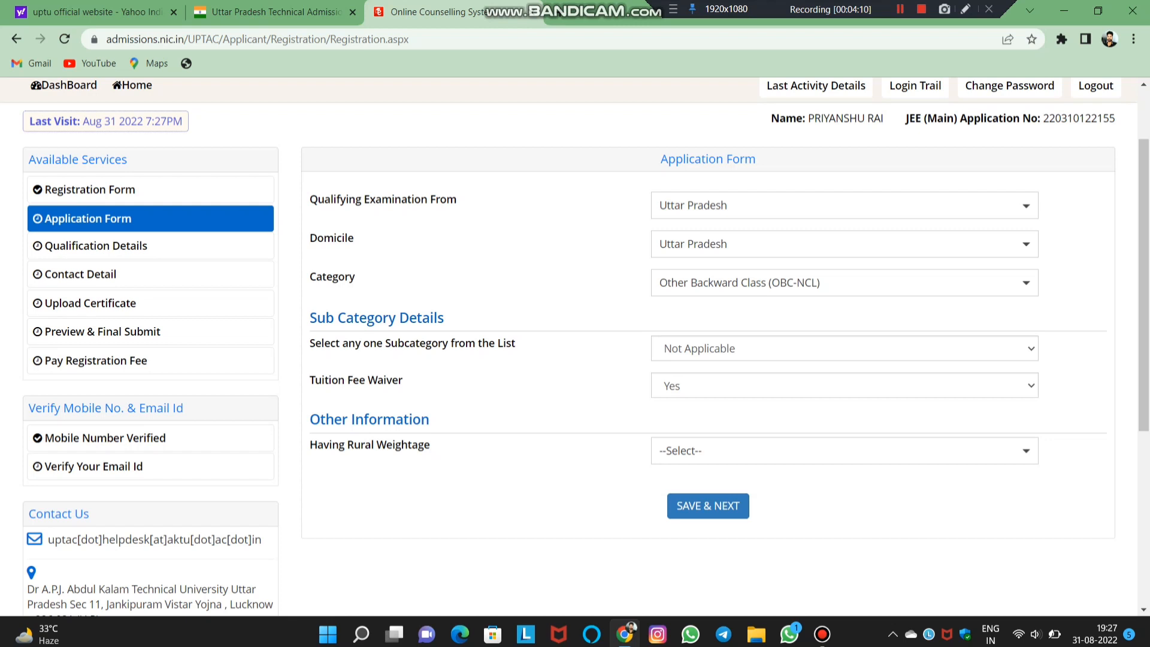
- Set Having Rural Weightage to NO and choose SAVE & NEXT
scroll(575, 346, down, 2)
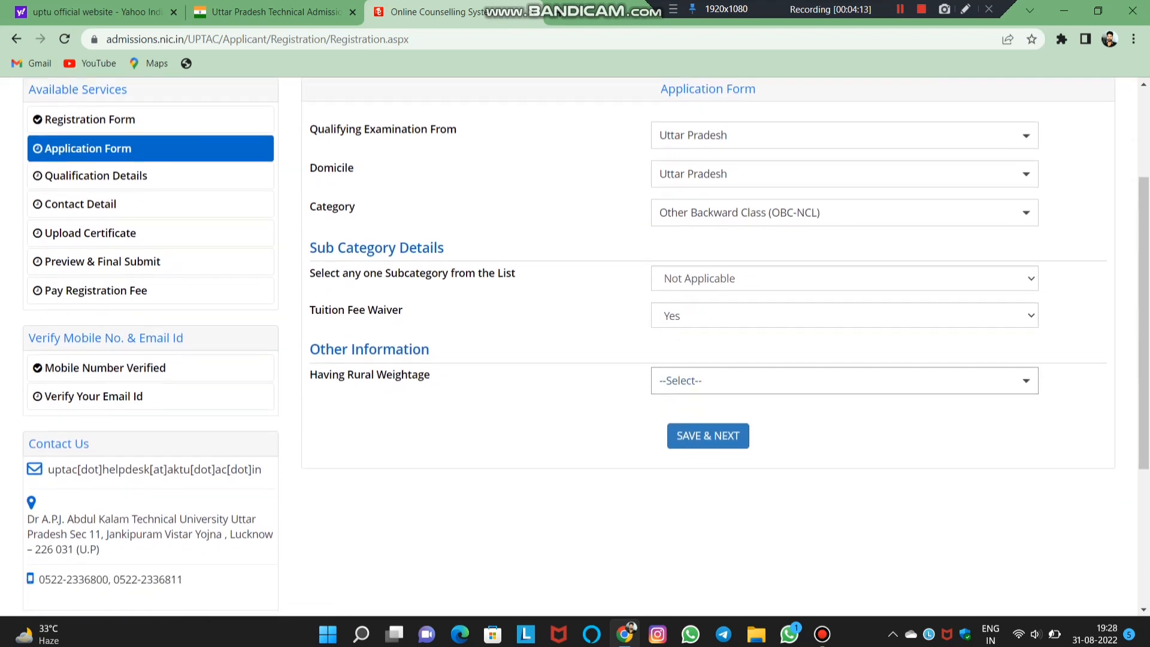
scroll(575, 346, down, 1)
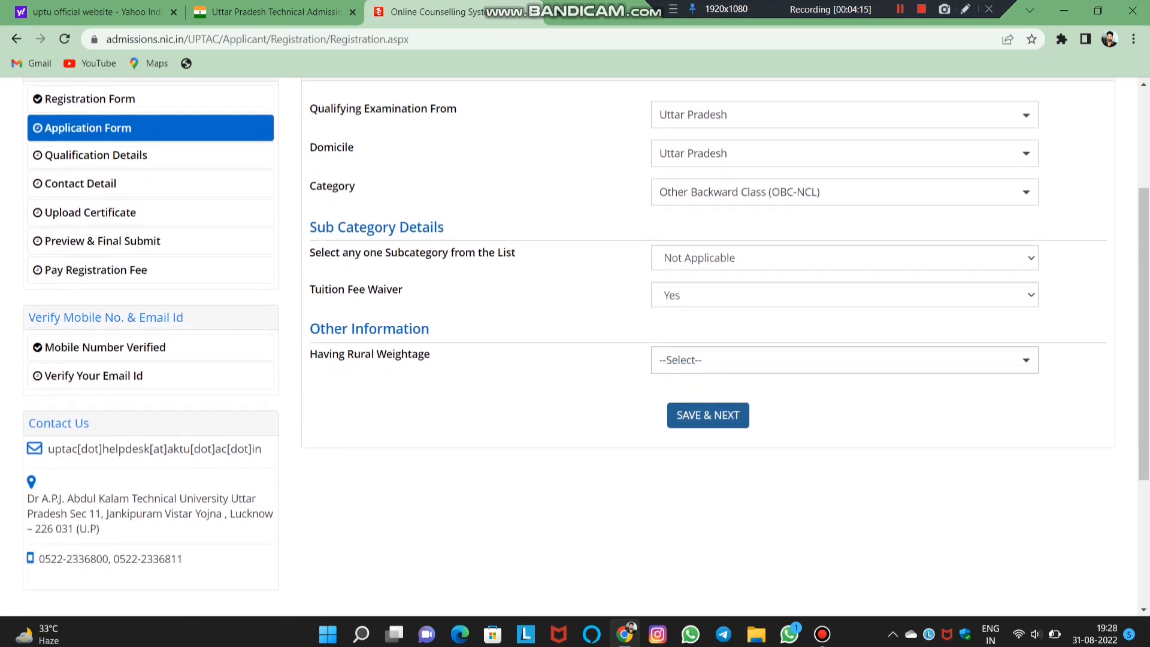
click(743, 361)
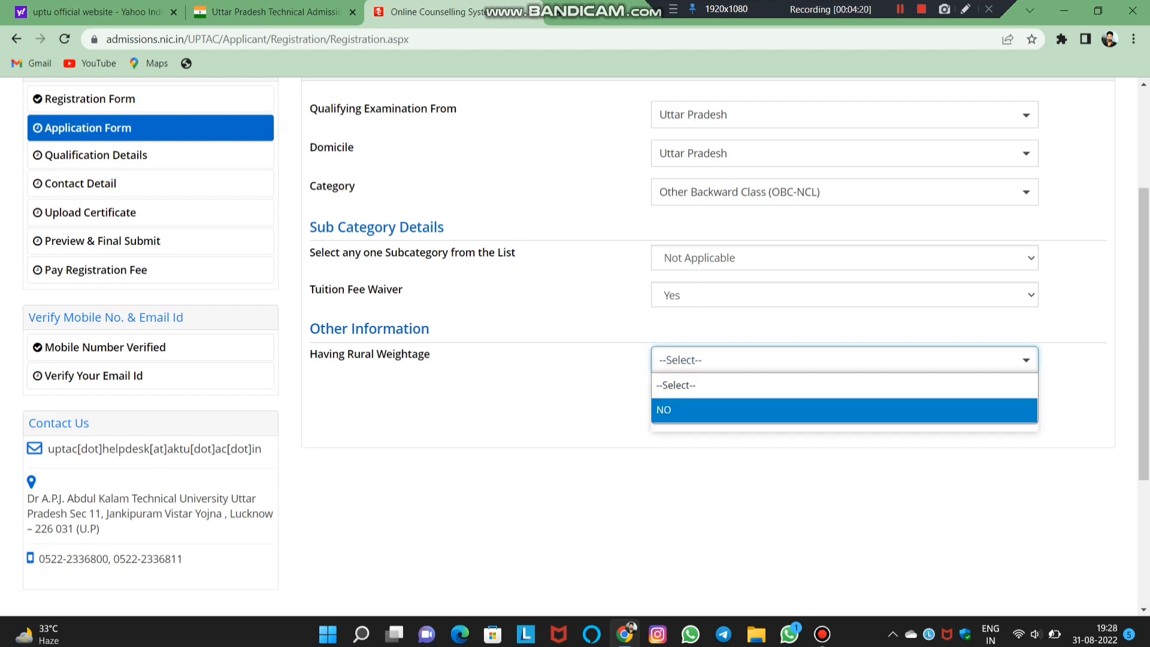
click(843, 385)
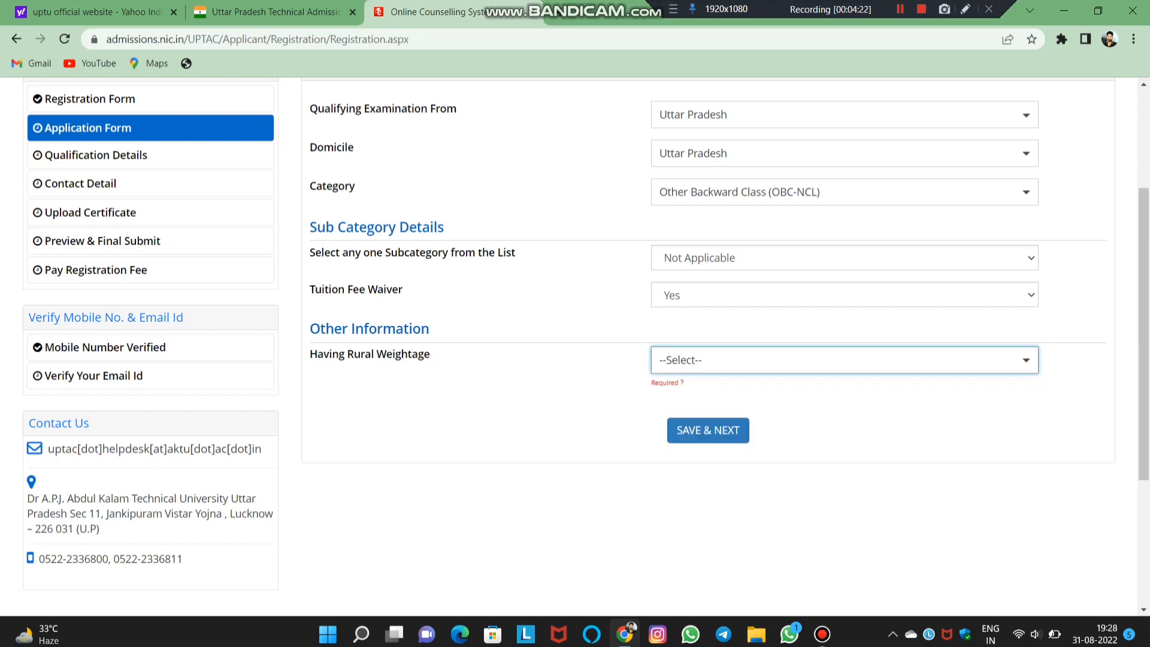
click(844, 360)
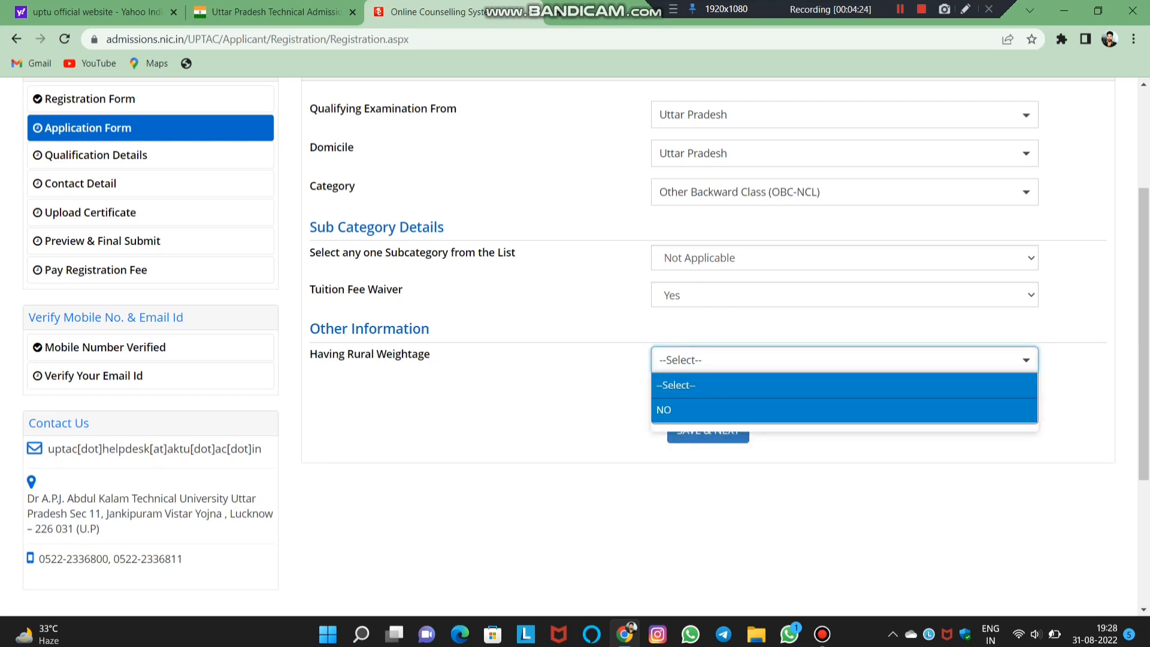
click(843, 409)
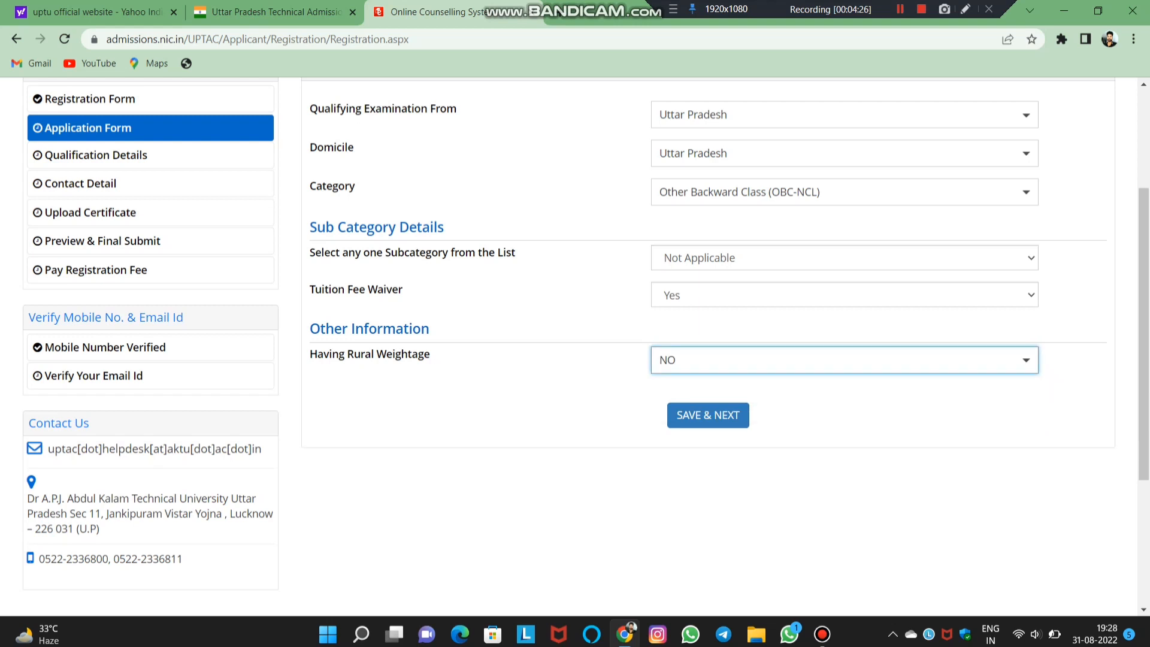
scroll(569, 346, up, 2)
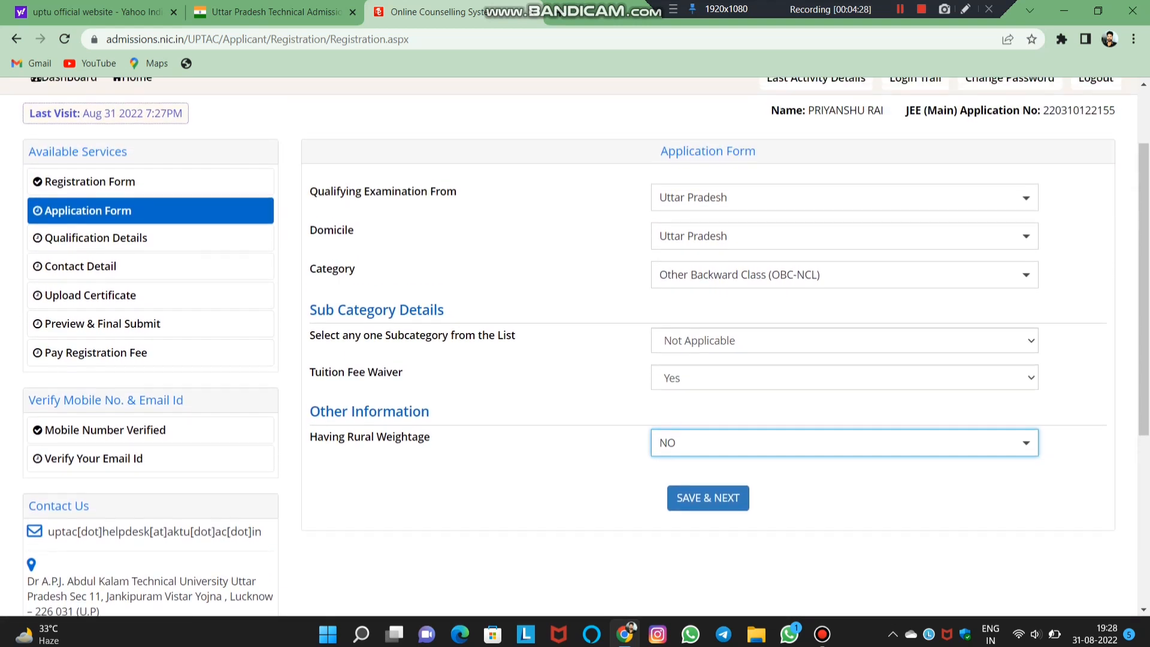
scroll(568, 346, down, 1)
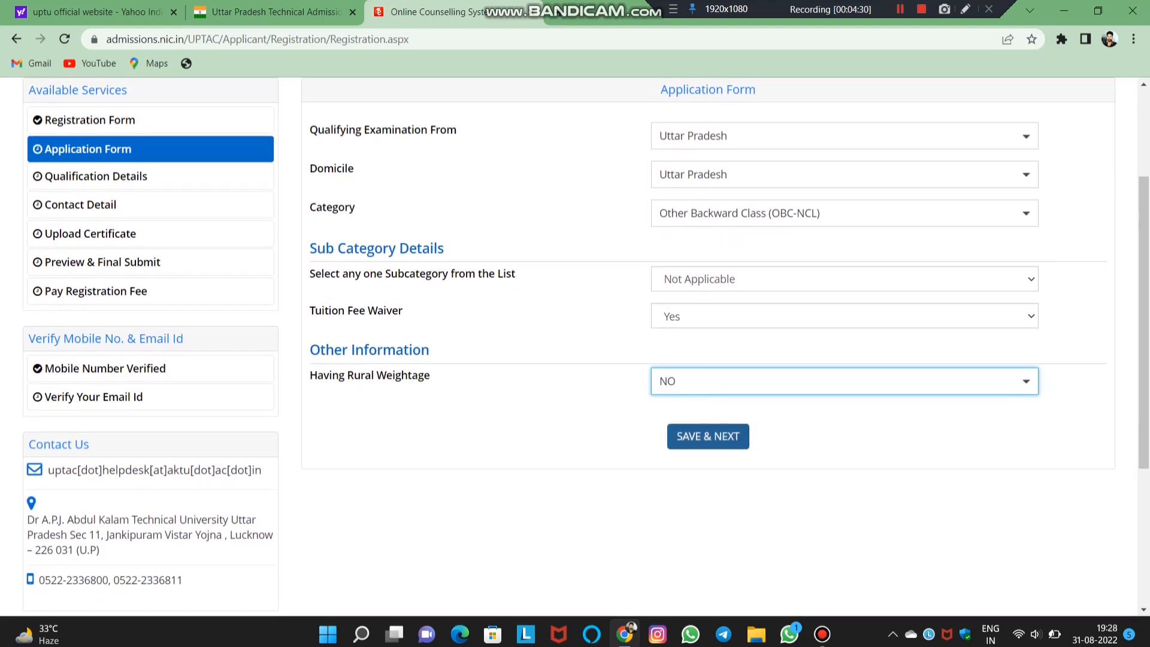
click(708, 436)
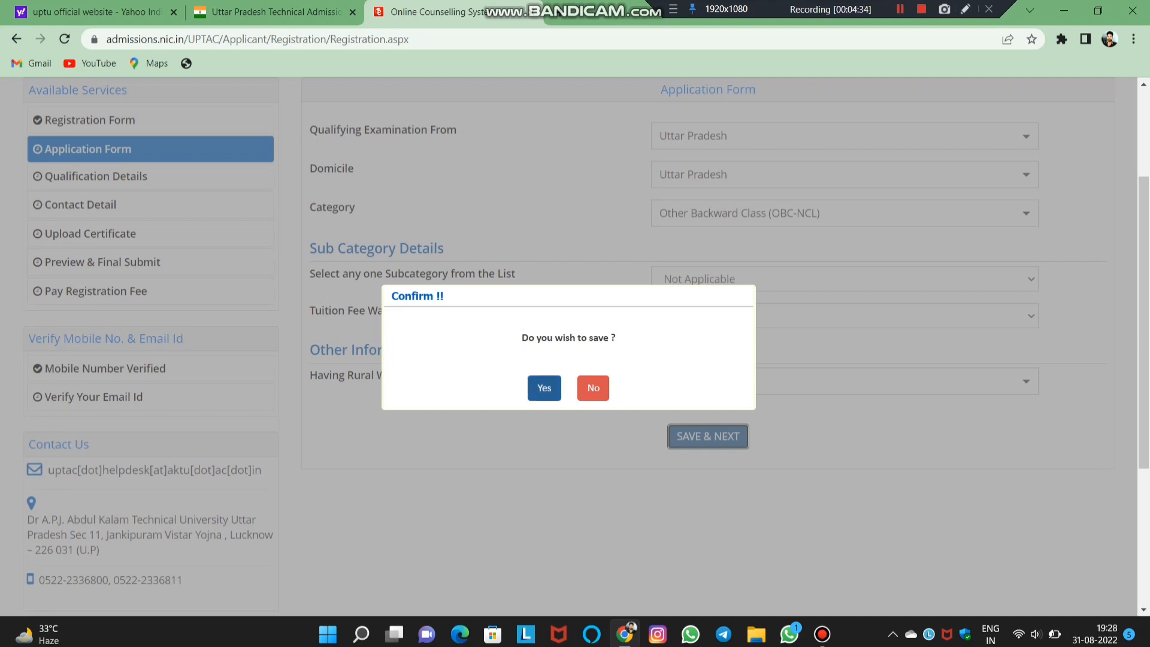
- Answer Yes to 'Do you wish to save?' so Qualification Details loads
click(544, 387)
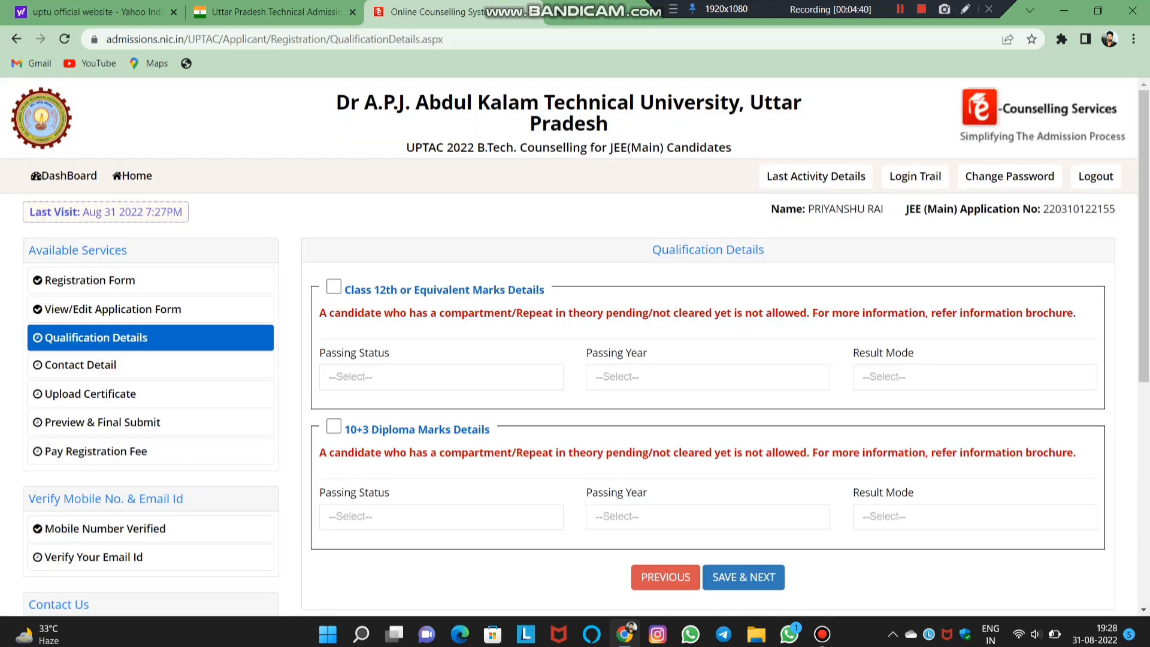
- Tick Class 12th or Equivalent Marks Details to reveal the Physics and Mathematics marks table
scroll(575, 346, down, 3)
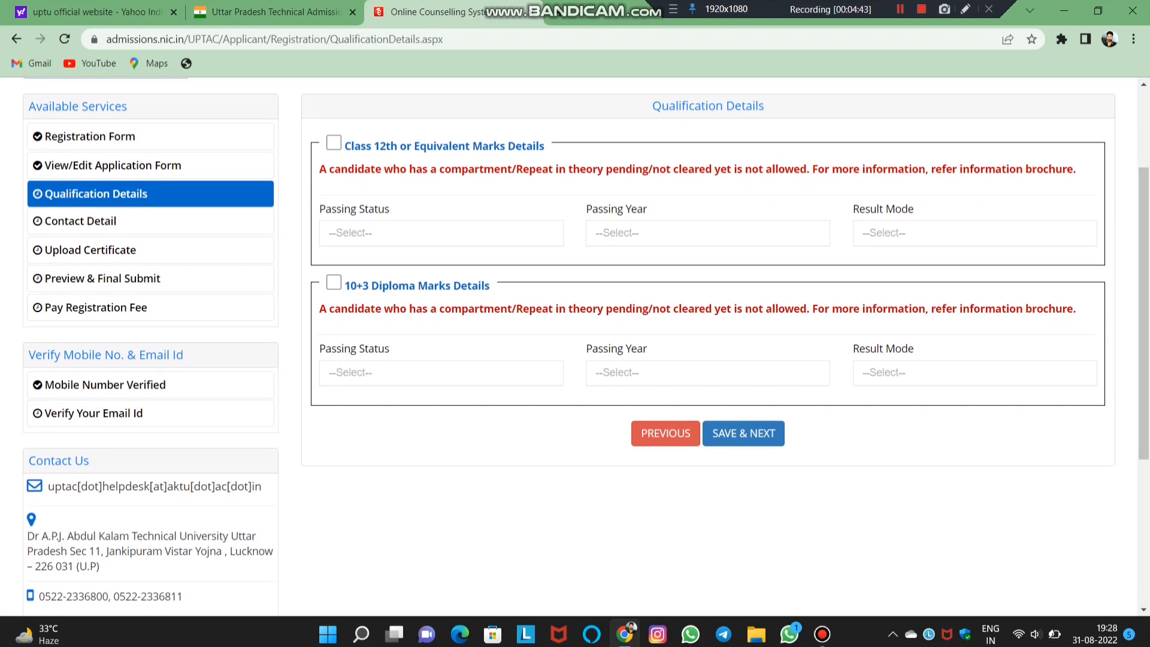
click(333, 143)
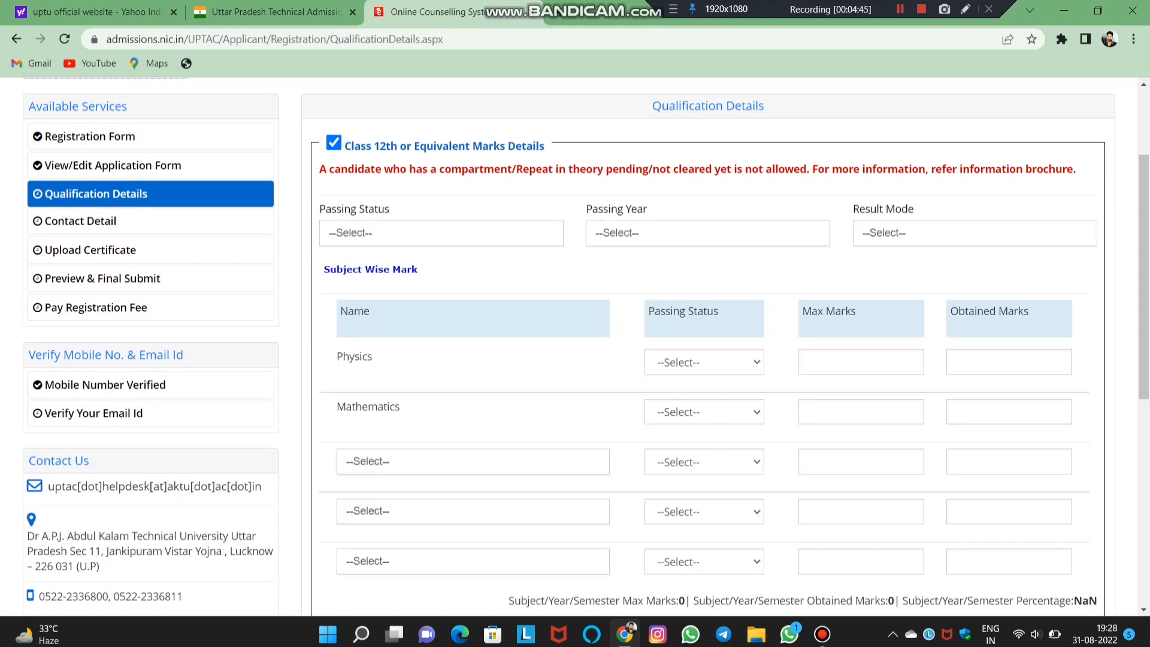
scroll(586, 340, down, 2)
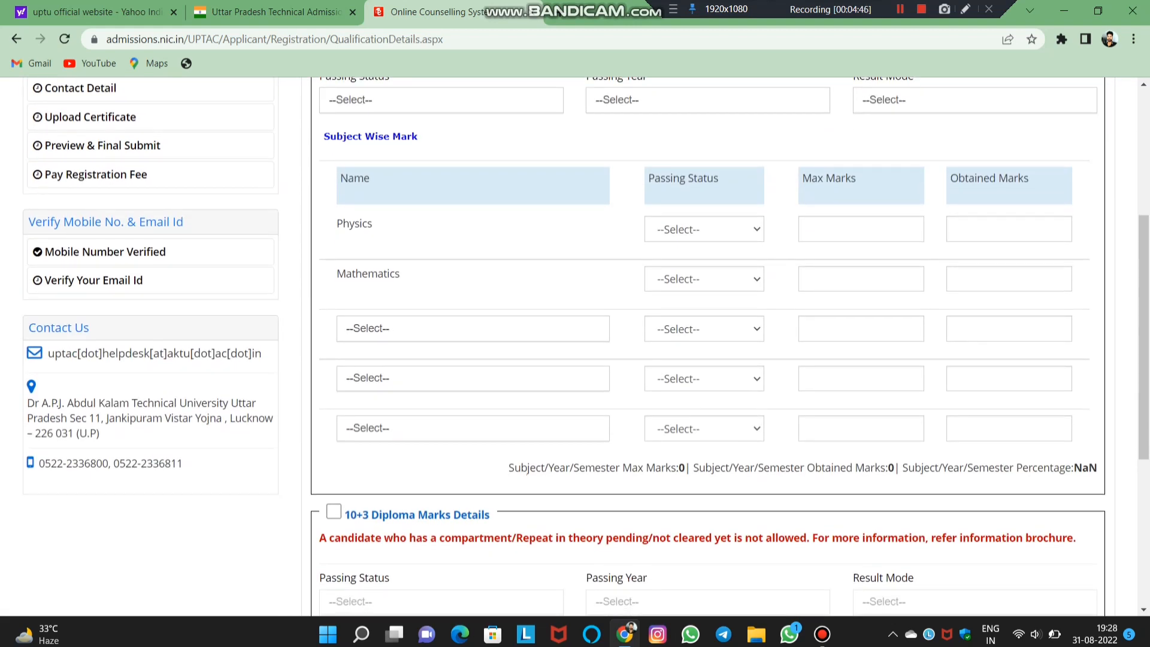
scroll(574, 345, up, 2)
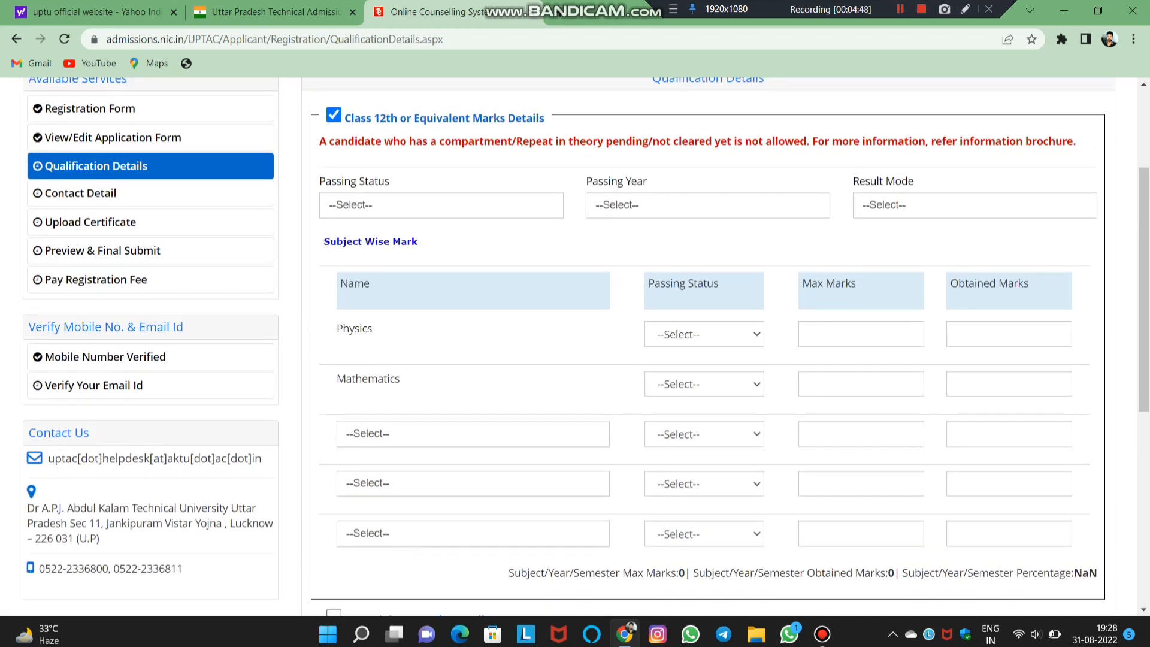
click(441, 206)
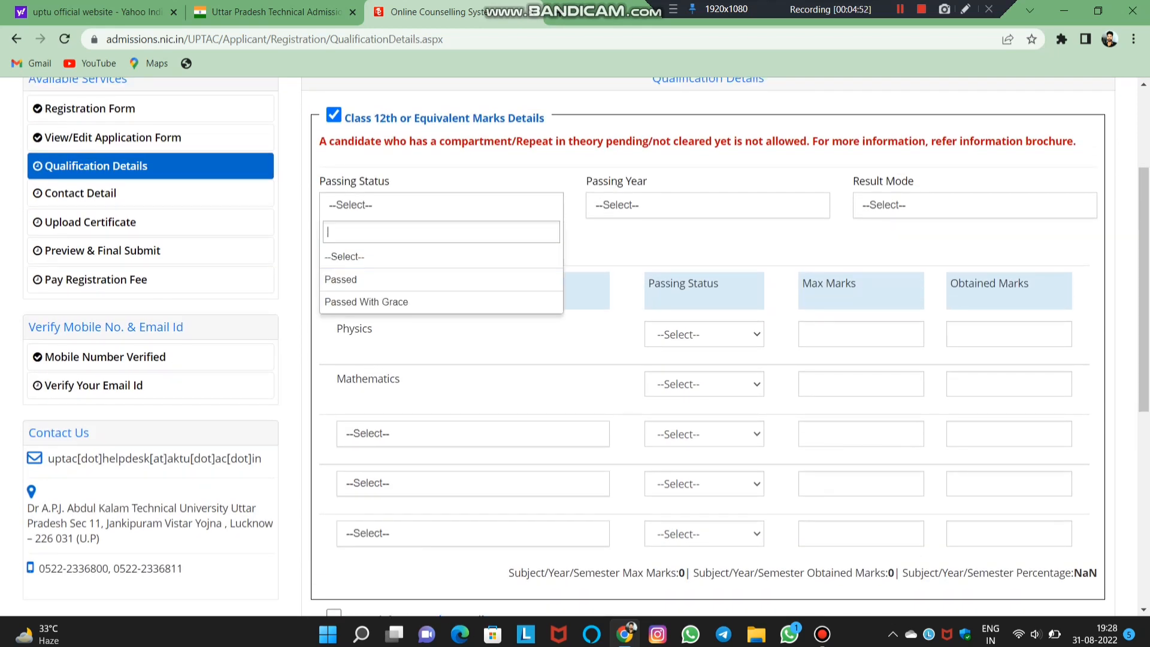
- Set Class 12th passing status to Passed, year 2022 and result mode Percentage
click(900, 9)
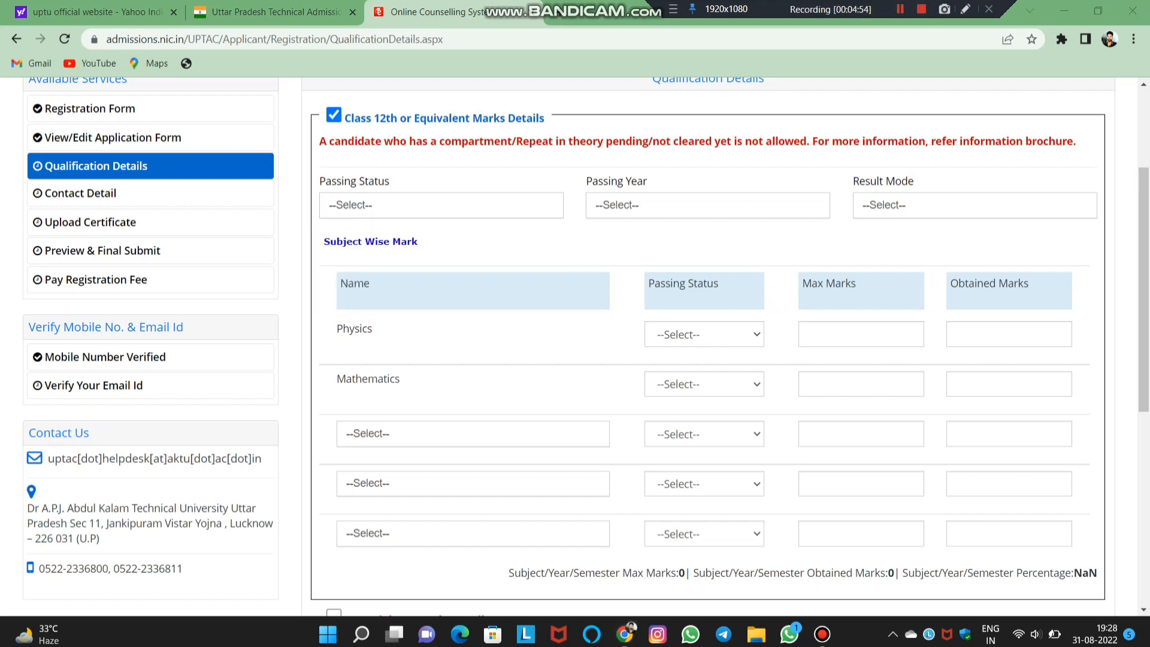
click(441, 205)
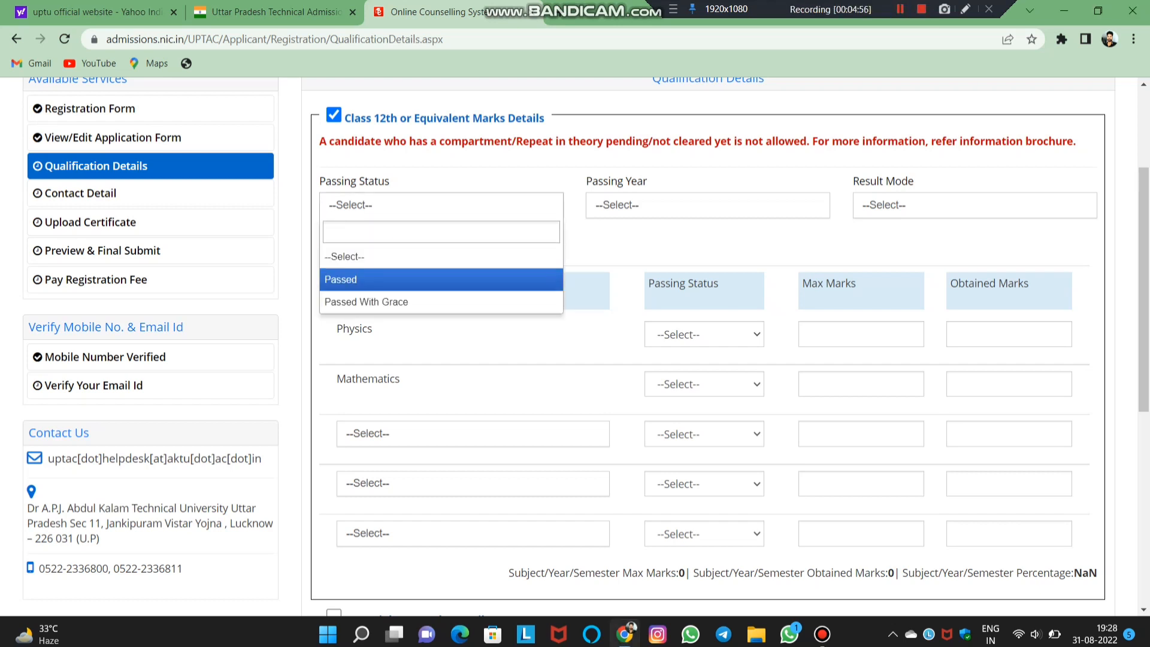
click(420, 279)
click(707, 205)
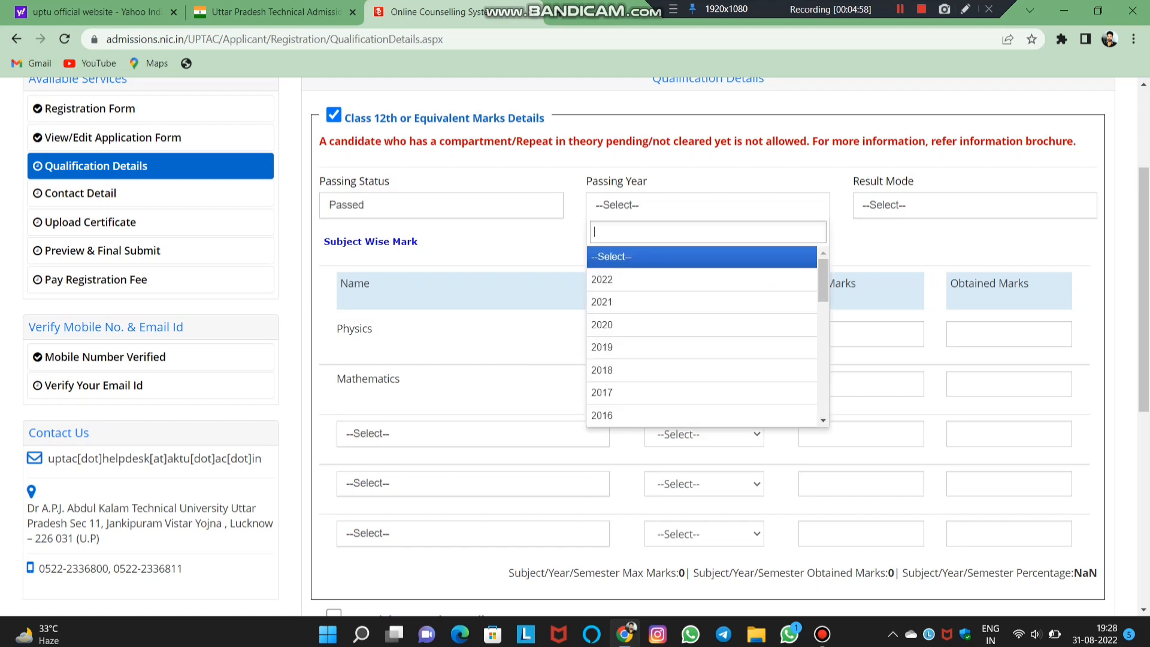
key(Down)
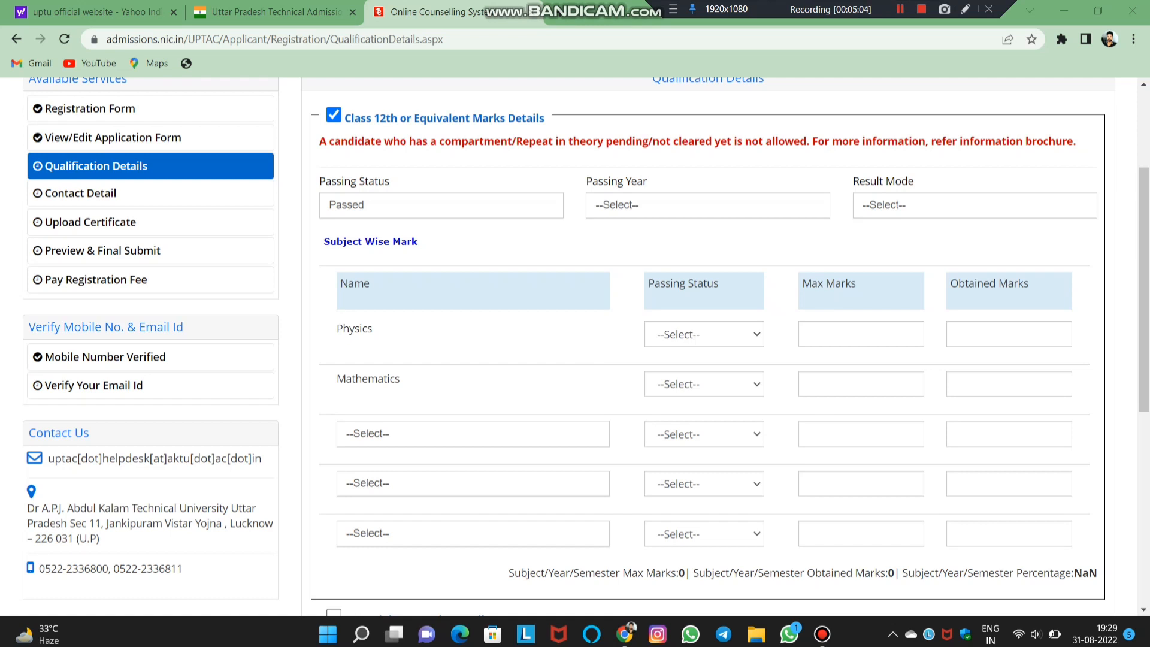
click(707, 205)
click(702, 280)
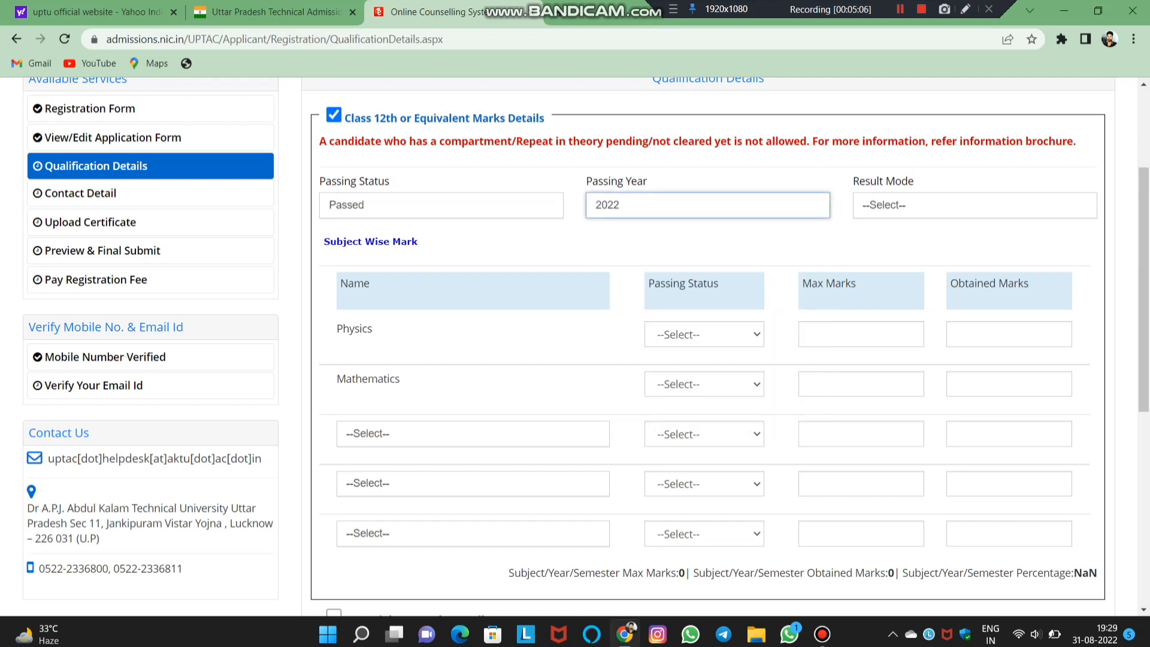
click(975, 205)
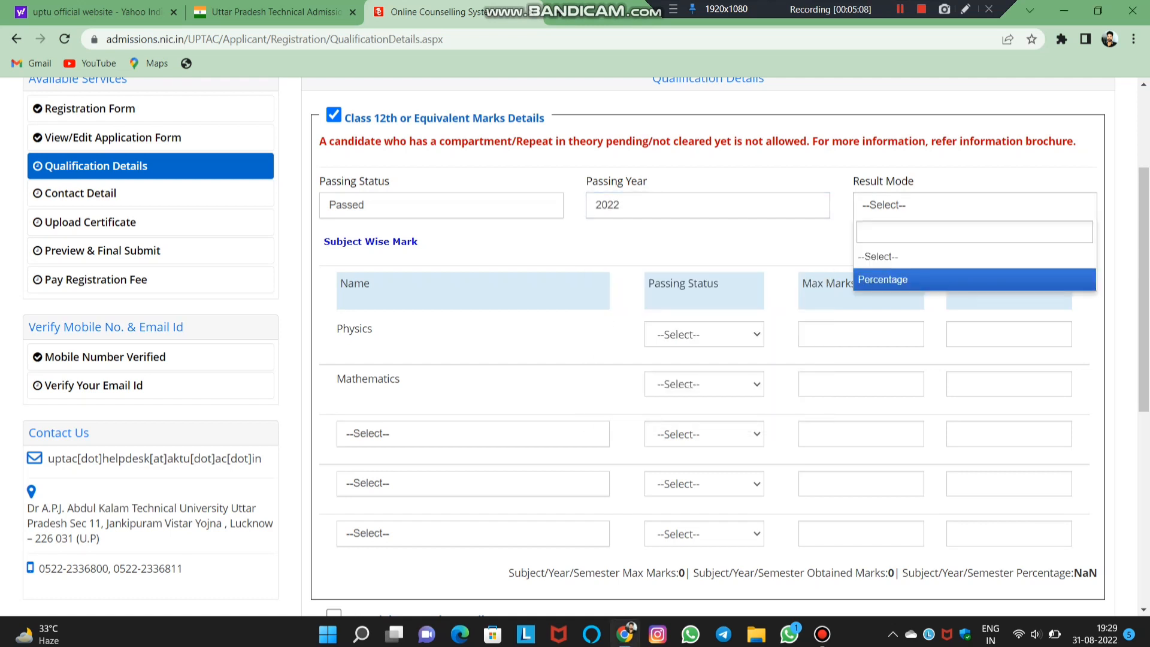
click(958, 279)
scroll(706, 348, down, 3)
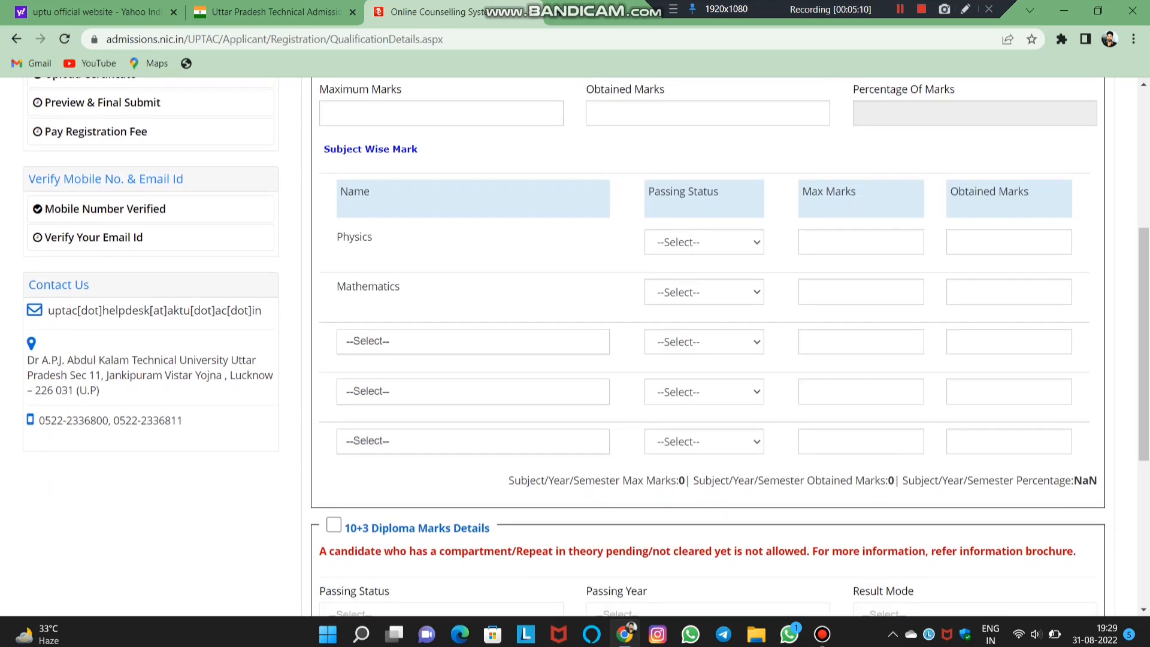
scroll(586, 347, up, 1)
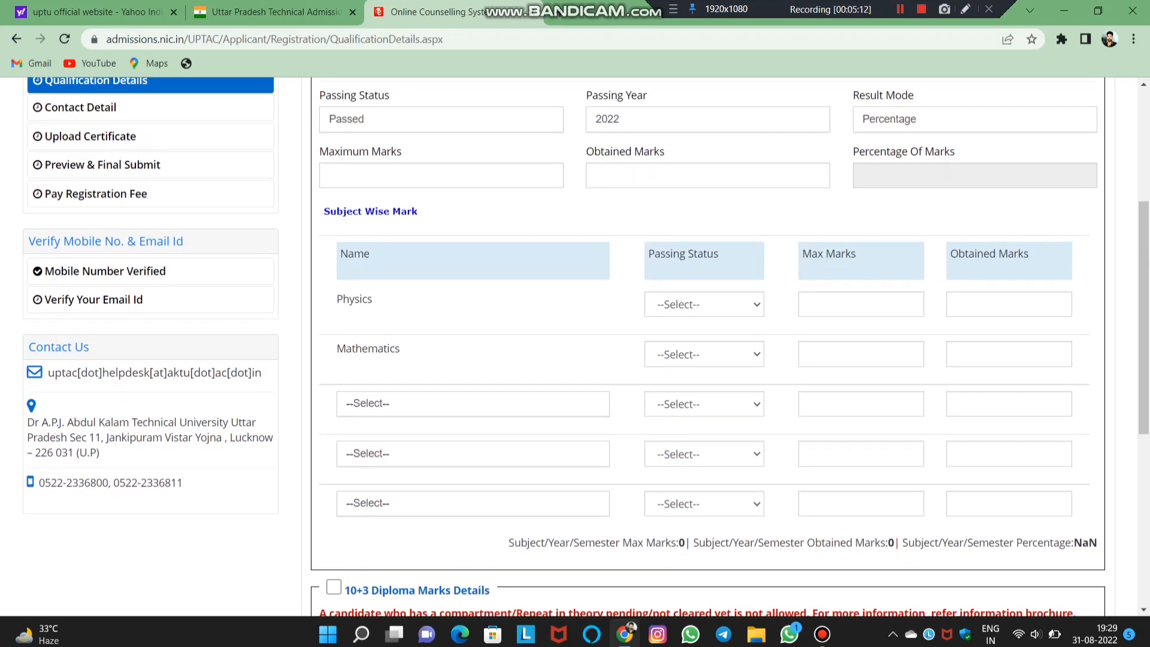
- Enter total marks 500 maximum and 341 obtained, marking Physics and Mathematics as Passed
click(329, 175)
text(50)
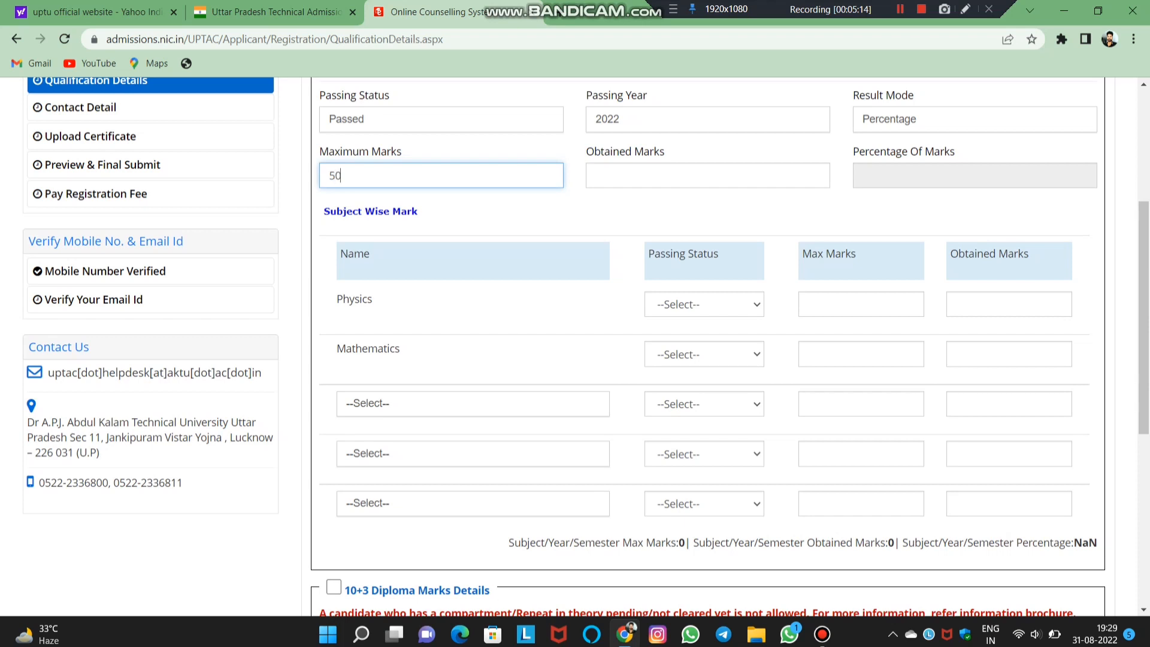
text(0)
click(595, 176)
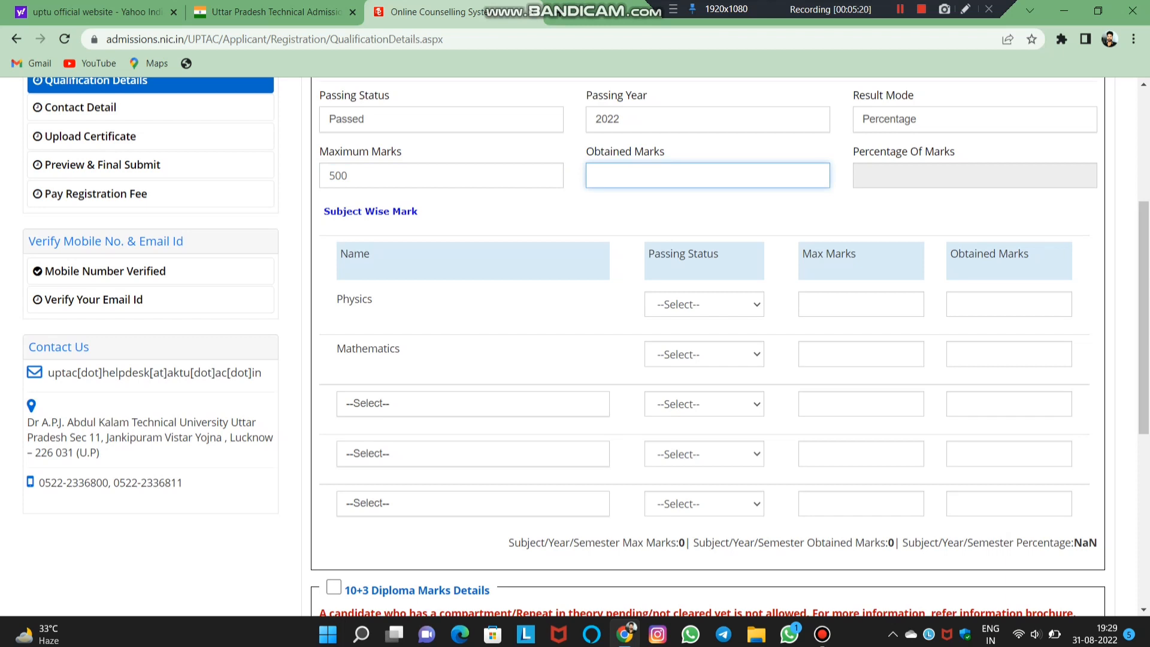
click(703, 304)
click(677, 336)
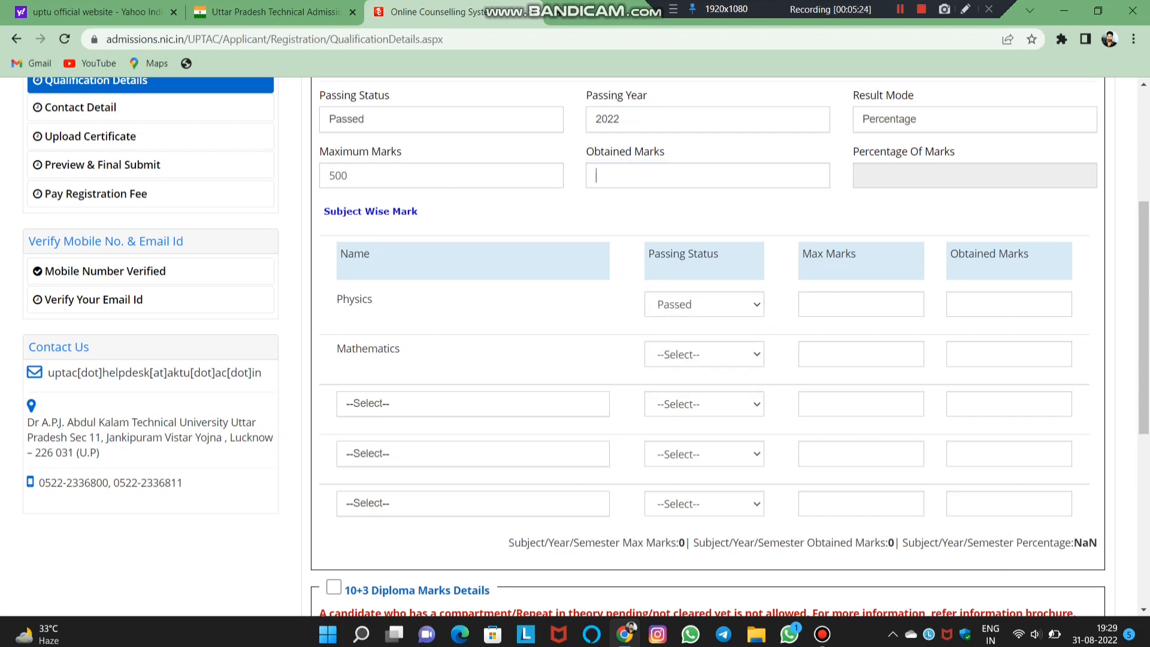
click(596, 176)
text(341)
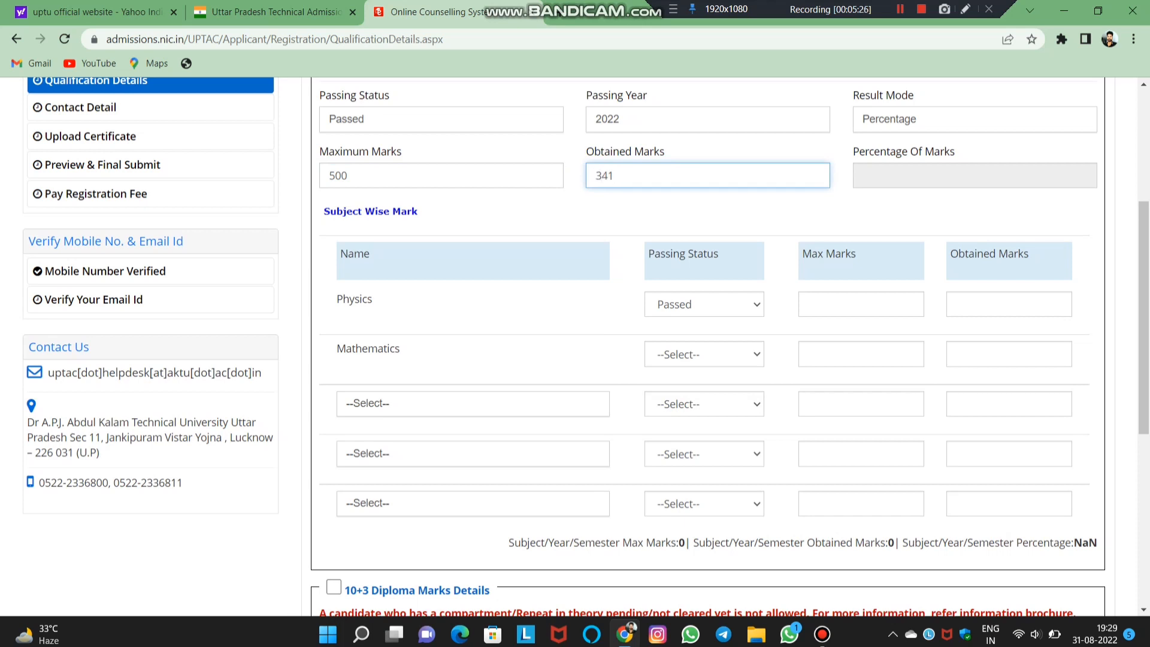
click(703, 354)
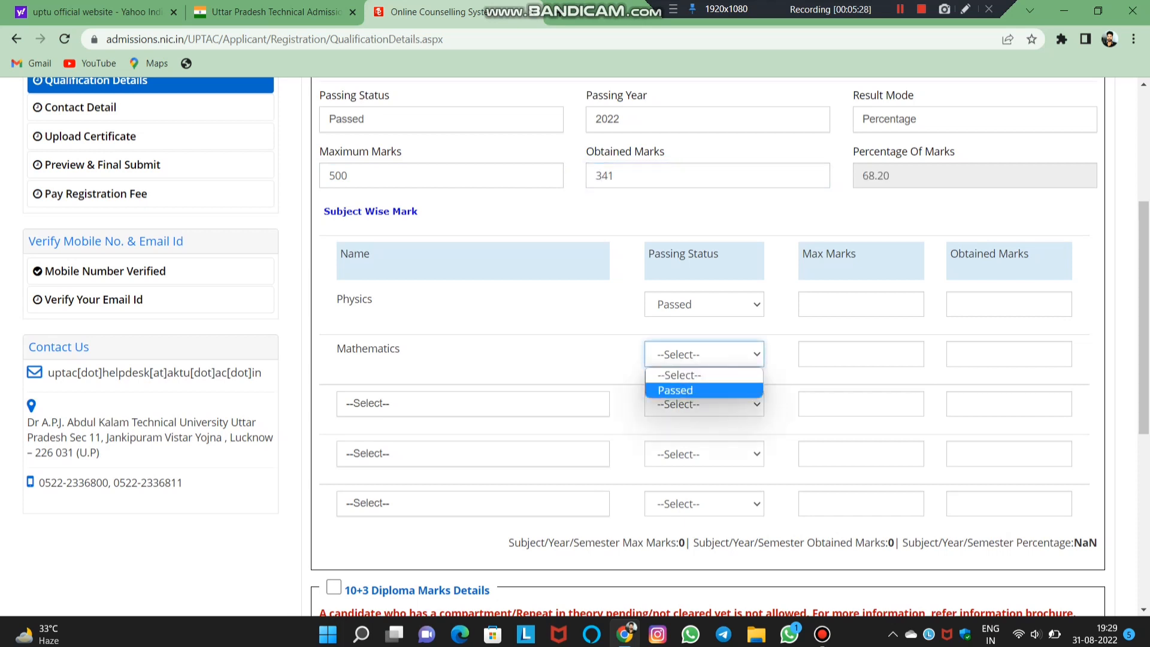
click(677, 390)
- Give Physics 79 of 100 and Mathematics 51 of 100 marks
click(860, 305)
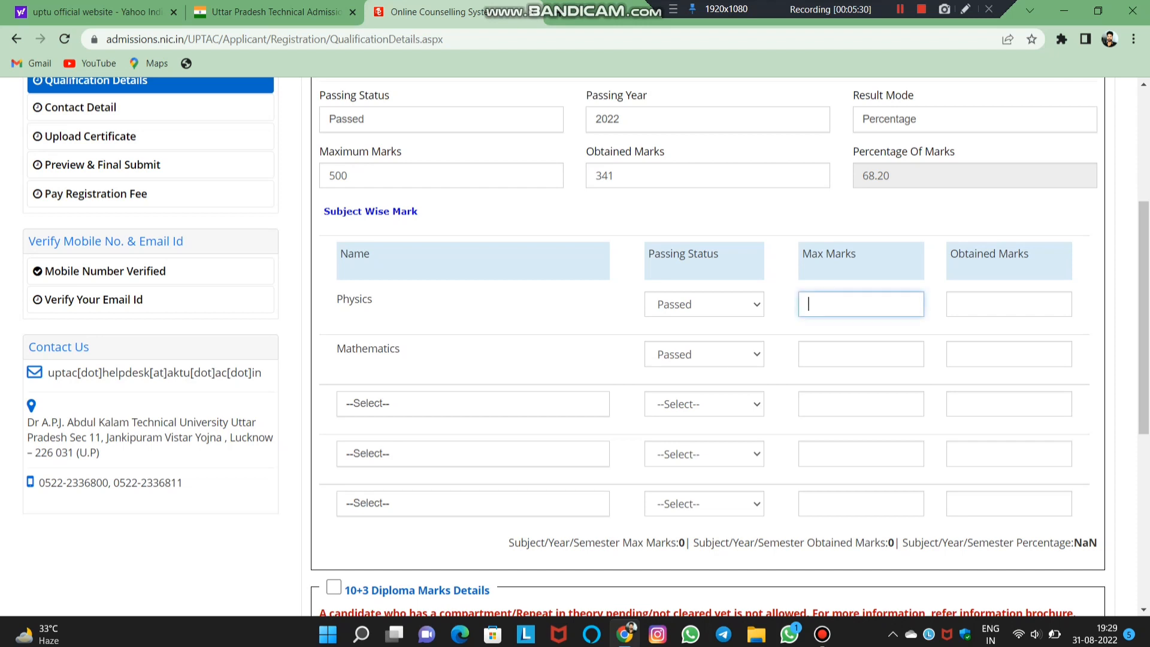
text(100)
click(861, 354)
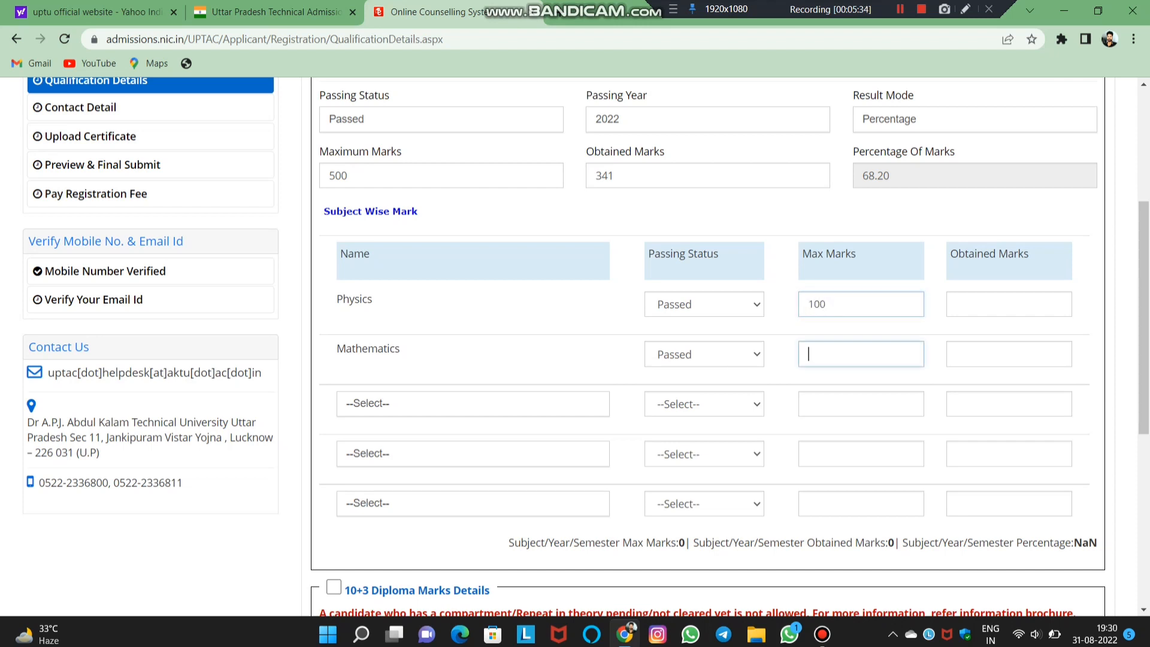
text(100)
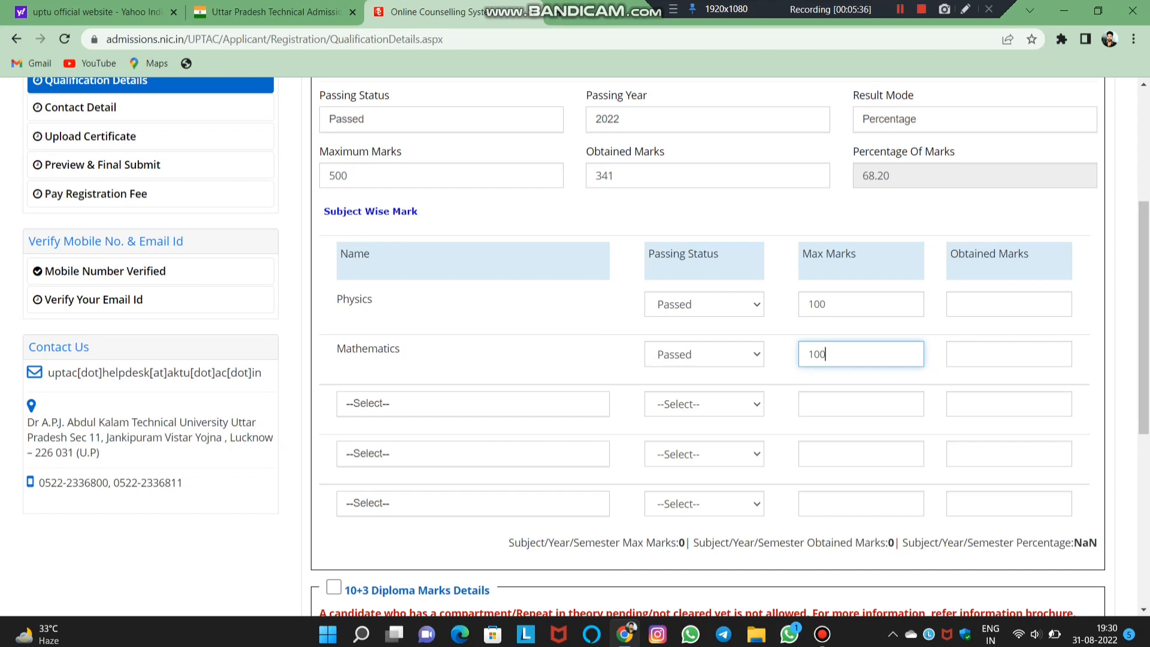
click(1008, 304)
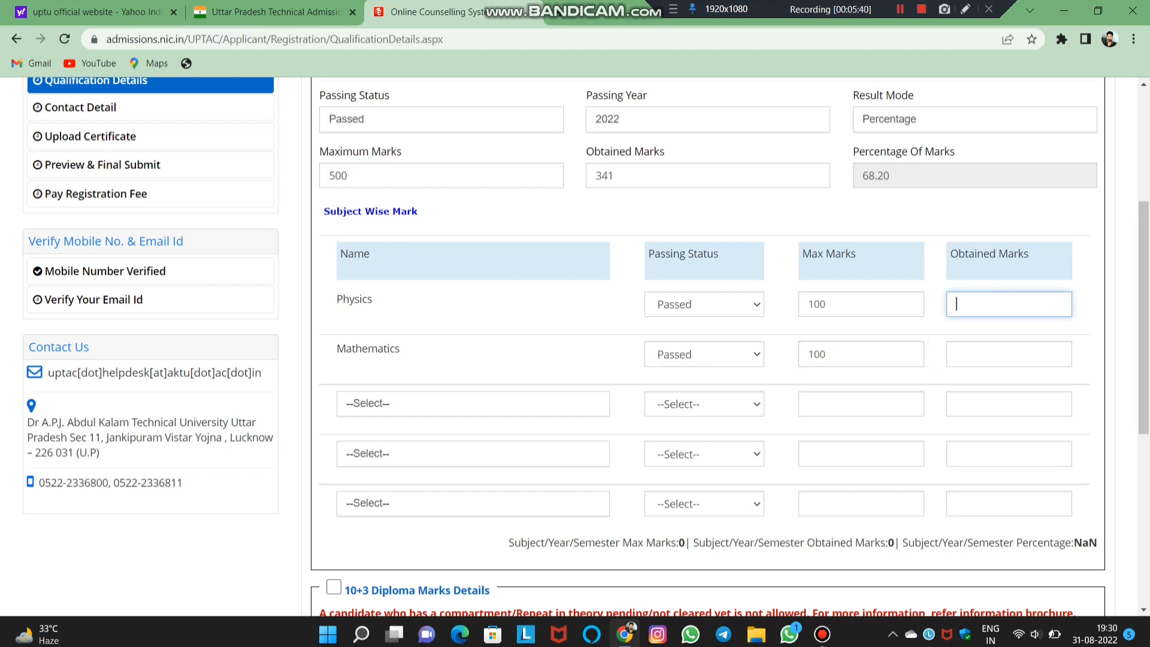
text(79)
click(1009, 354)
text(51)
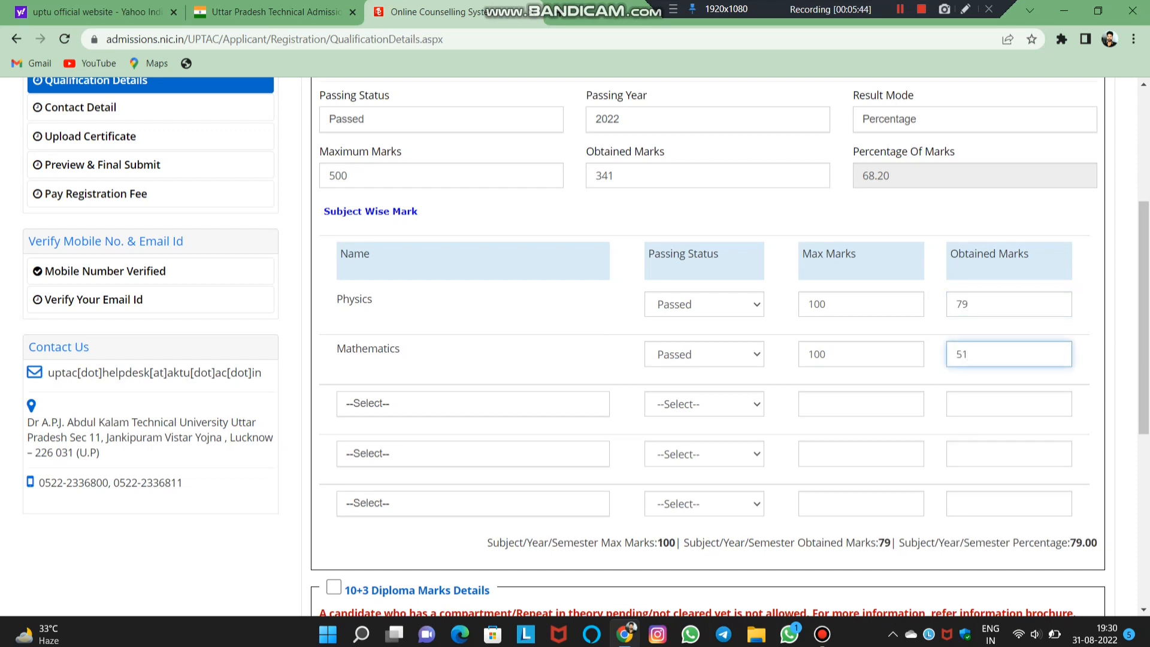
- Add Chemistry as the third subject and mark it as Passed
click(473, 404)
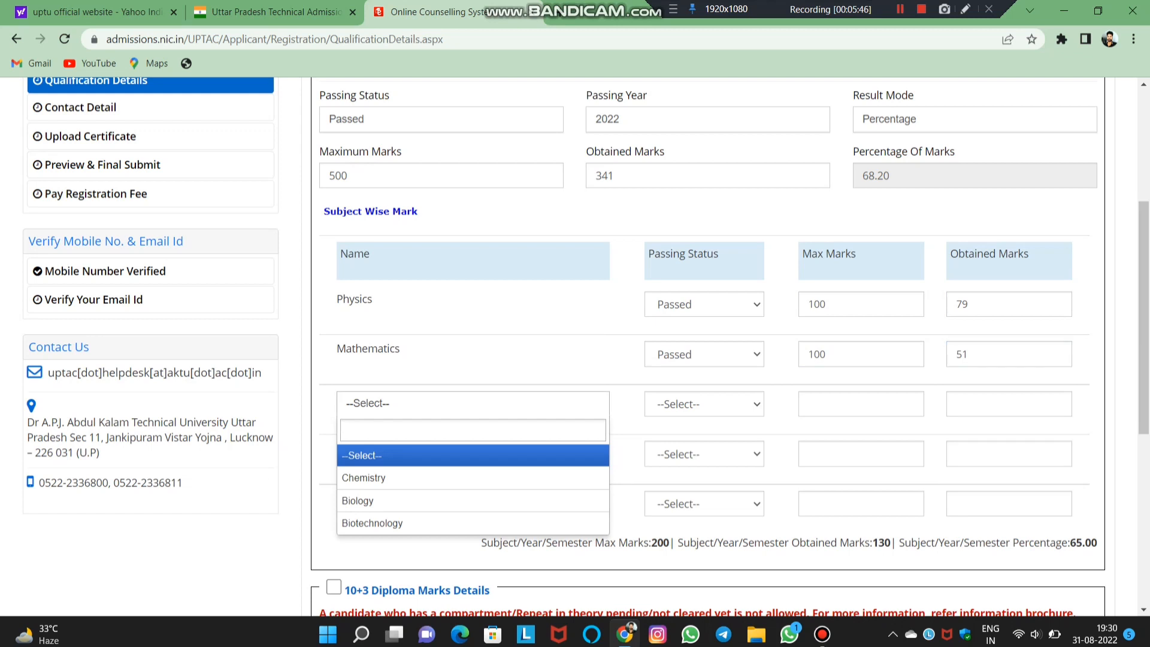
click(472, 478)
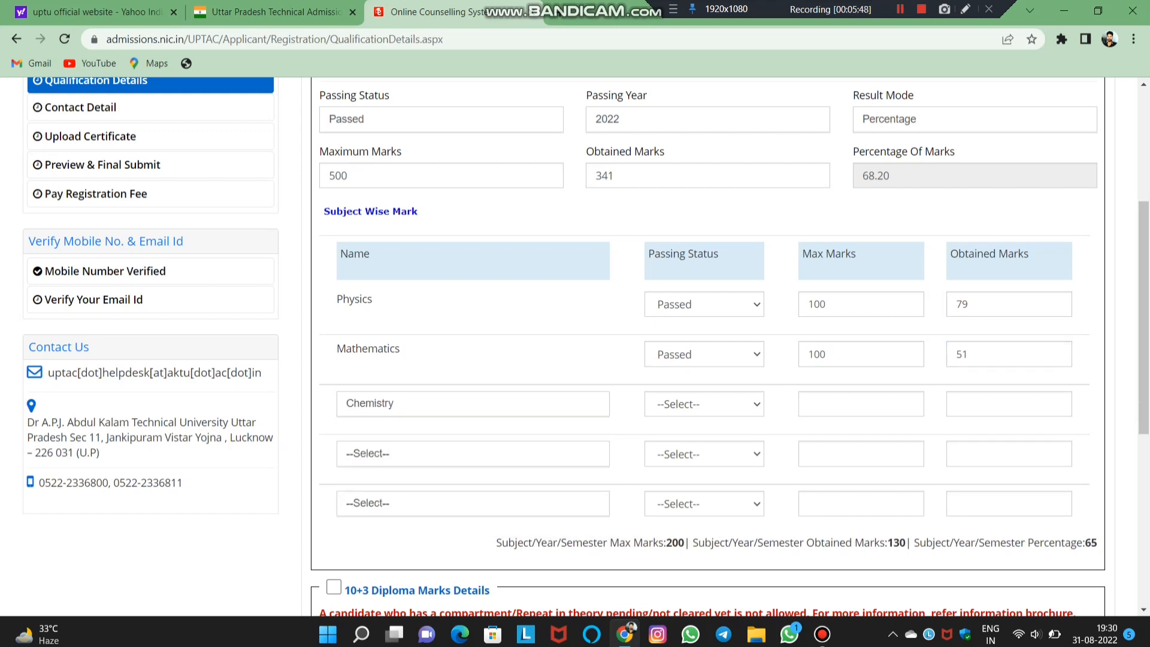
click(704, 404)
click(675, 438)
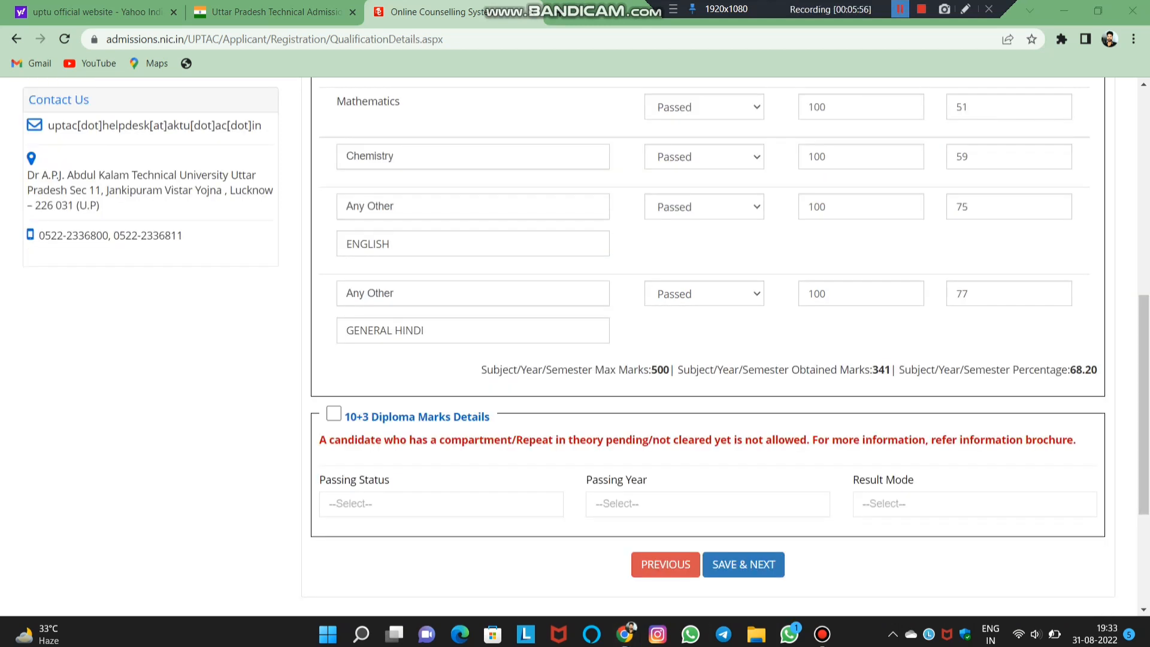
- Save the qualification details with SAVE & NEXT and confirm the dialog
scroll(575, 346, up, 8)
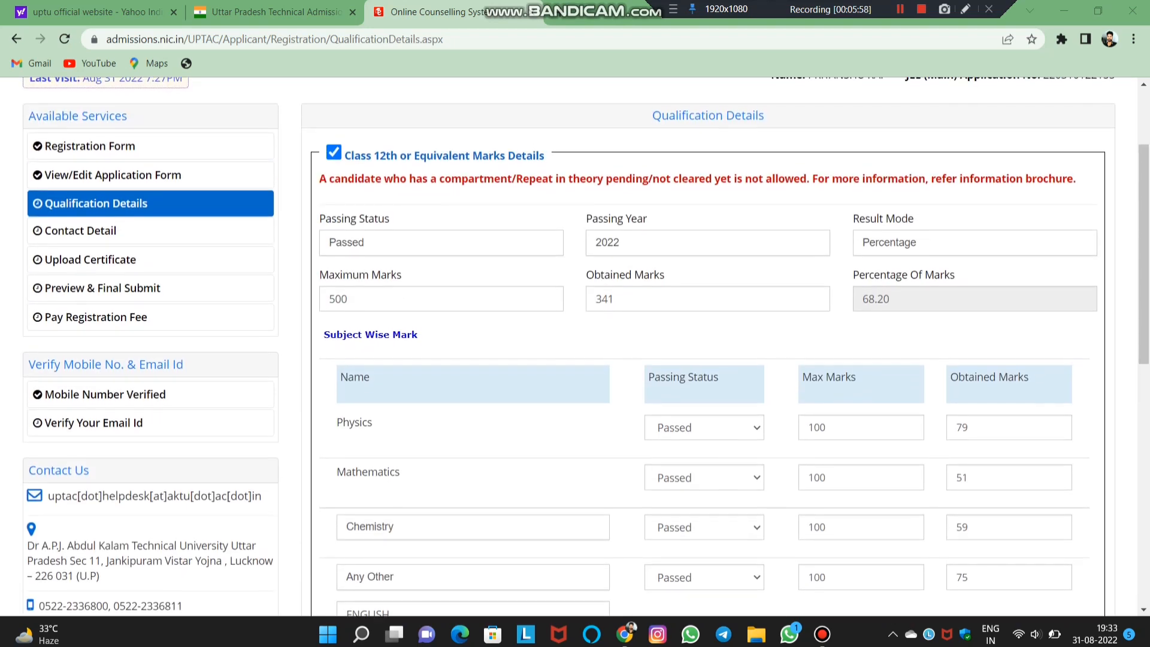
scroll(575, 346, down, 10)
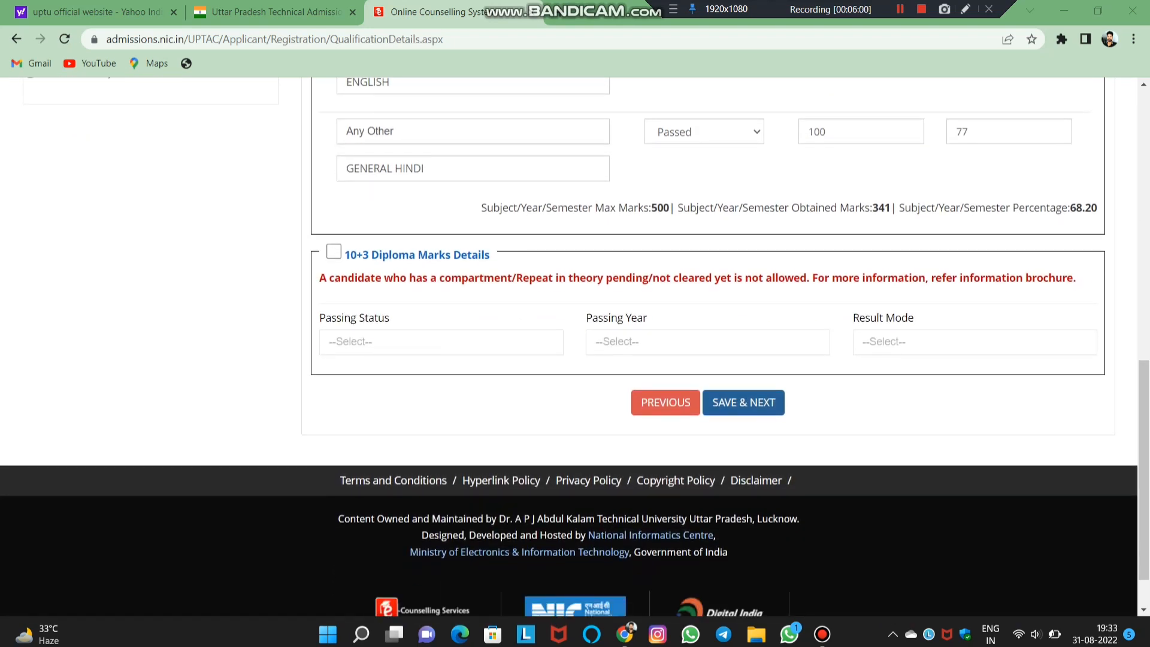
click(743, 405)
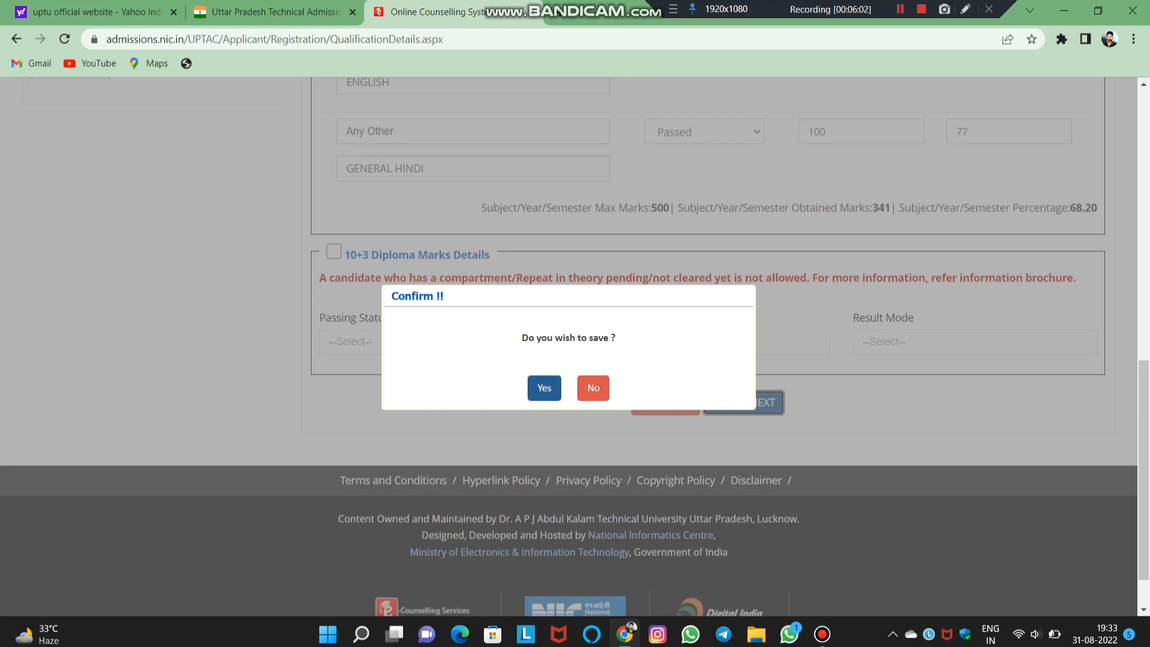
click(543, 388)
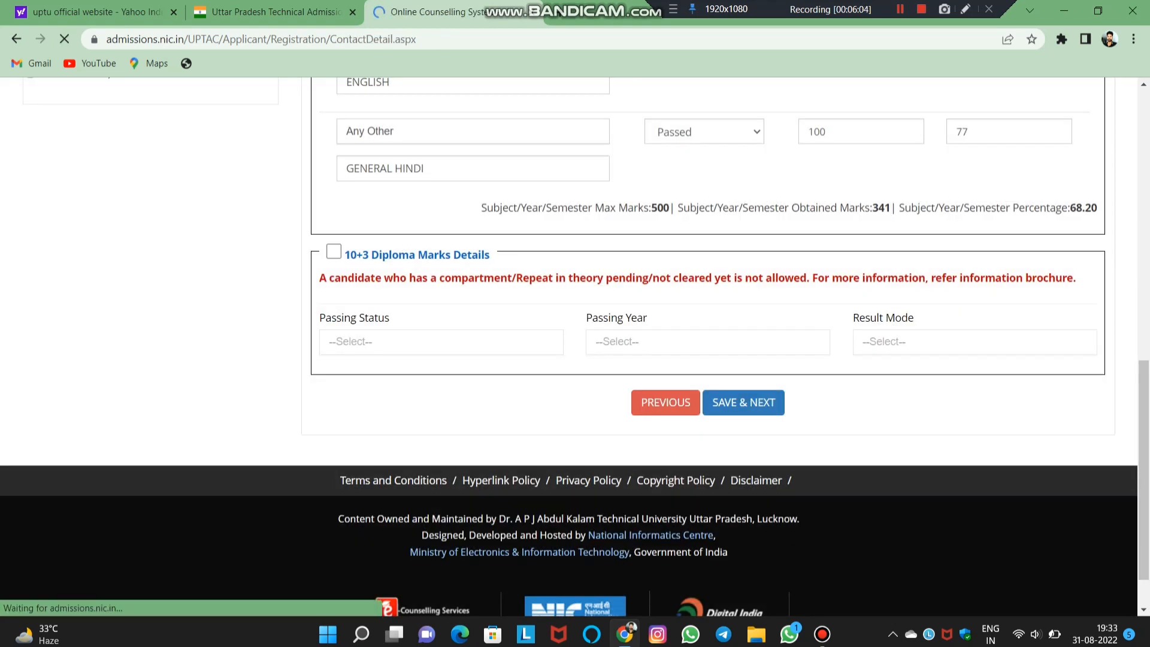
- Review the contact address form, then save it and confirm to reach the document upload page
scroll(569, 346, down, 8)
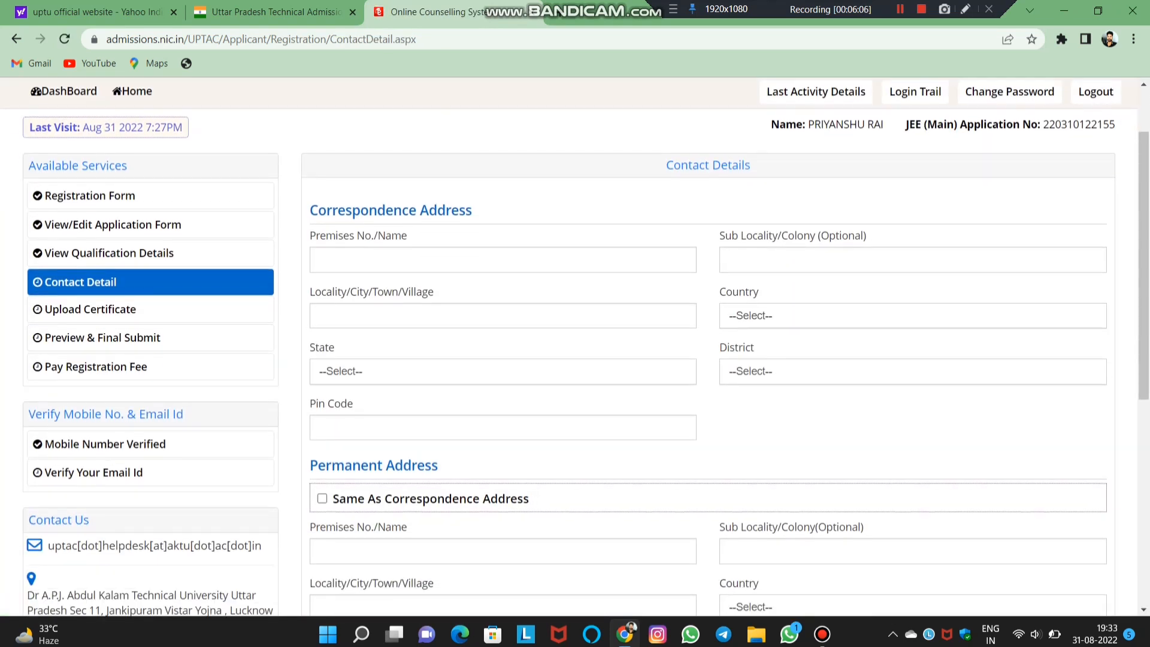
scroll(569, 346, up, 8)
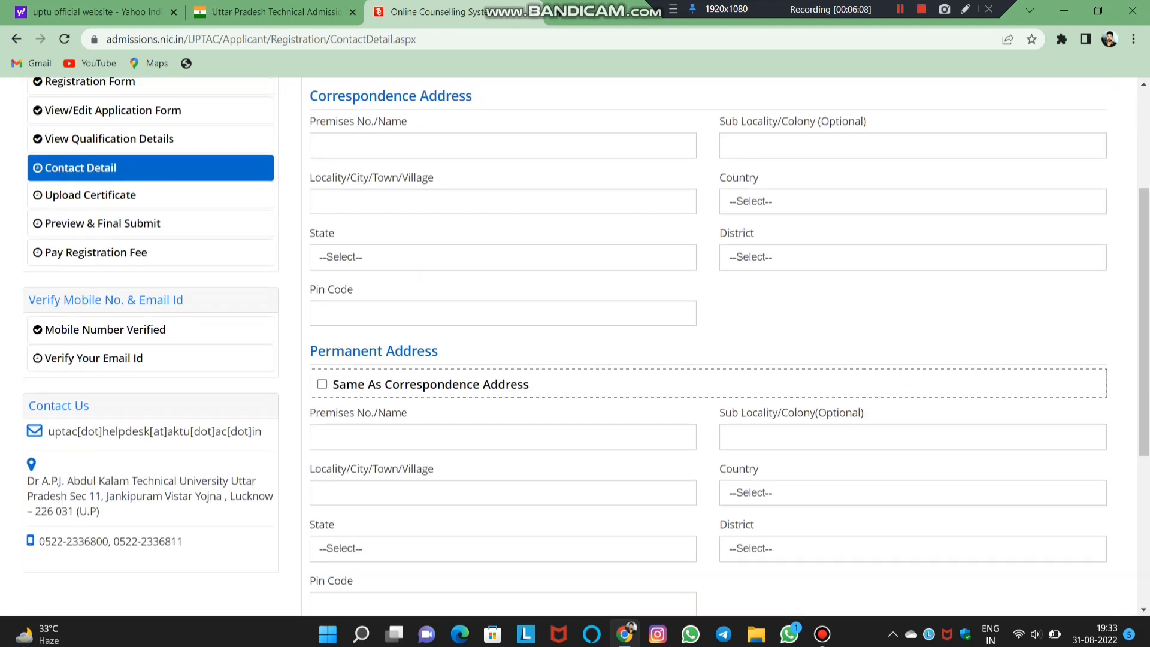
scroll(569, 345, down, 4)
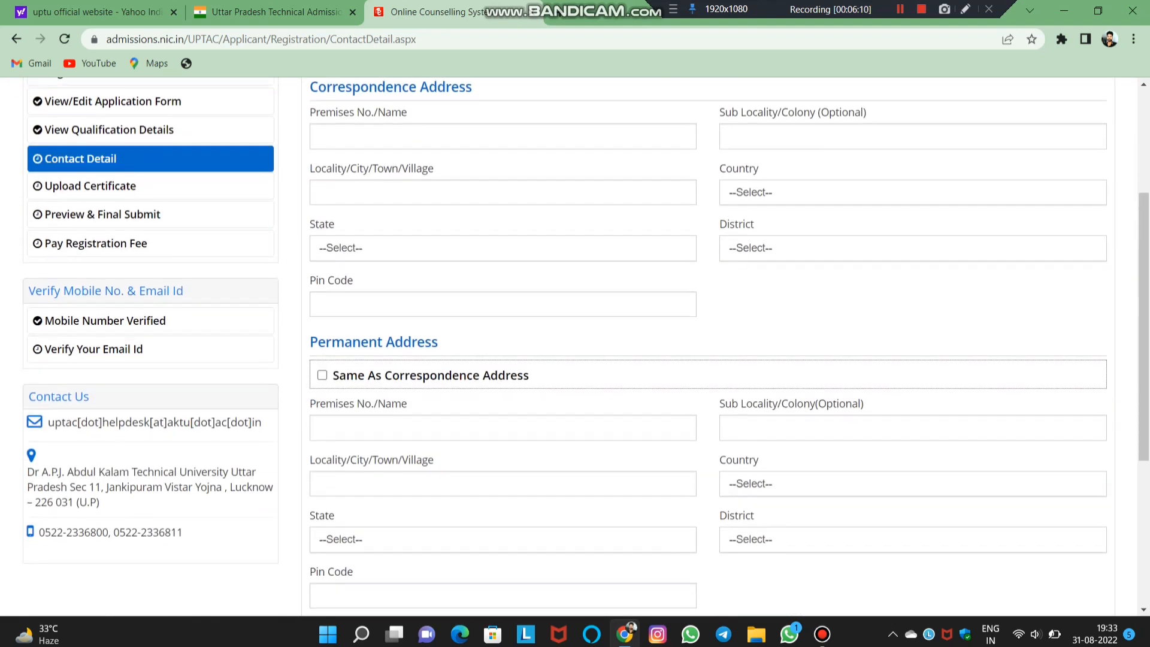
scroll(569, 345, up, 4)
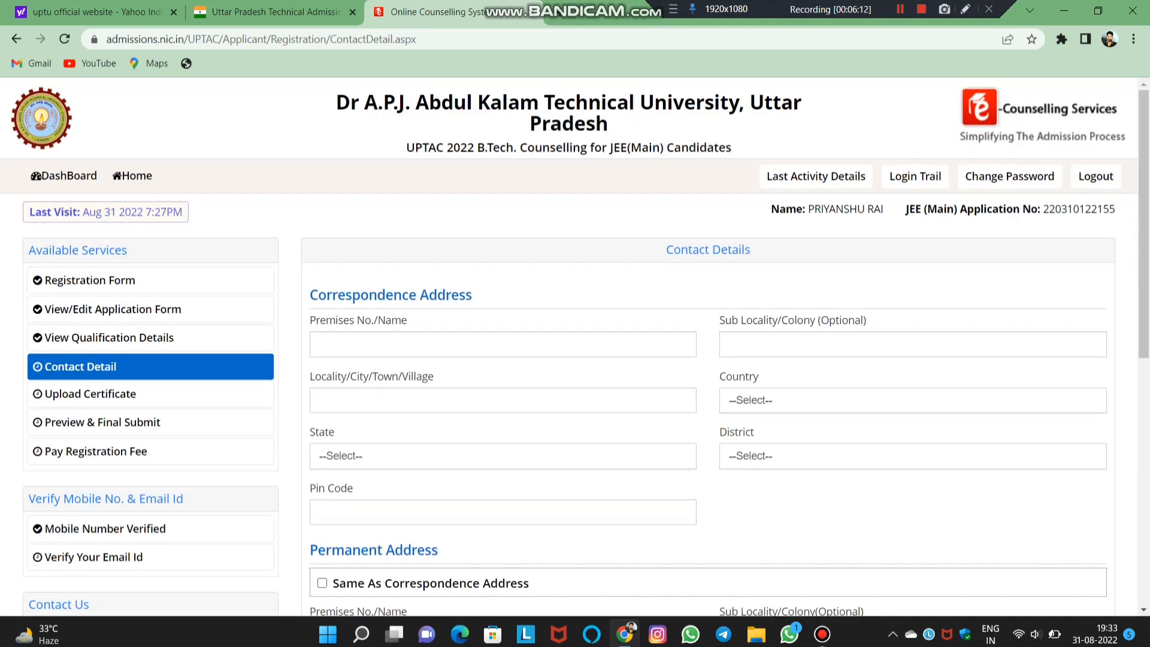
scroll(569, 345, down, 3)
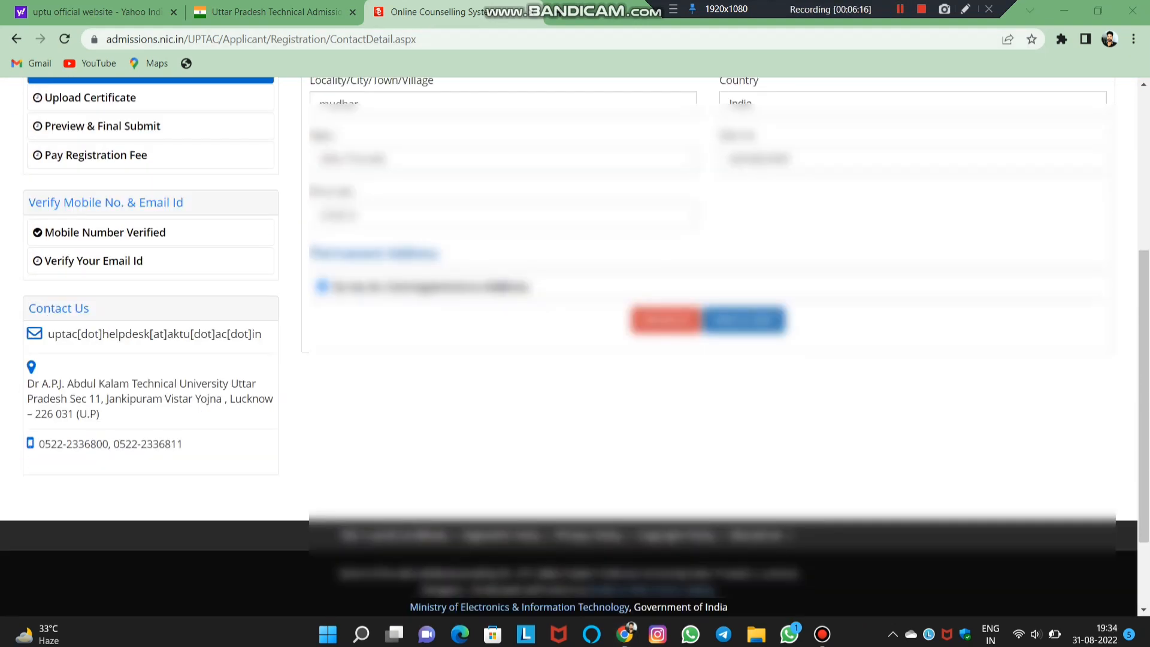
scroll(568, 345, up, 3)
scroll(569, 345, down, 3)
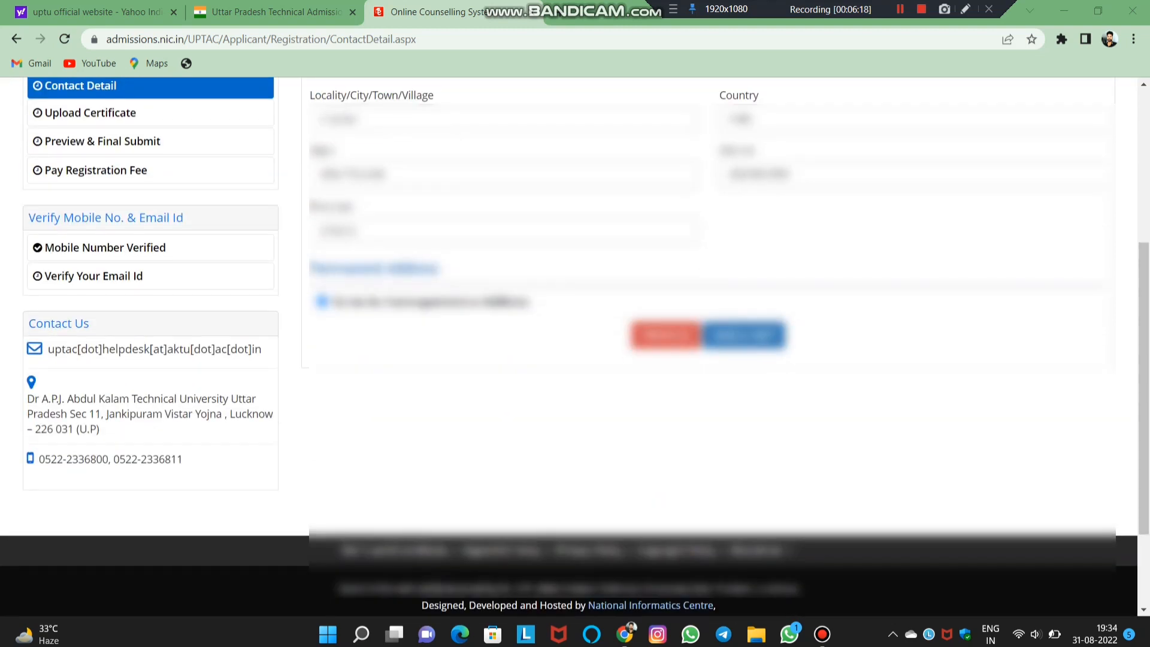
click(743, 335)
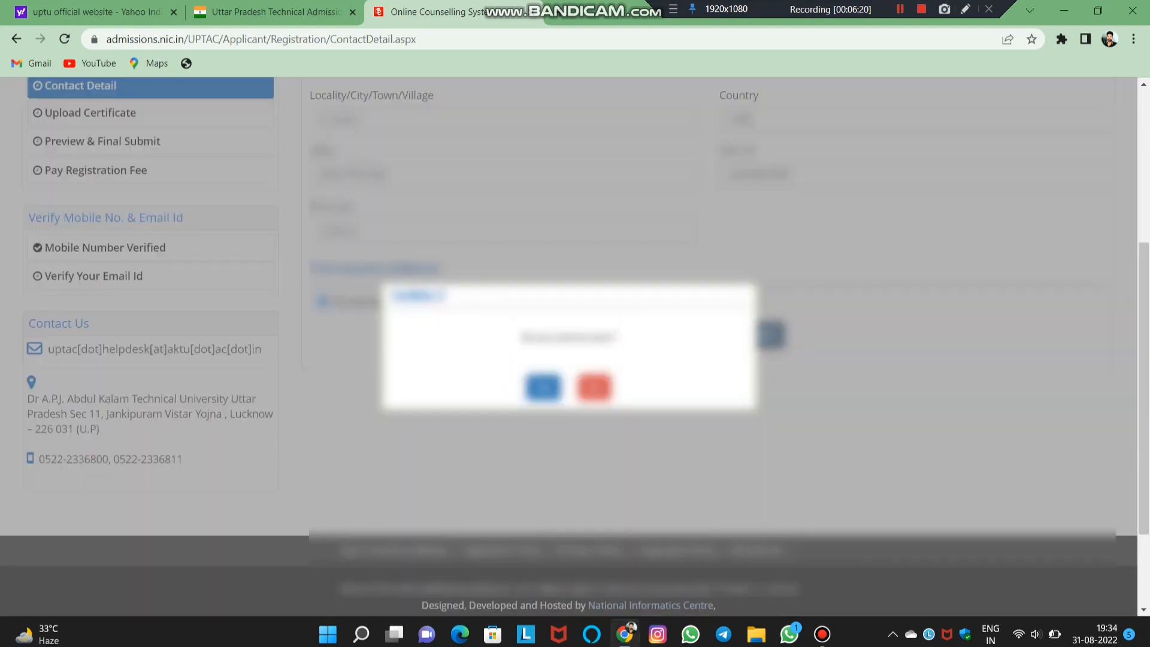
click(543, 386)
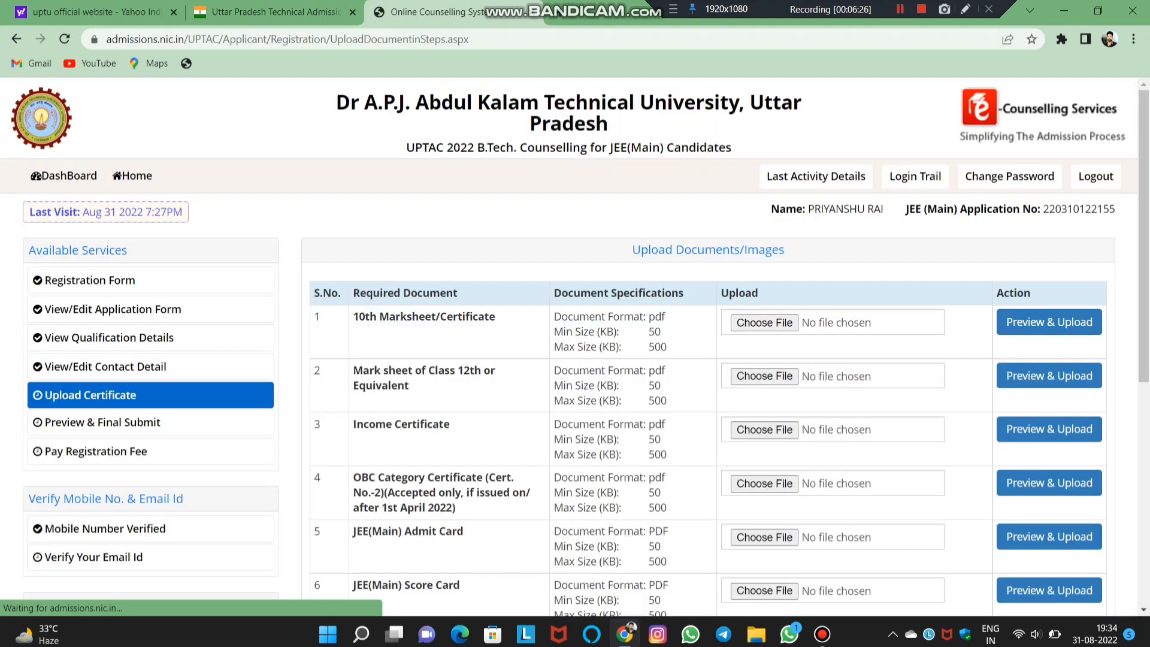
- Highlight the 10th Marksheet, row 4 category certificate, JEE(Main) Admit Card and Score Card requirements
scroll(707, 360, down, 3)
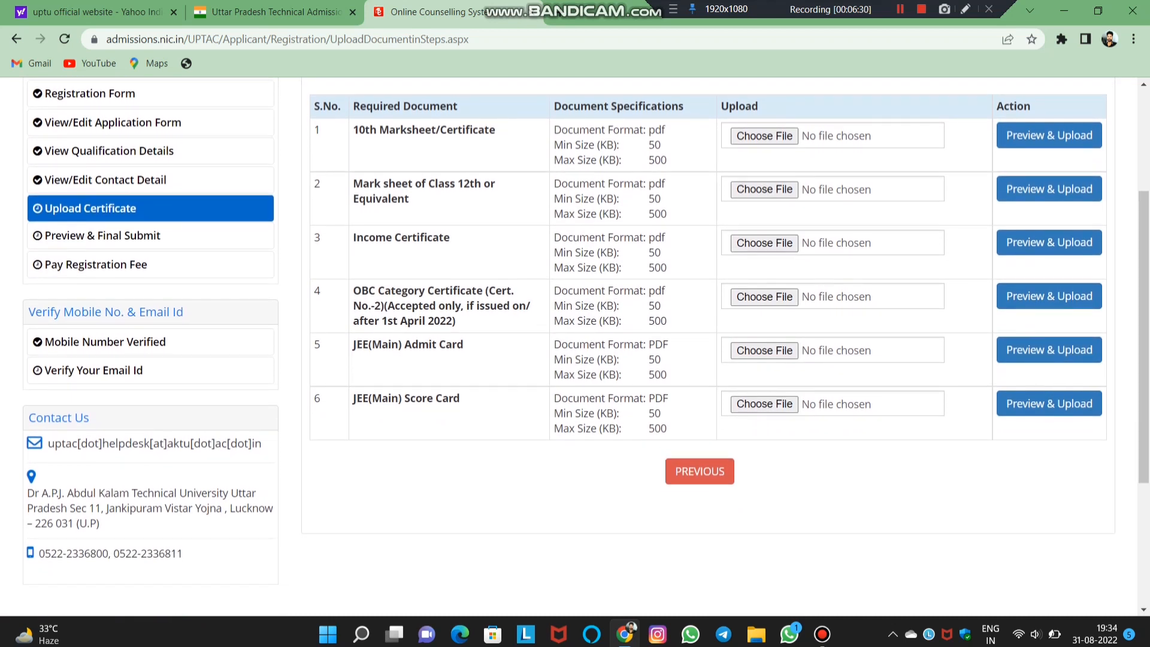
drag(380, 130, 497, 130)
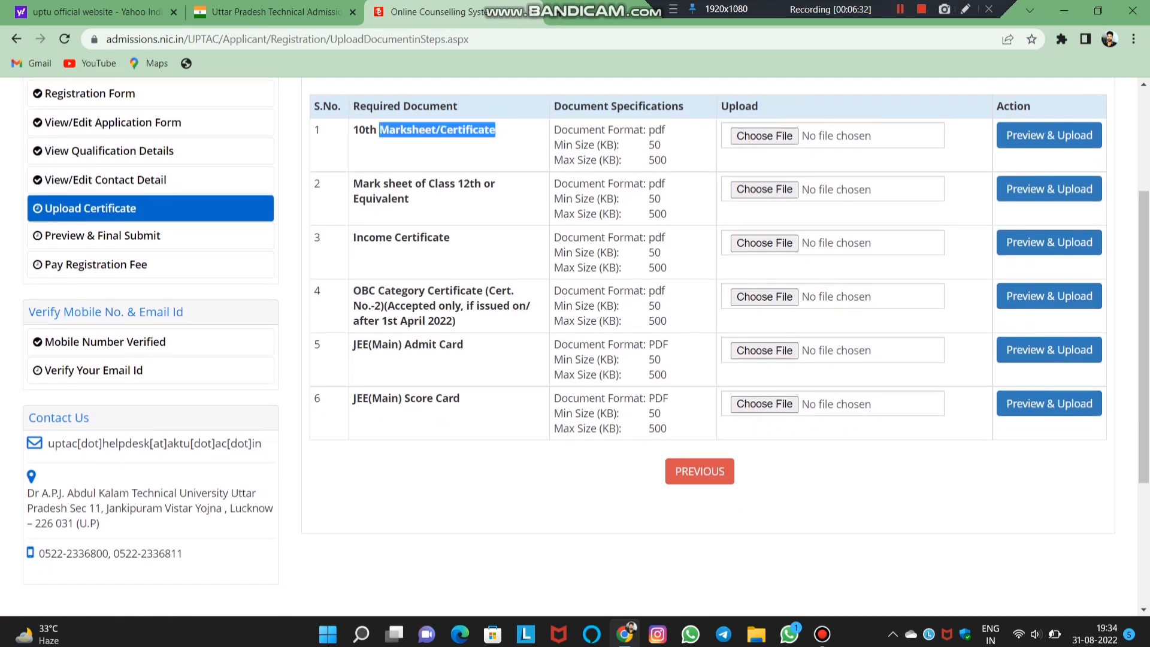
click(503, 135)
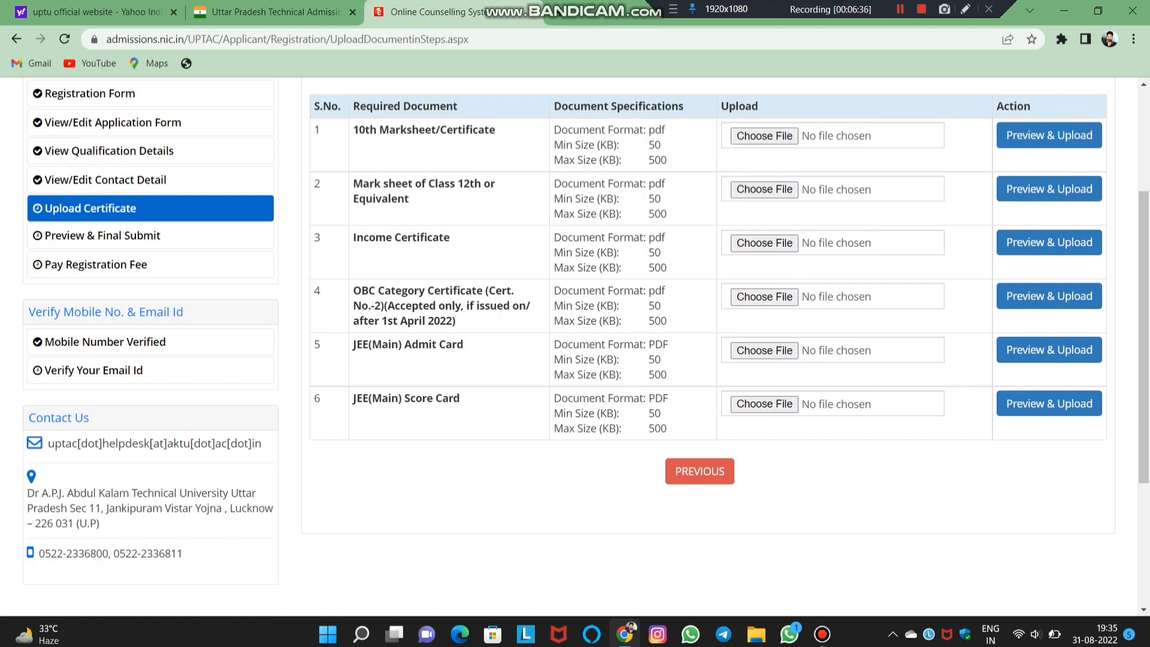
drag(393, 292, 463, 306)
click(465, 307)
drag(380, 344, 432, 345)
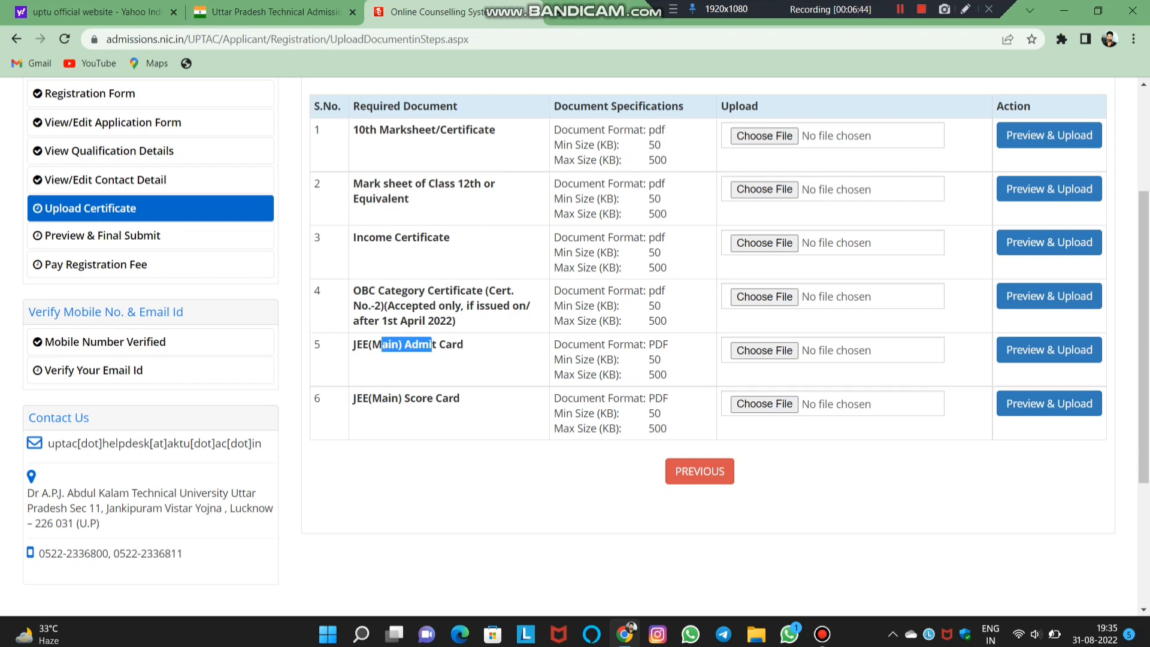
drag(391, 399, 394, 236)
click(394, 236)
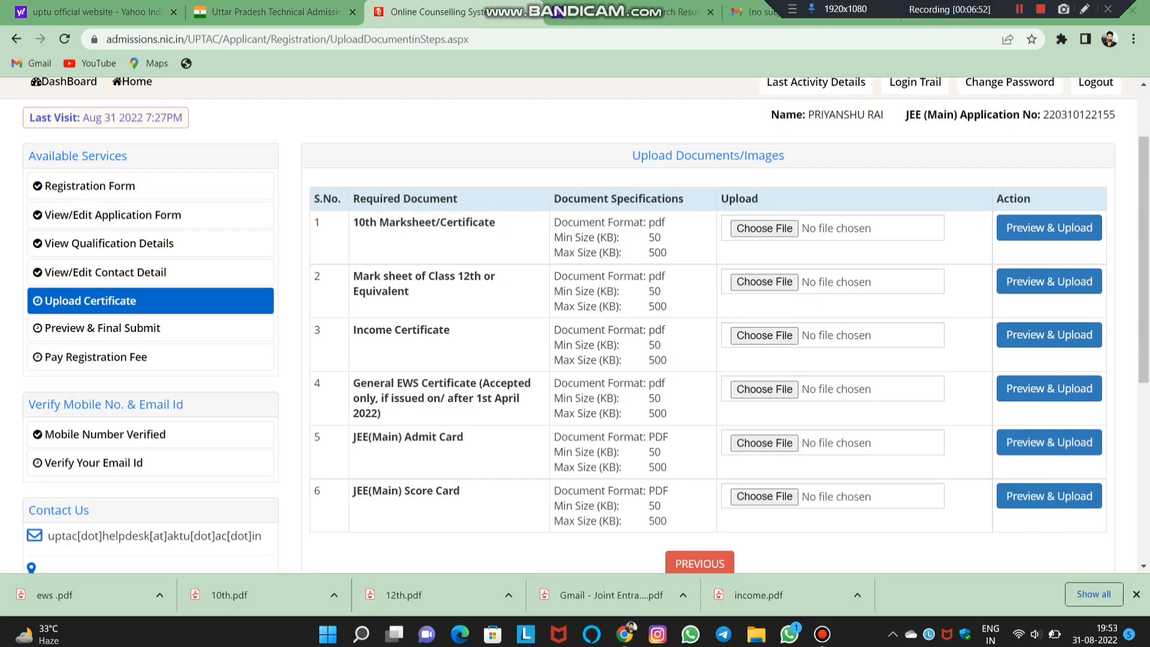
- Pick the income PDF from Downloads for the Income Certificate row
click(764, 336)
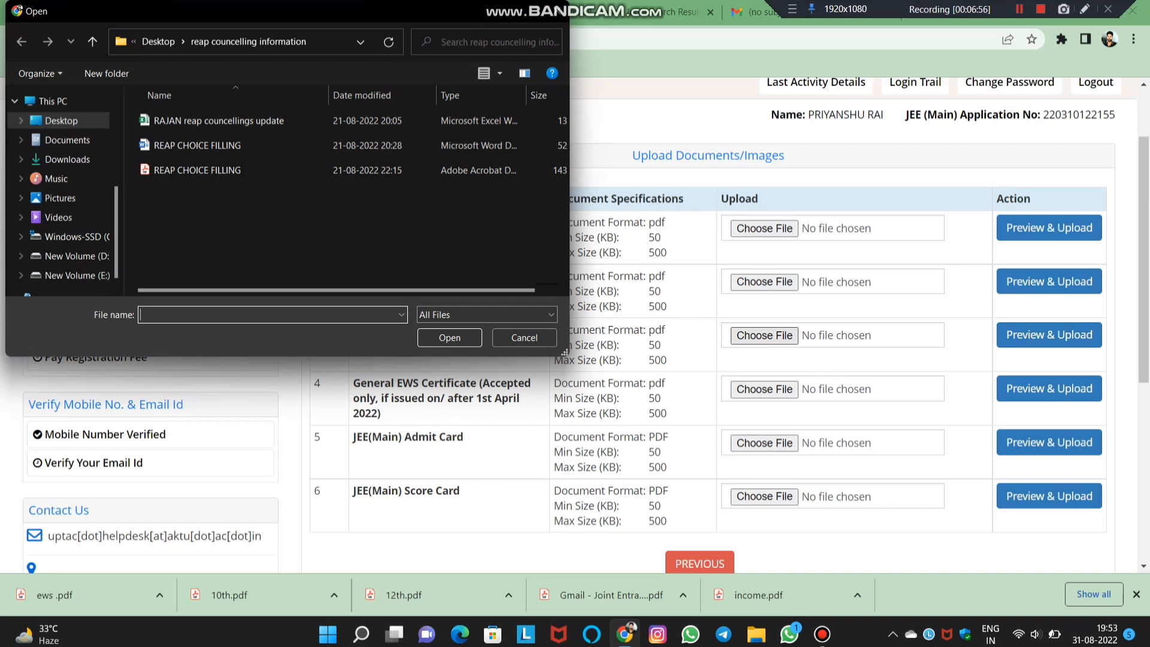
click(67, 159)
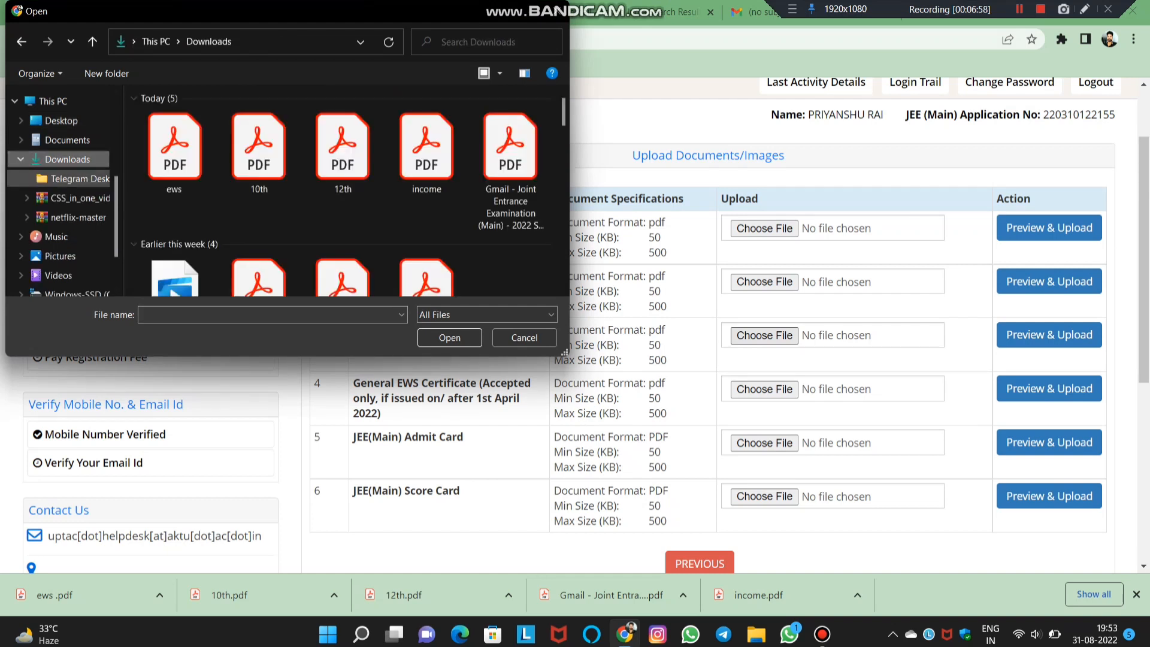
text(i)
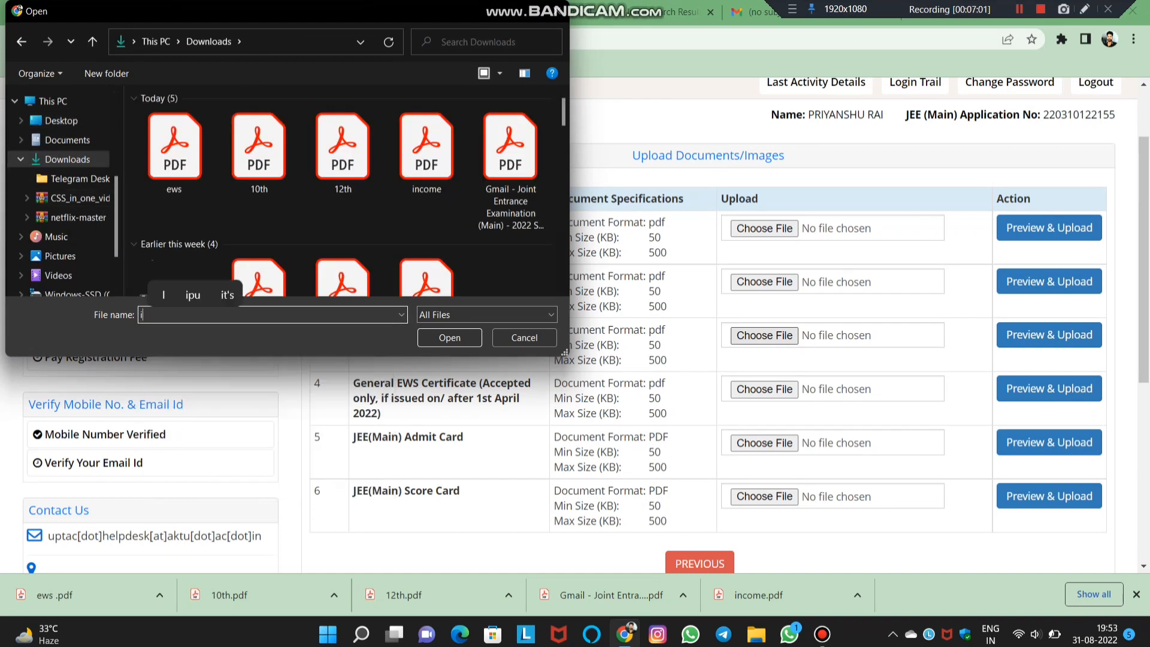
text(ncome)
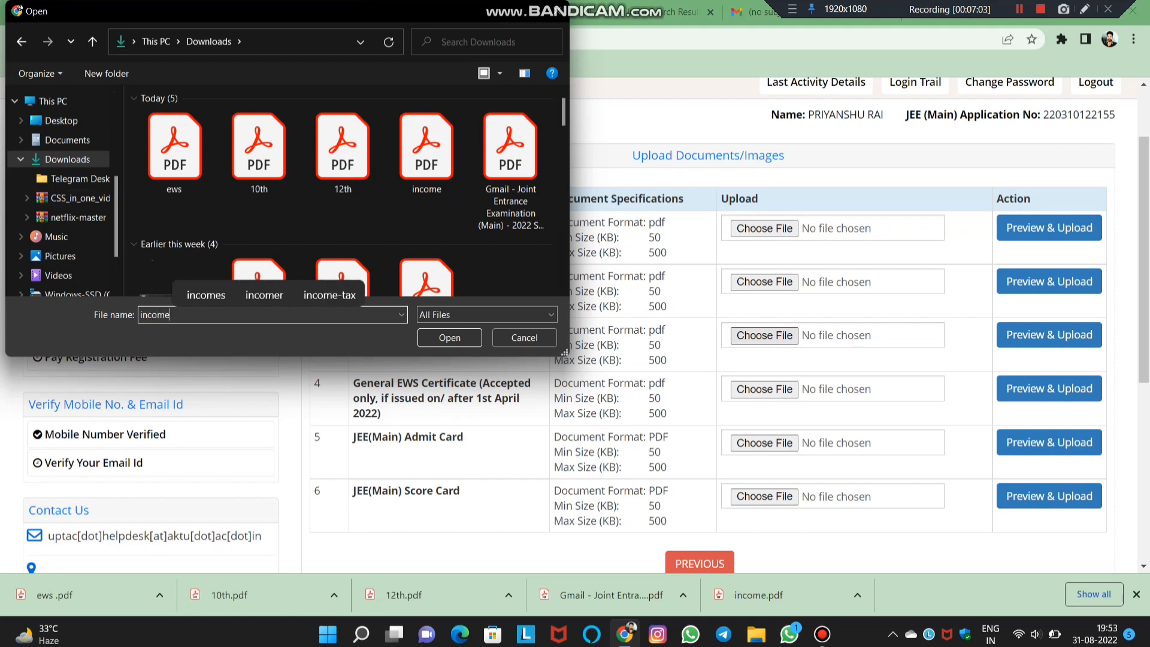
key(Return)
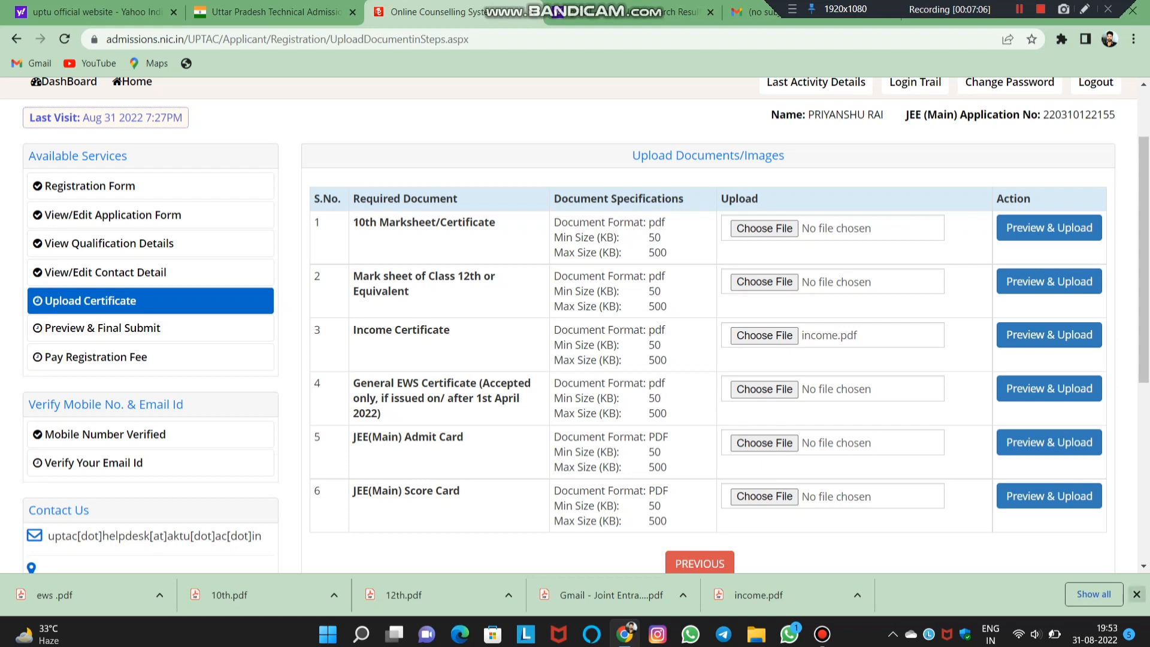
click(1136, 594)
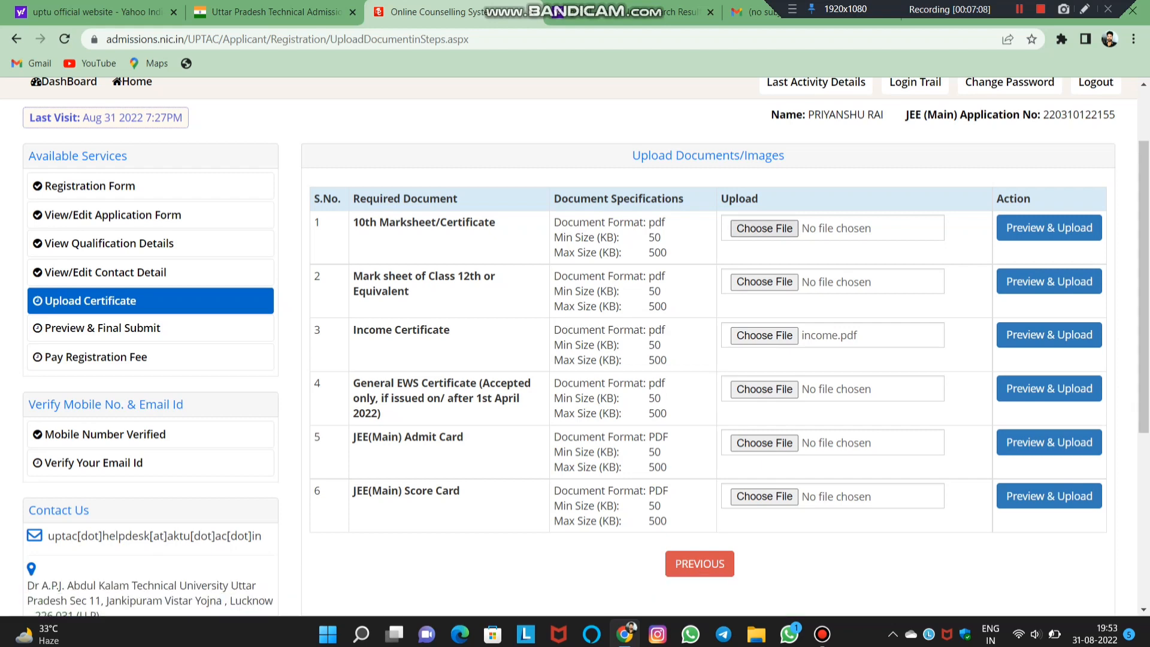
- Discard the income PDF wrongly attached to the 10th marksheet row after previewing it
click(764, 228)
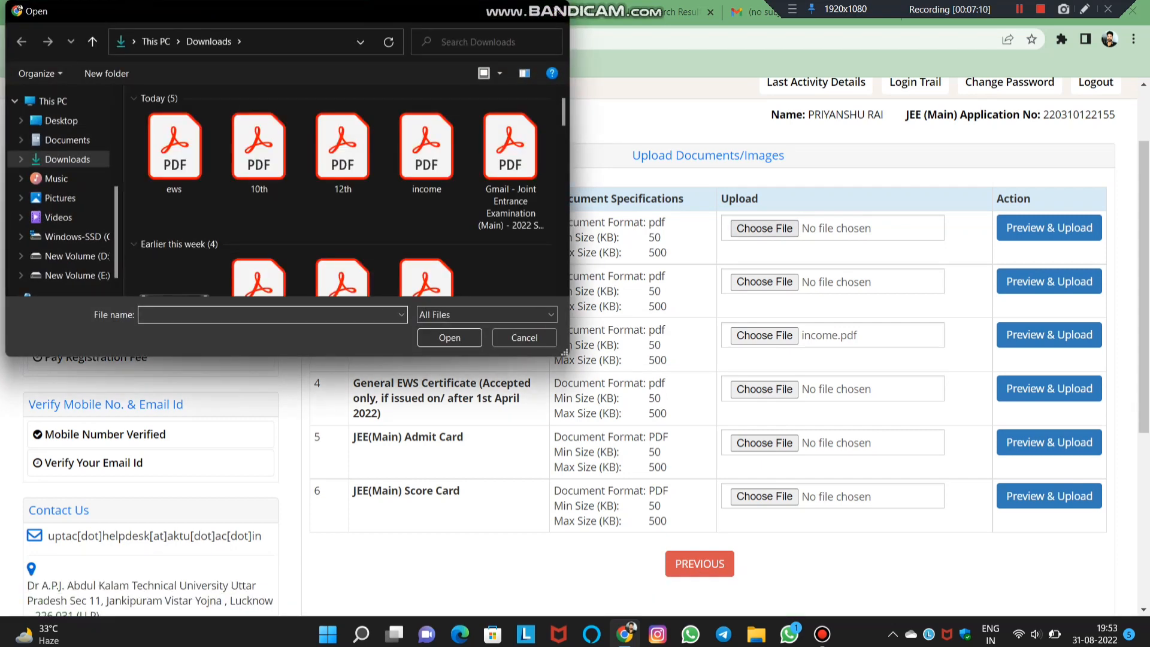
click(426, 153)
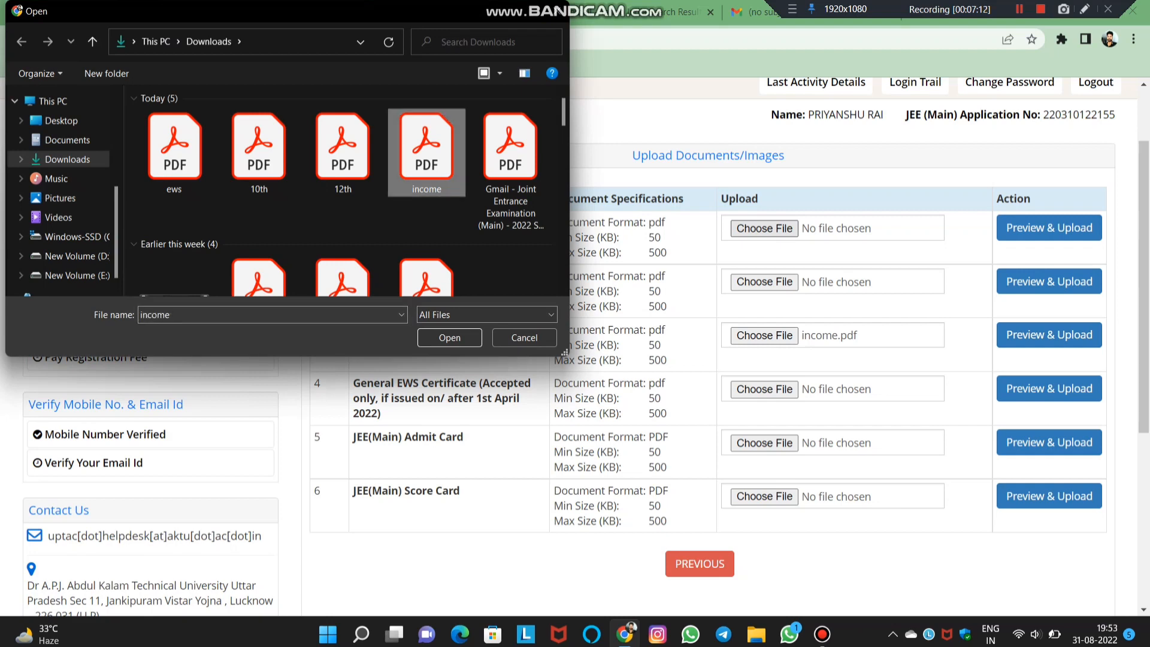
click(449, 337)
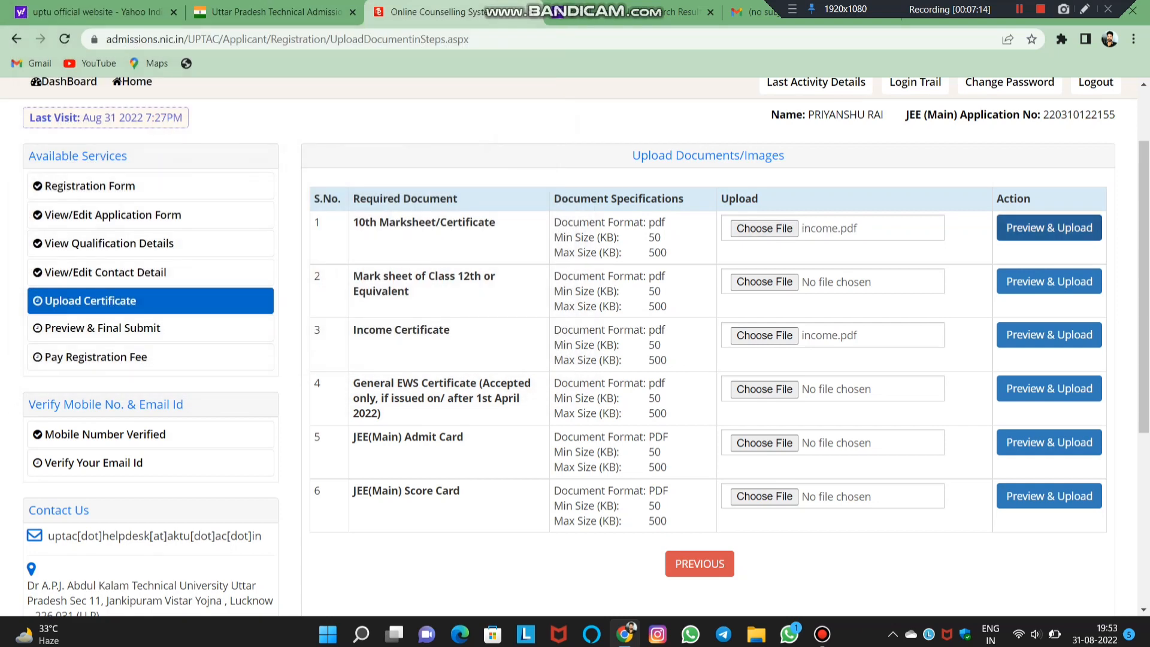
click(1049, 228)
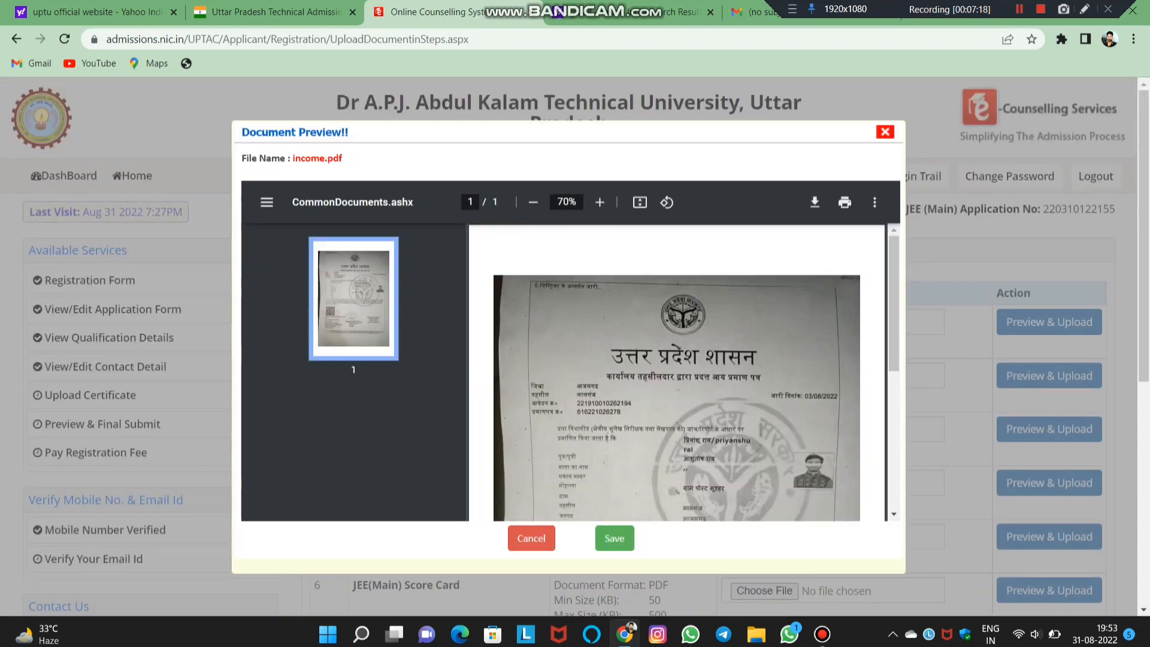
click(532, 539)
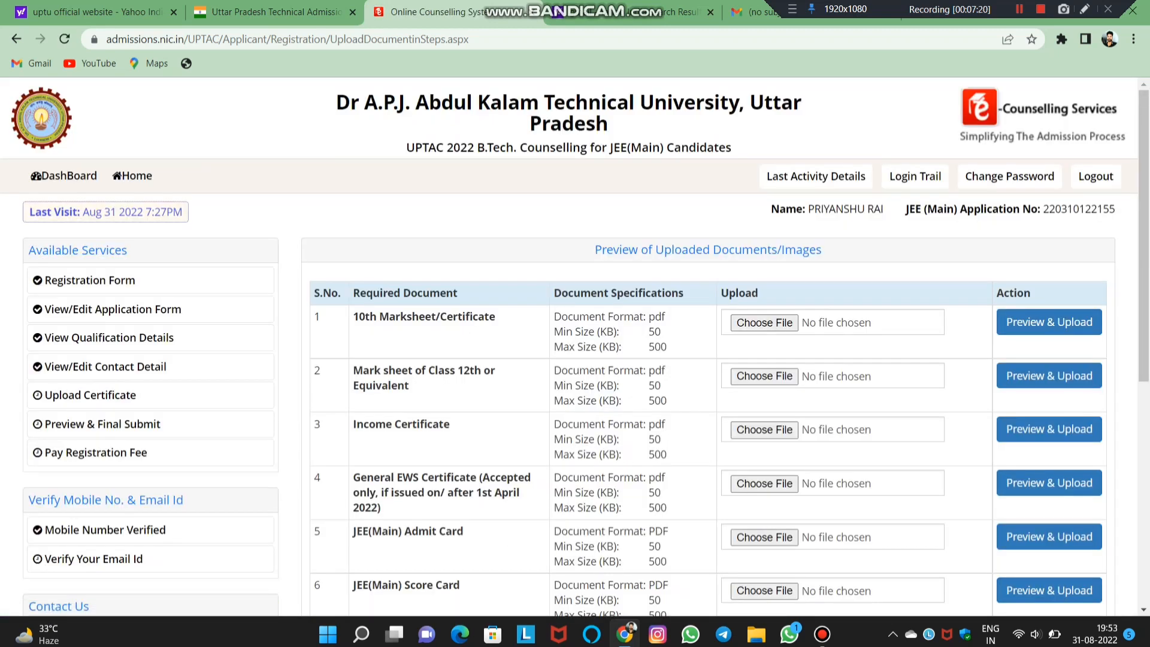
- Preview and upload the 10th and 12th PDFs to the 10th and Class 12th marksheet rows
click(764, 322)
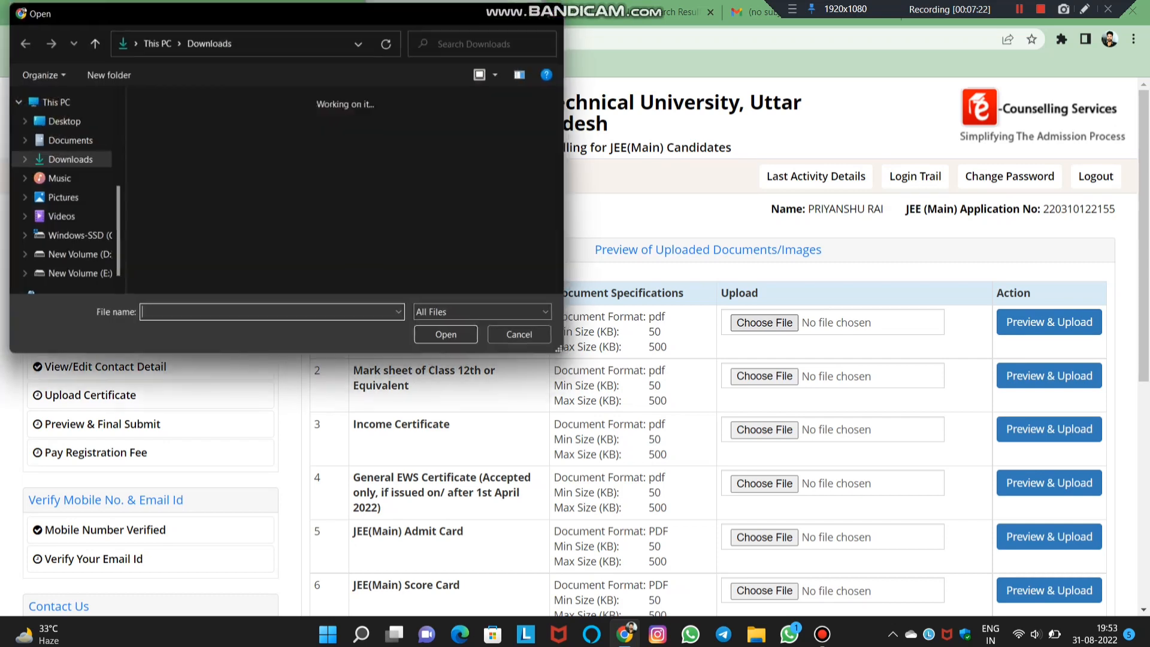
double_click(259, 147)
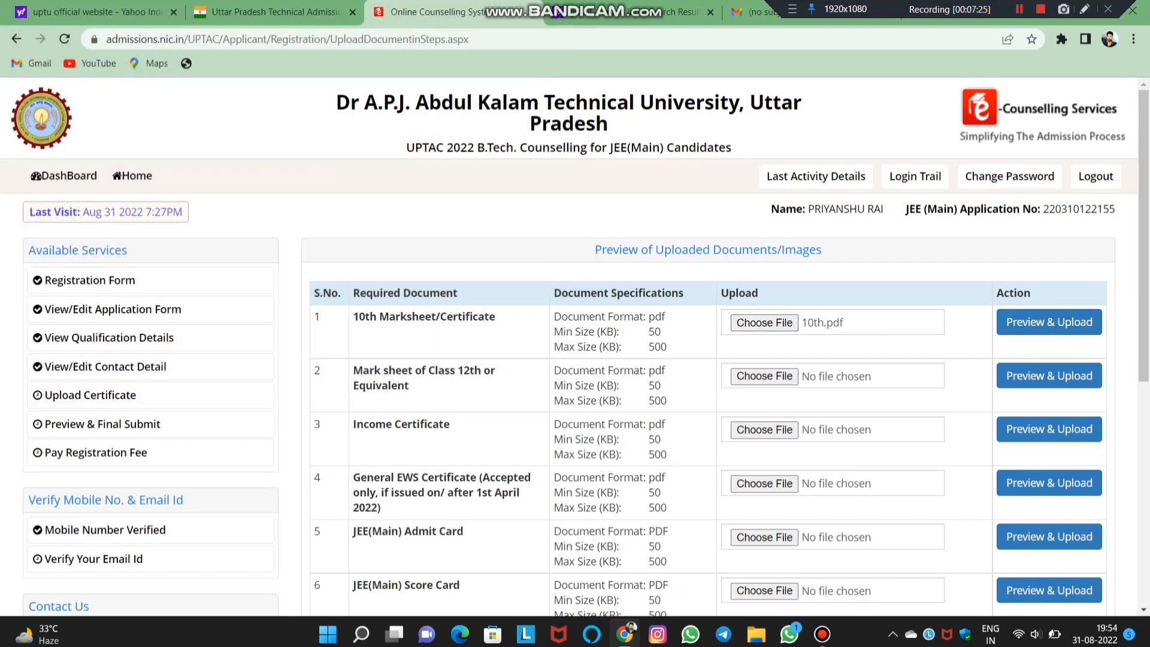
click(1048, 323)
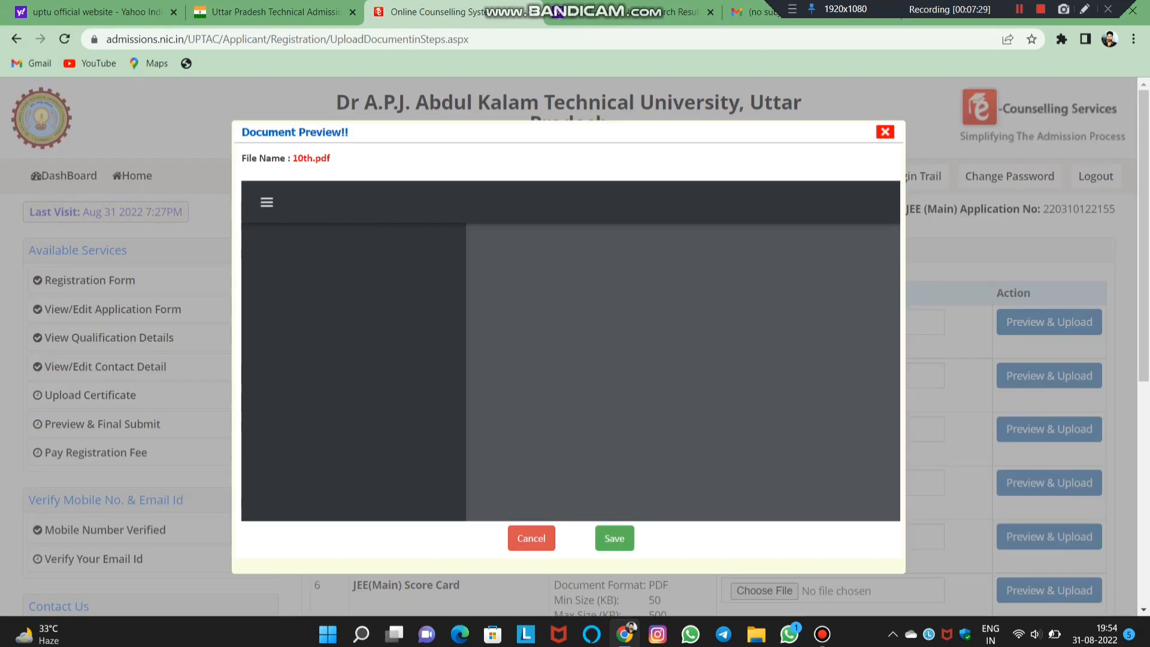
click(615, 539)
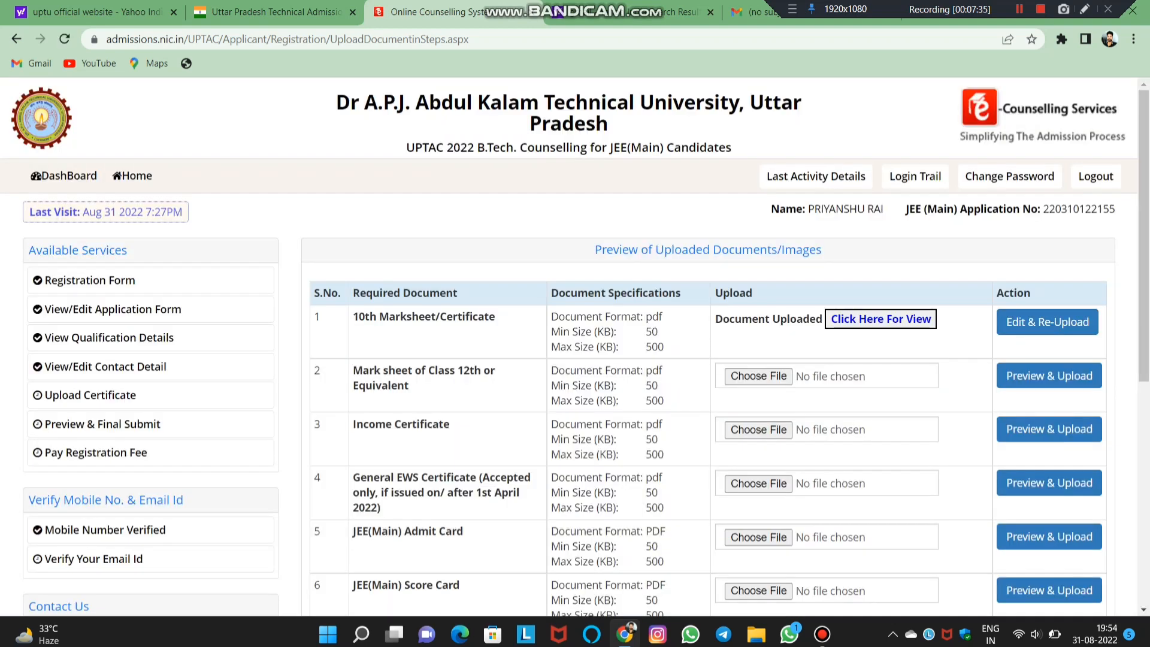
click(761, 376)
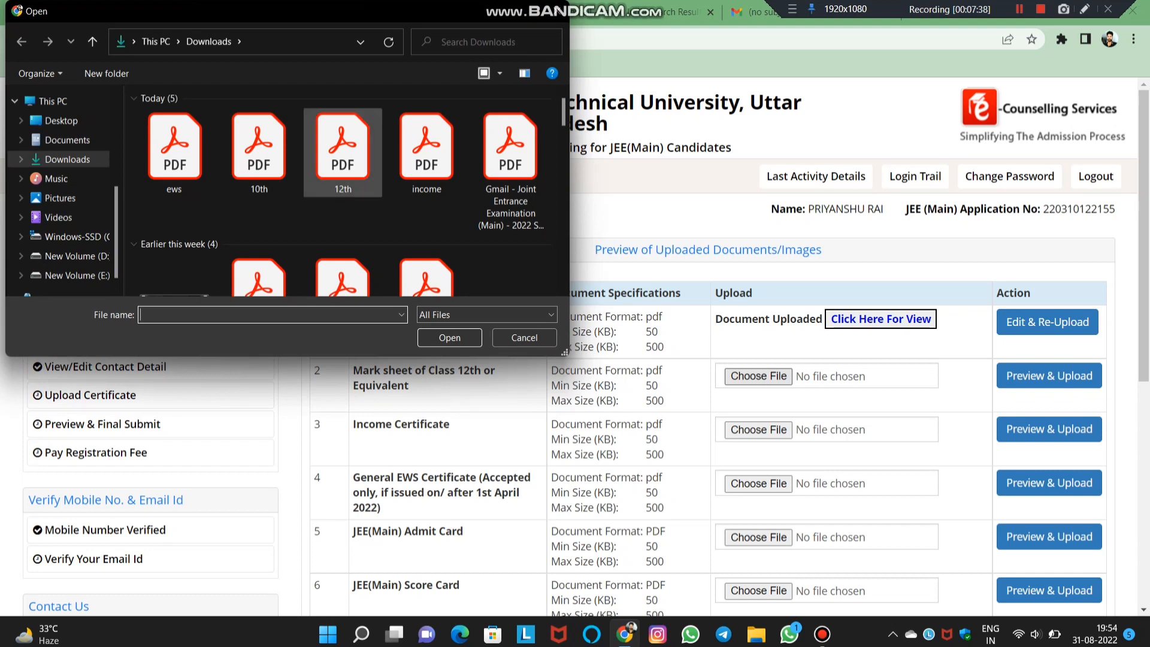
double_click(342, 152)
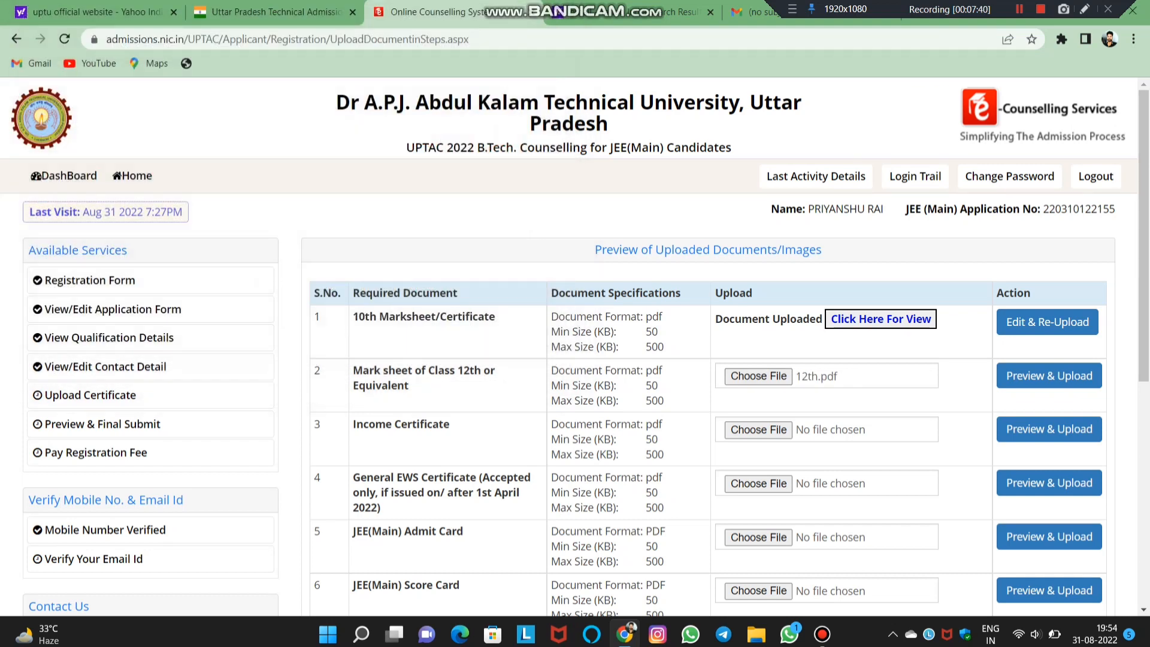
click(1048, 376)
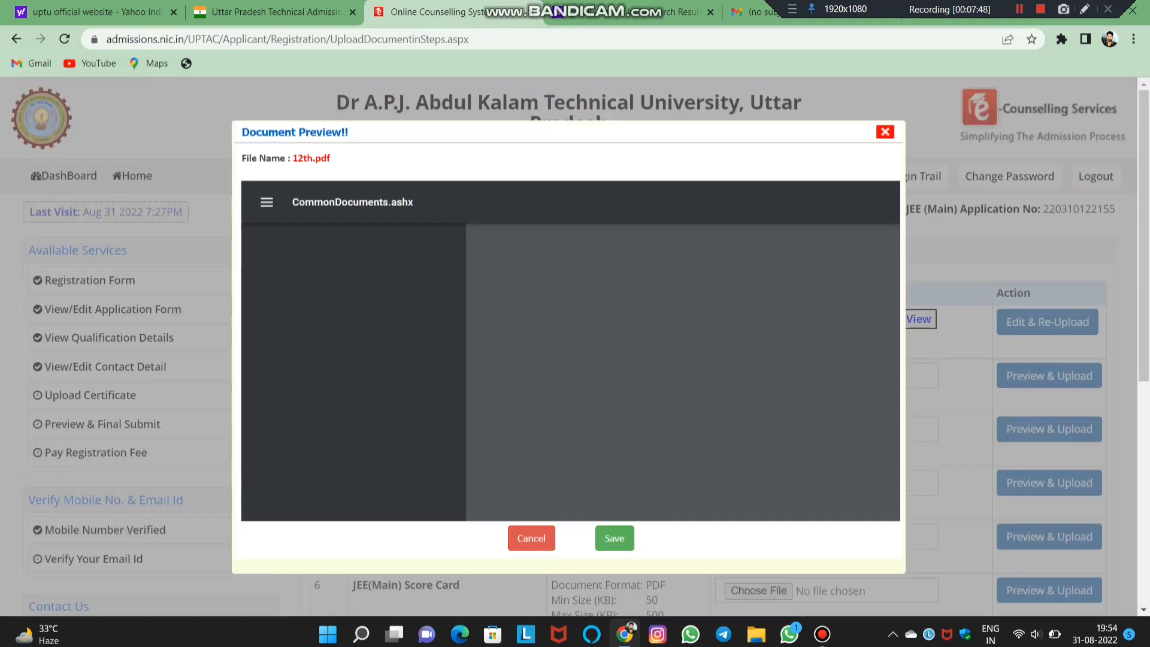
click(614, 539)
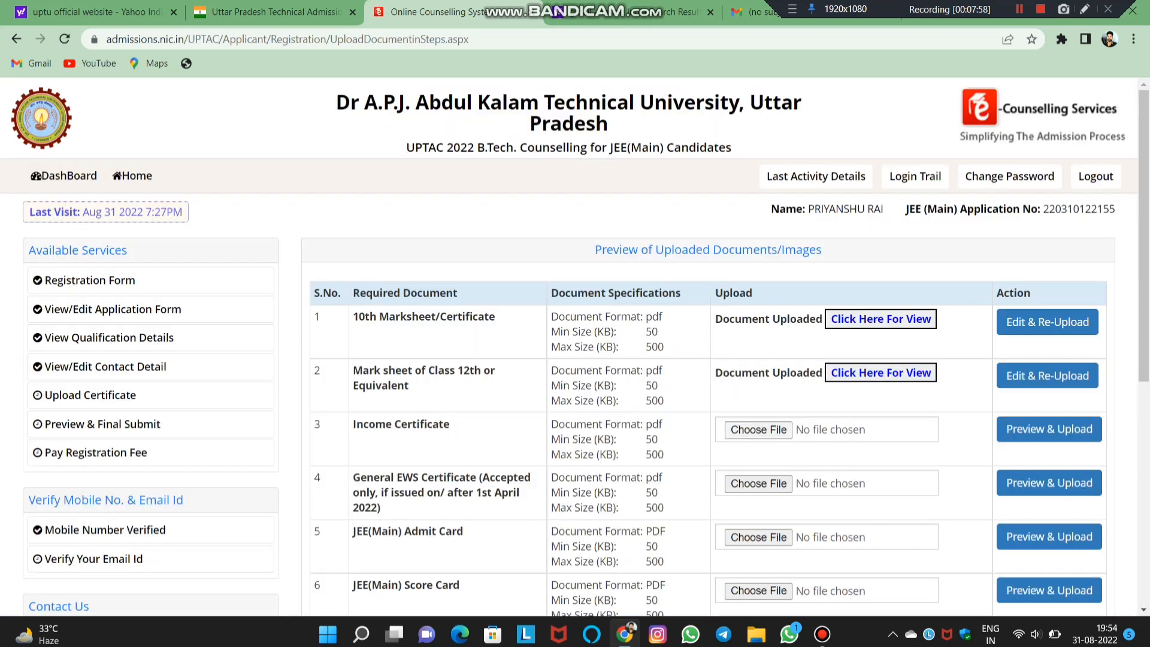
- Preview and upload income.pdf as the Income Certificate
click(758, 430)
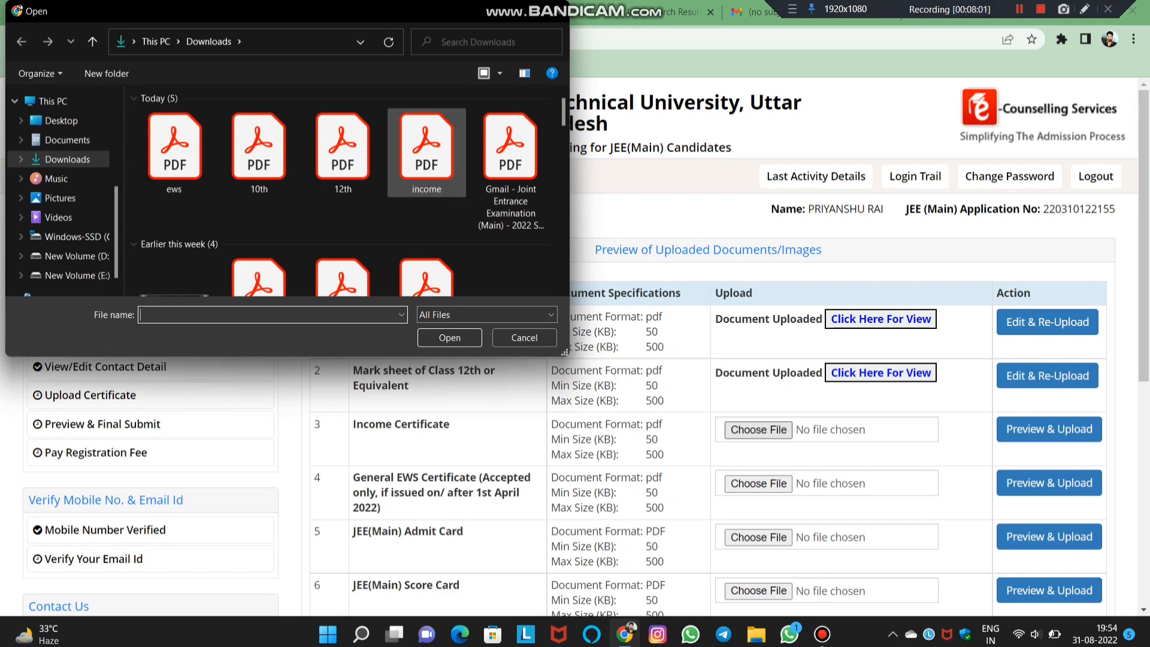
click(426, 153)
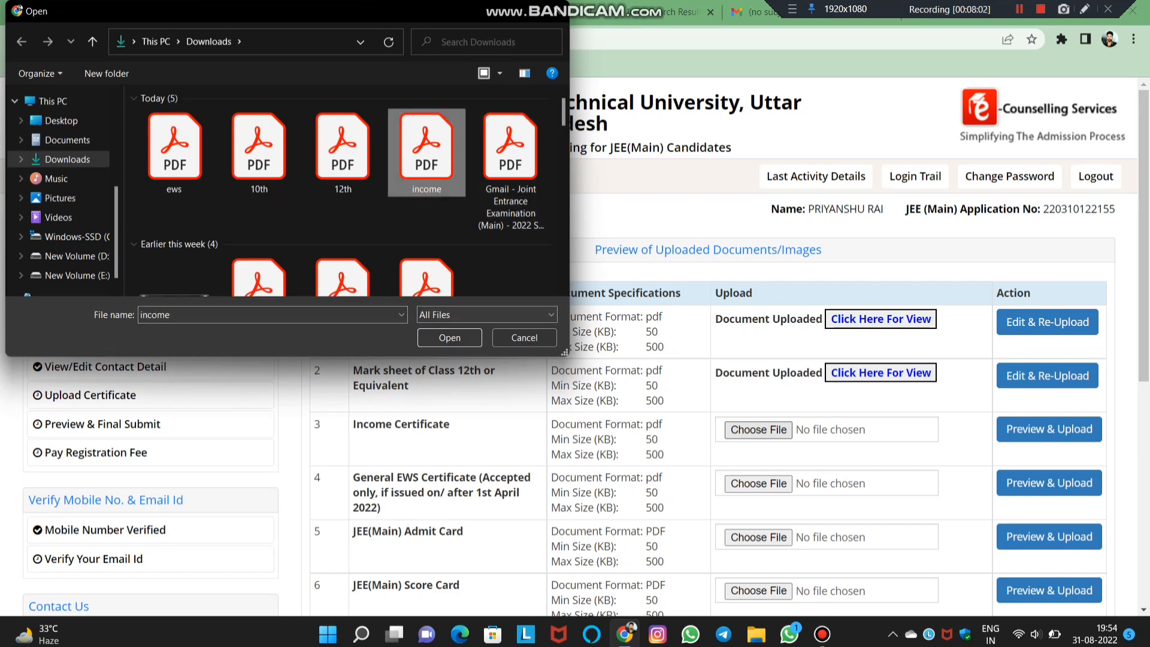
click(449, 337)
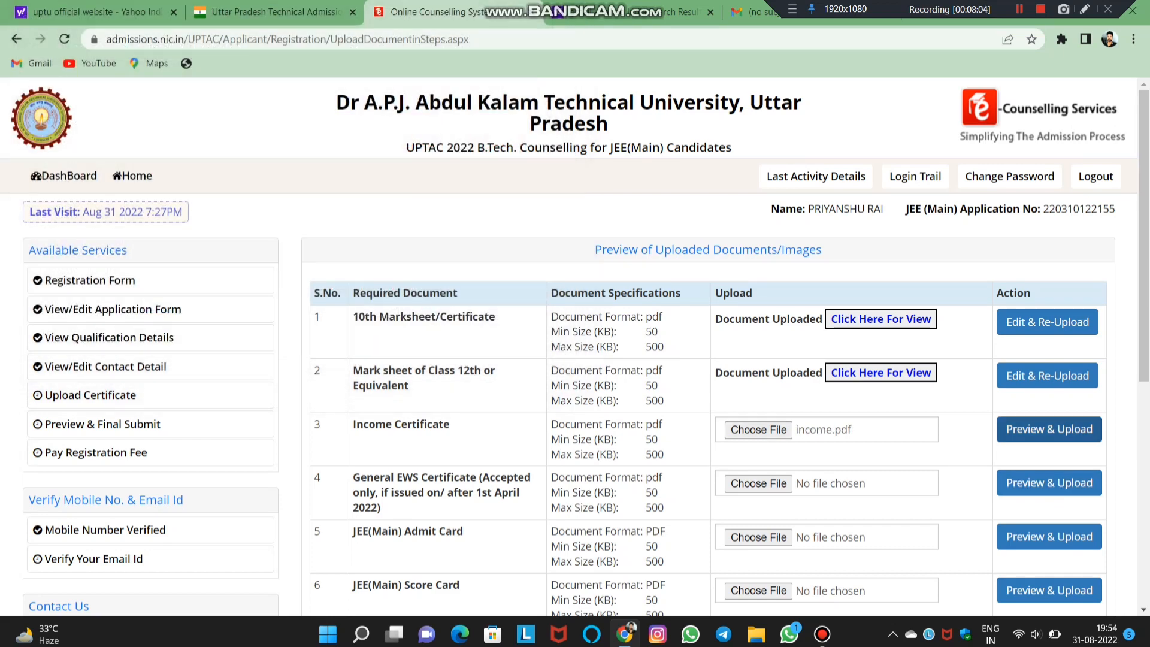
click(1049, 429)
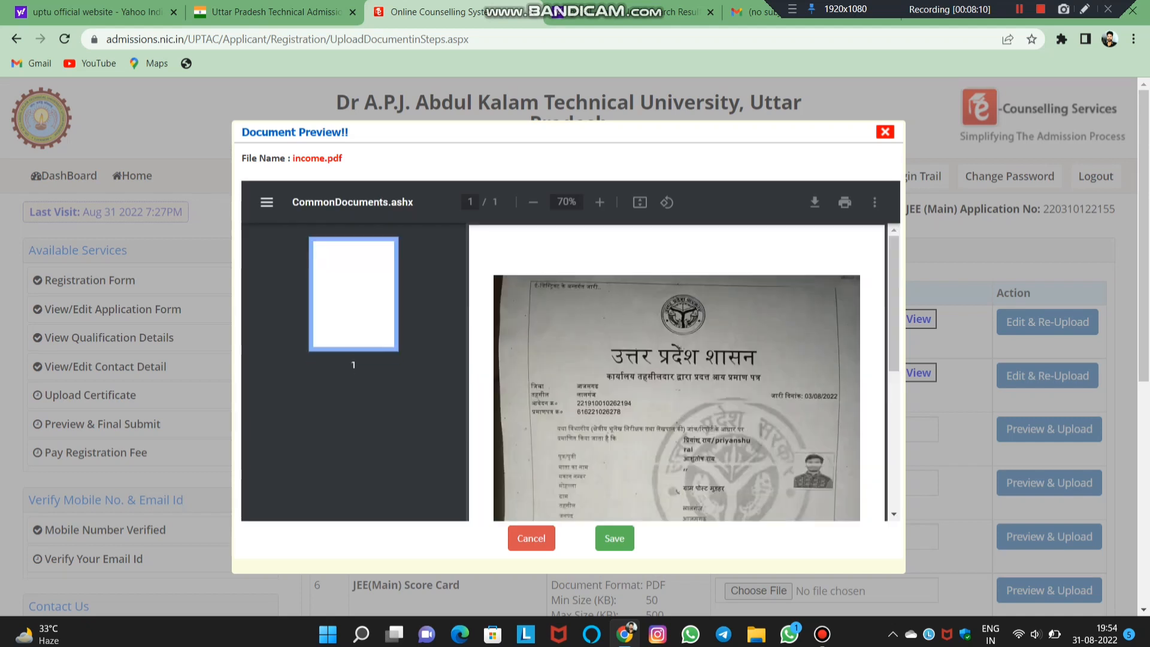
click(615, 539)
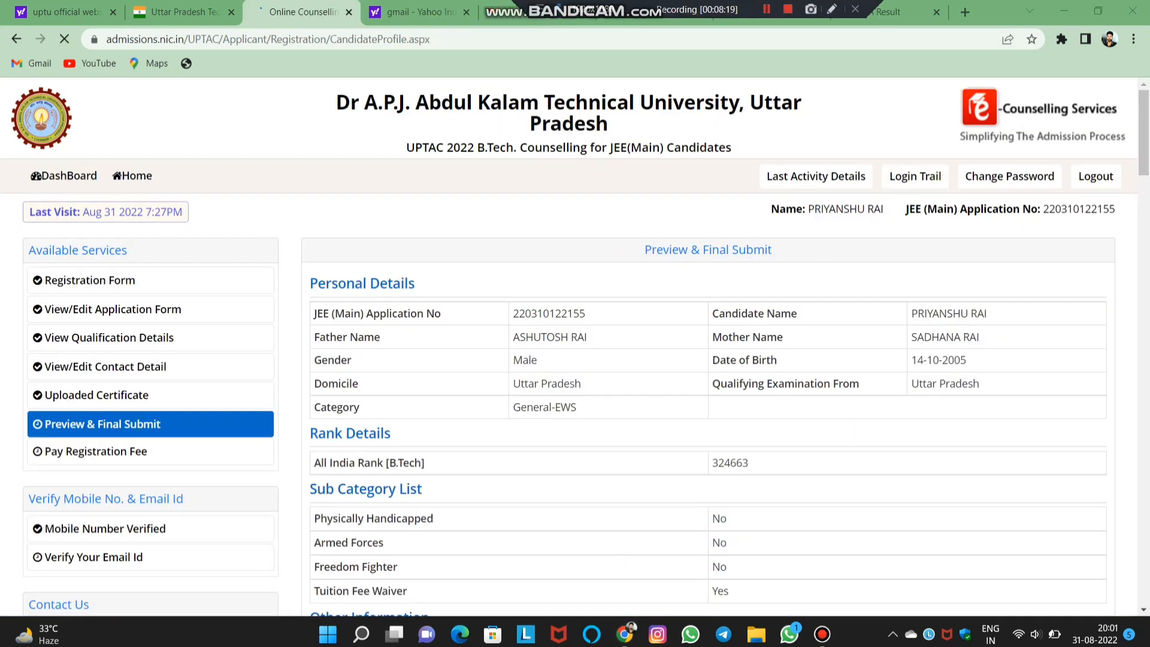
- Review the uploaded documents, highlighting the JEE(Main) Admit Card and Score Card rows
scroll(707, 347, down, 15)
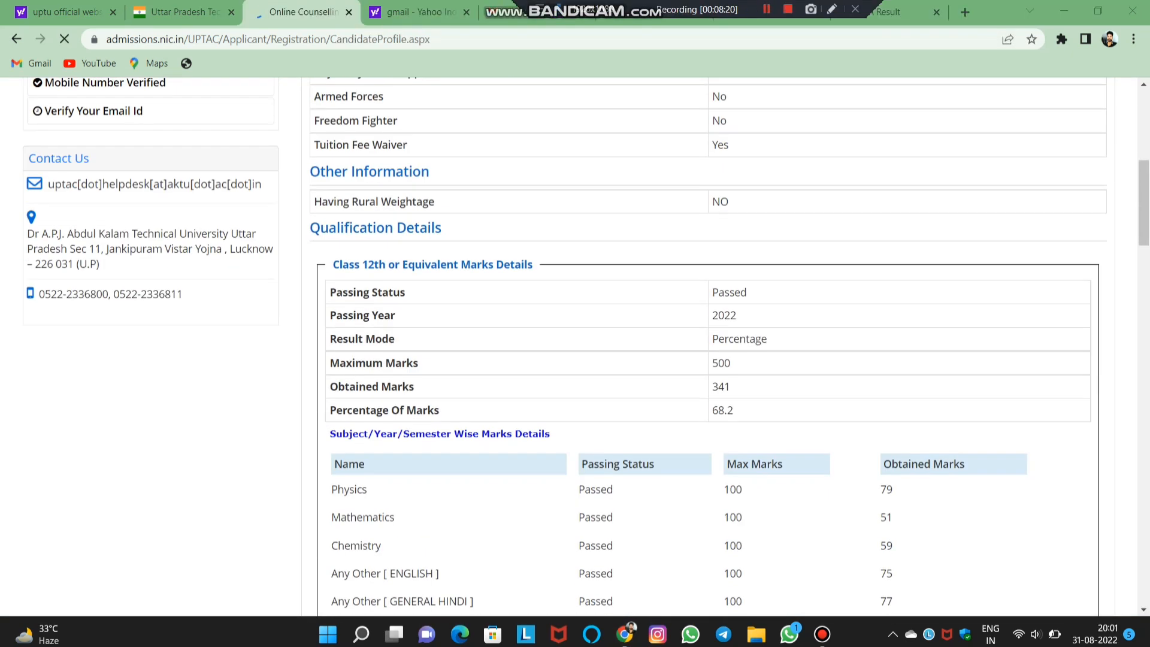
scroll(706, 347, down, 6)
scroll(827, 264, down, 3)
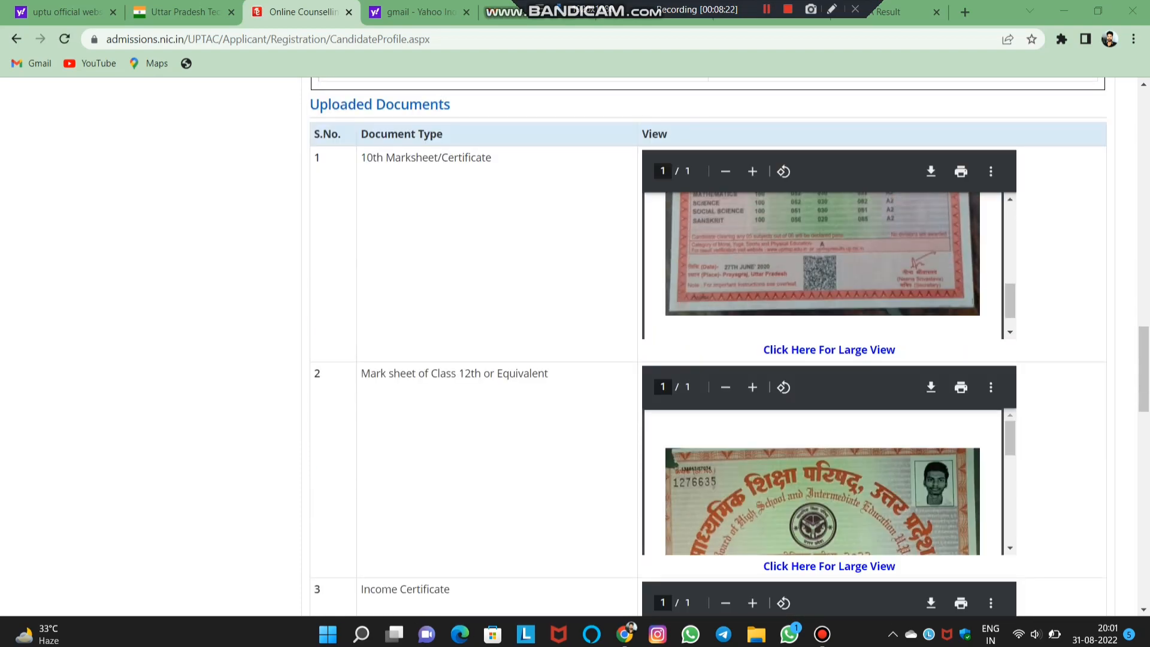
scroll(706, 348, down, 15)
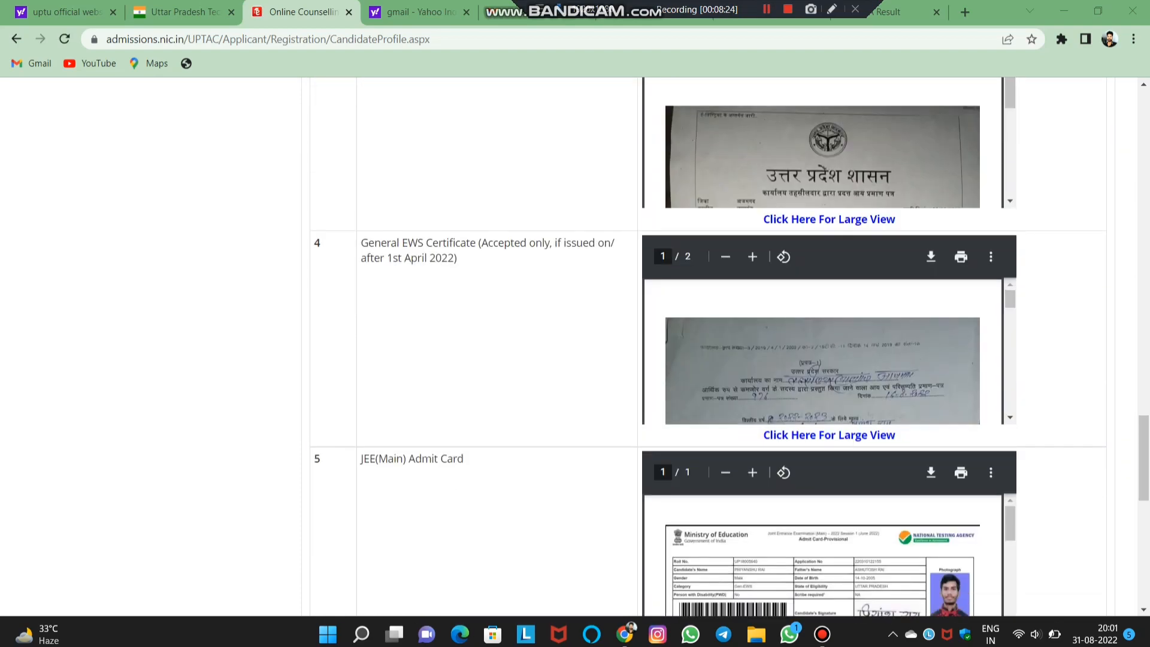
scroll(706, 347, up, 2)
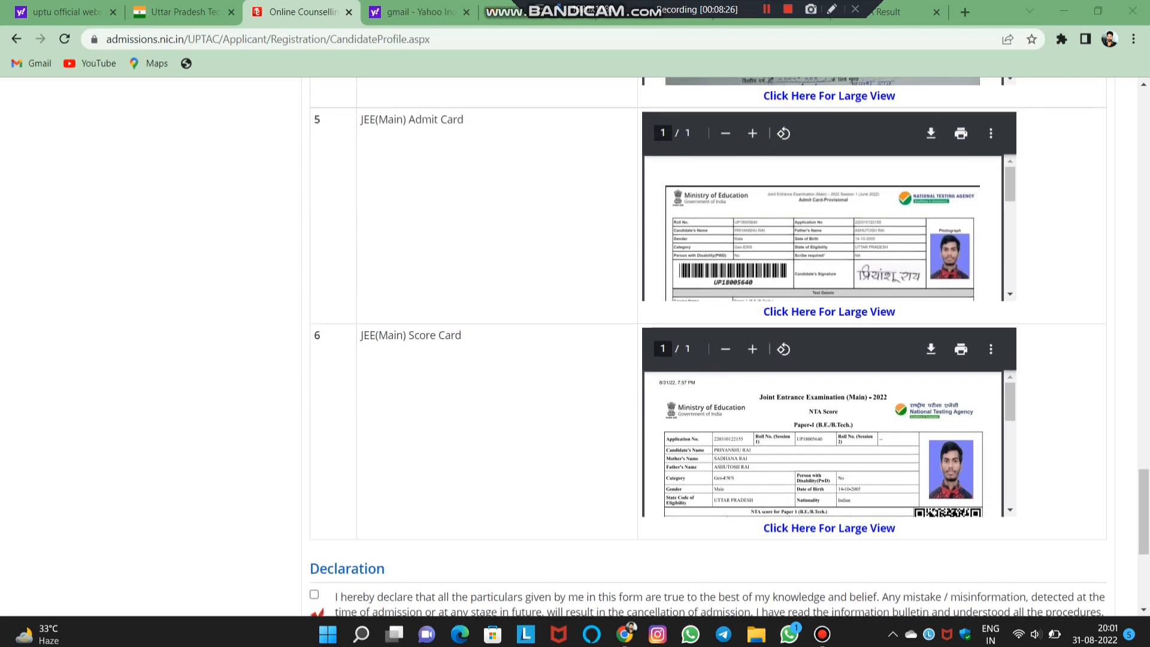
drag(374, 119, 463, 119)
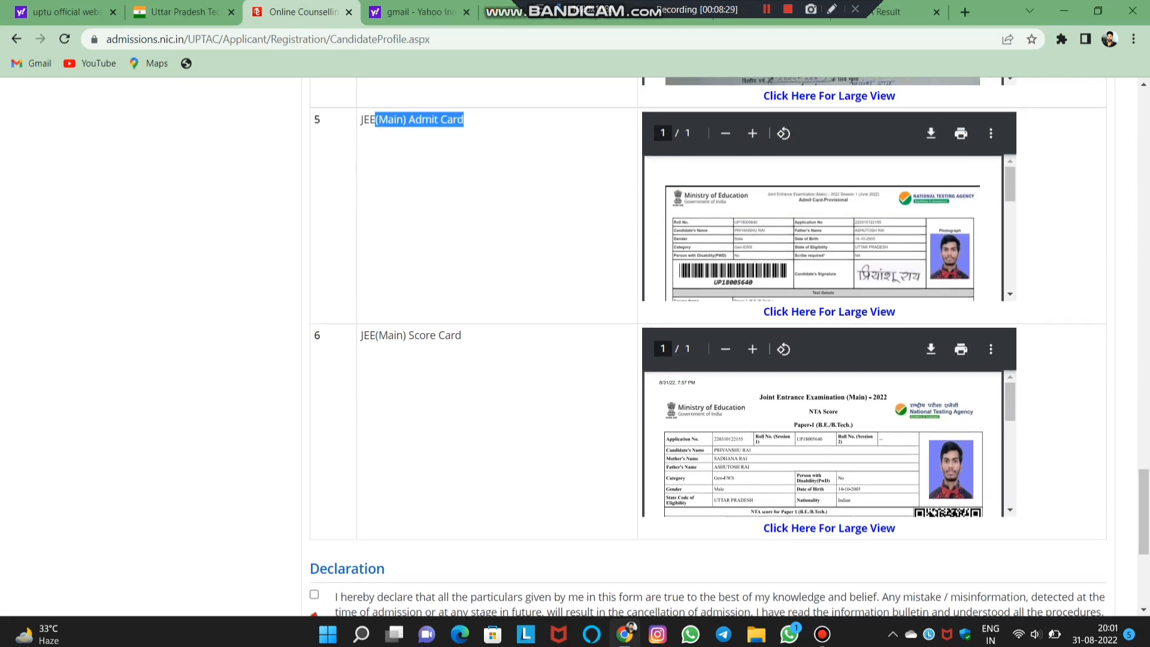
click(473, 129)
drag(386, 335, 461, 335)
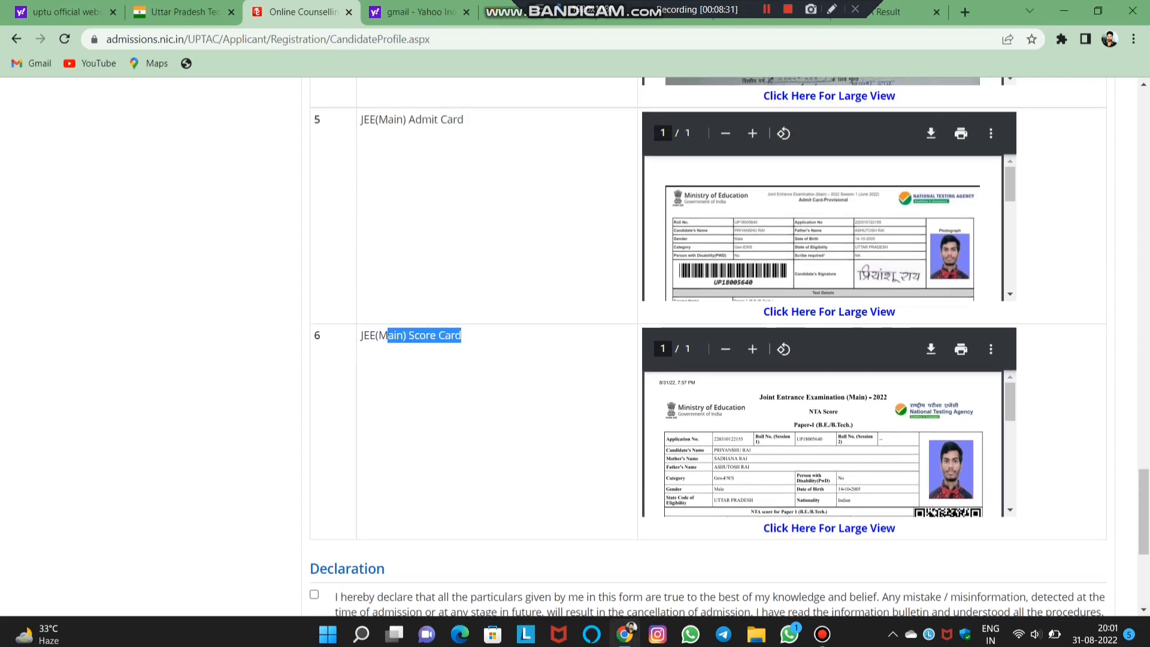
click(473, 345)
- Accept the declaration and request SAVE & FINAL SUBMIT
scroll(707, 348, down, 1)
scroll(319, 572, down, 3)
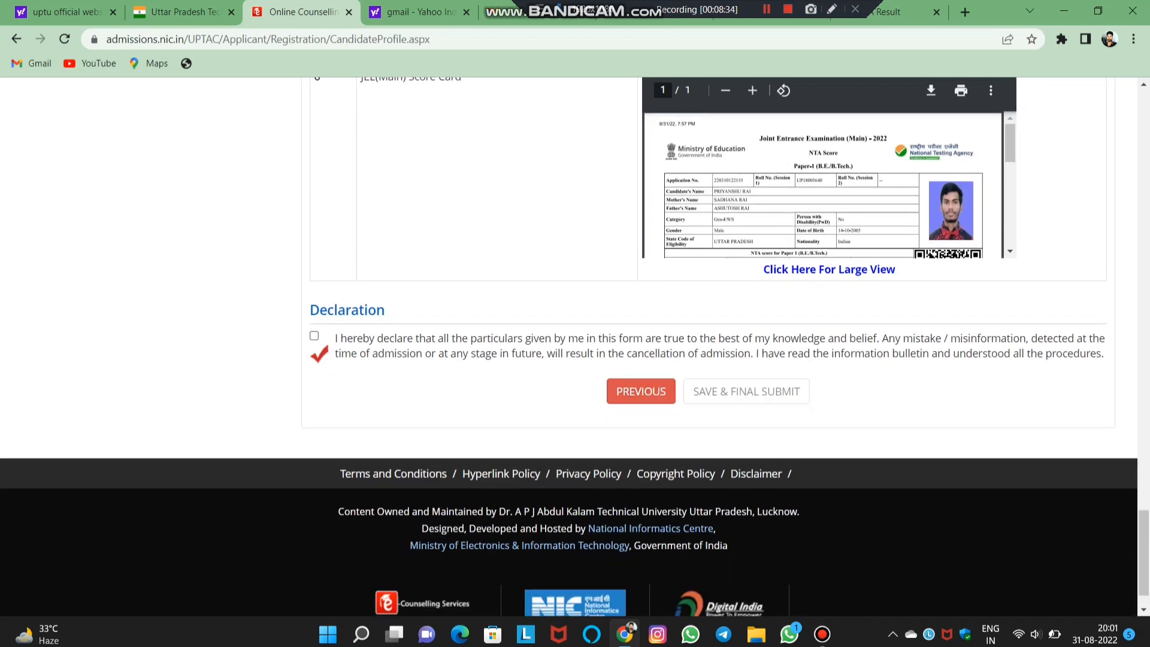
click(314, 336)
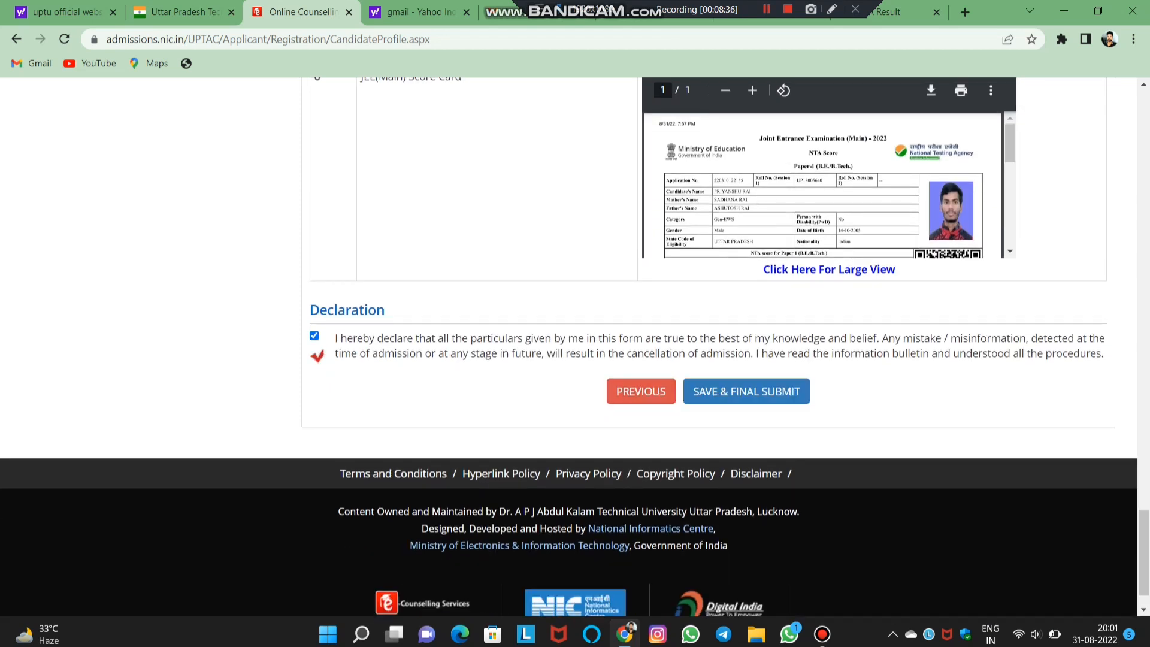
click(746, 391)
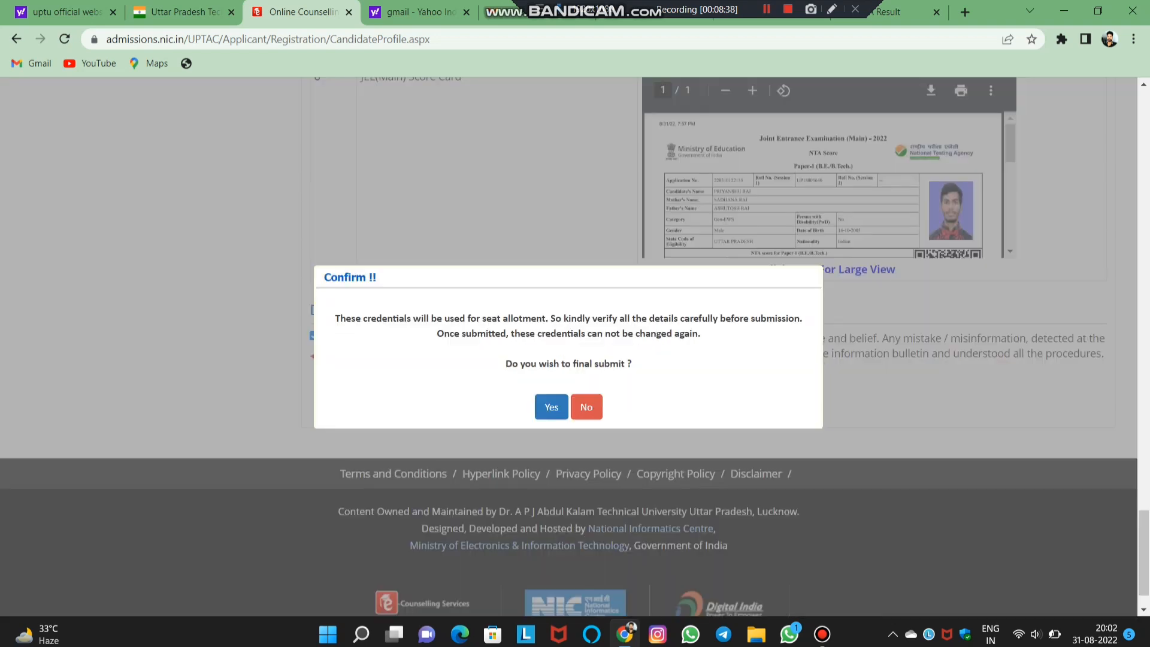
- Confirm the final submission and open payment of the Rs. 1000 registration fee
click(550, 407)
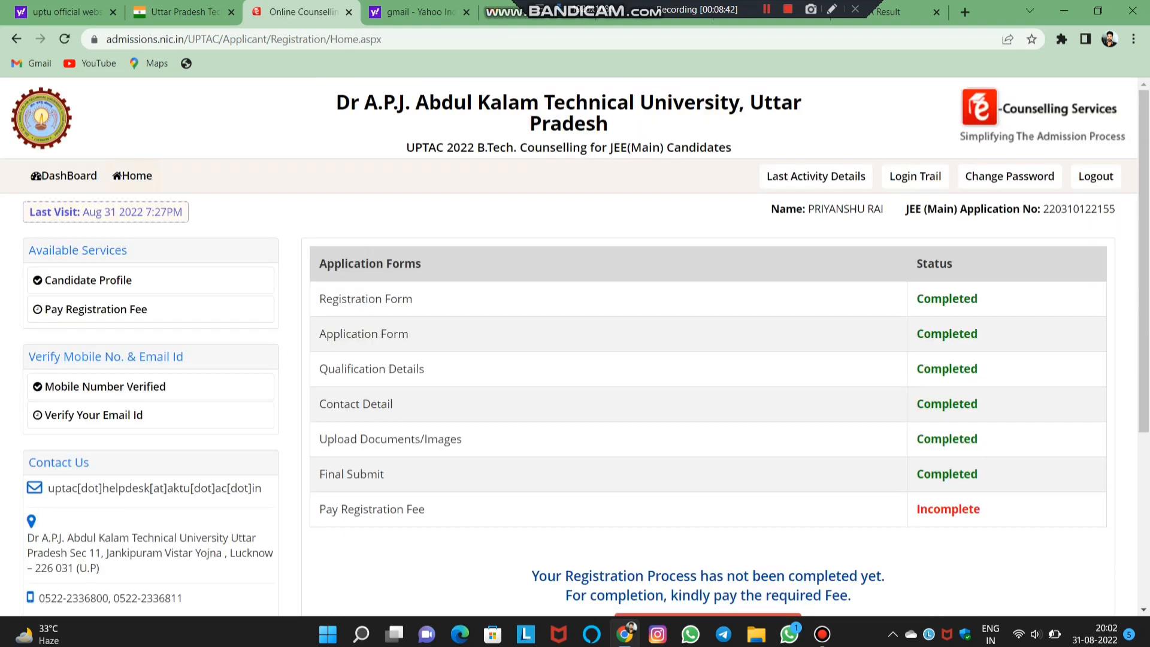
scroll(575, 348, down, 4)
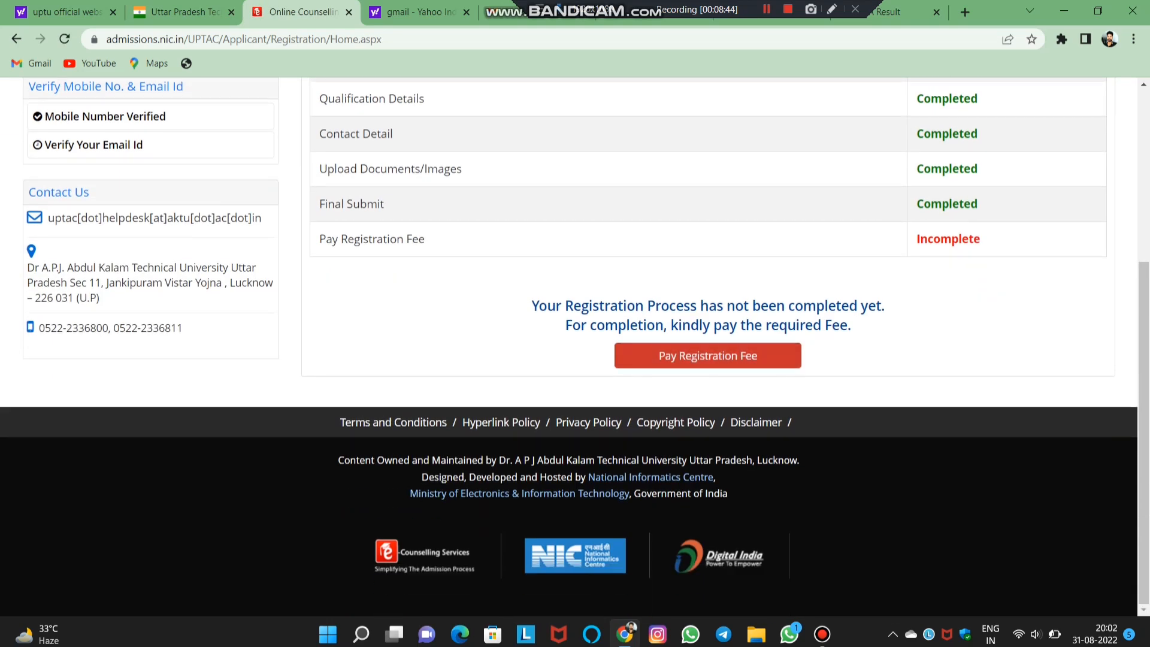
click(707, 355)
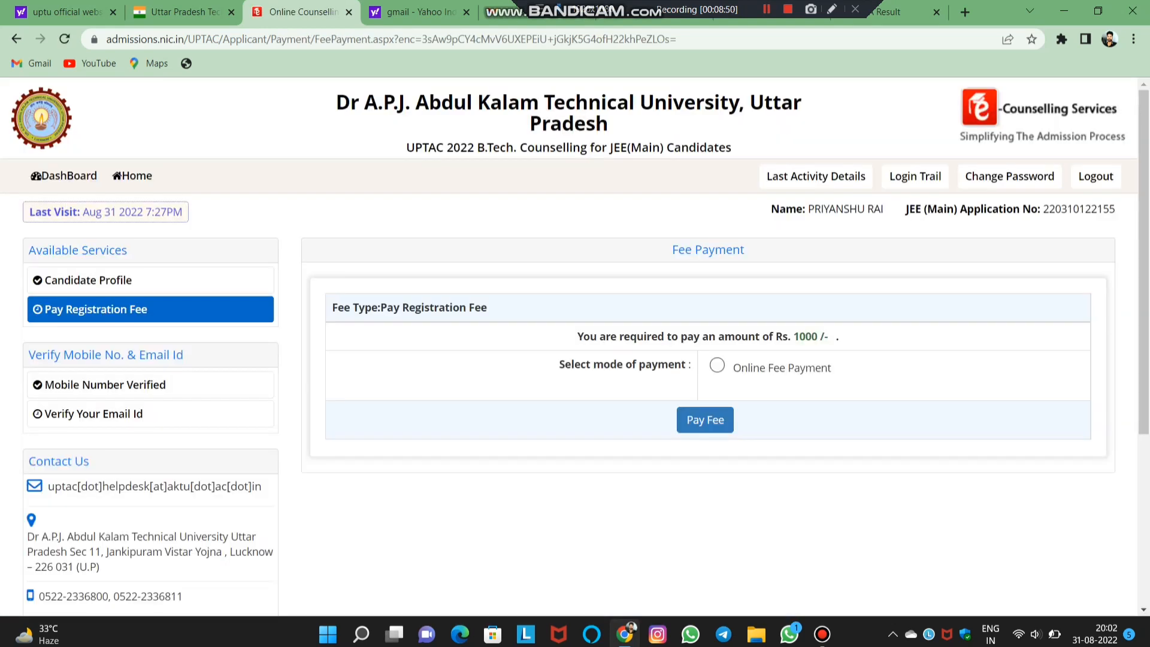
- Pay the fee online through the SBI MOPS Payment Gateway and proceed to SBIePay
click(716, 364)
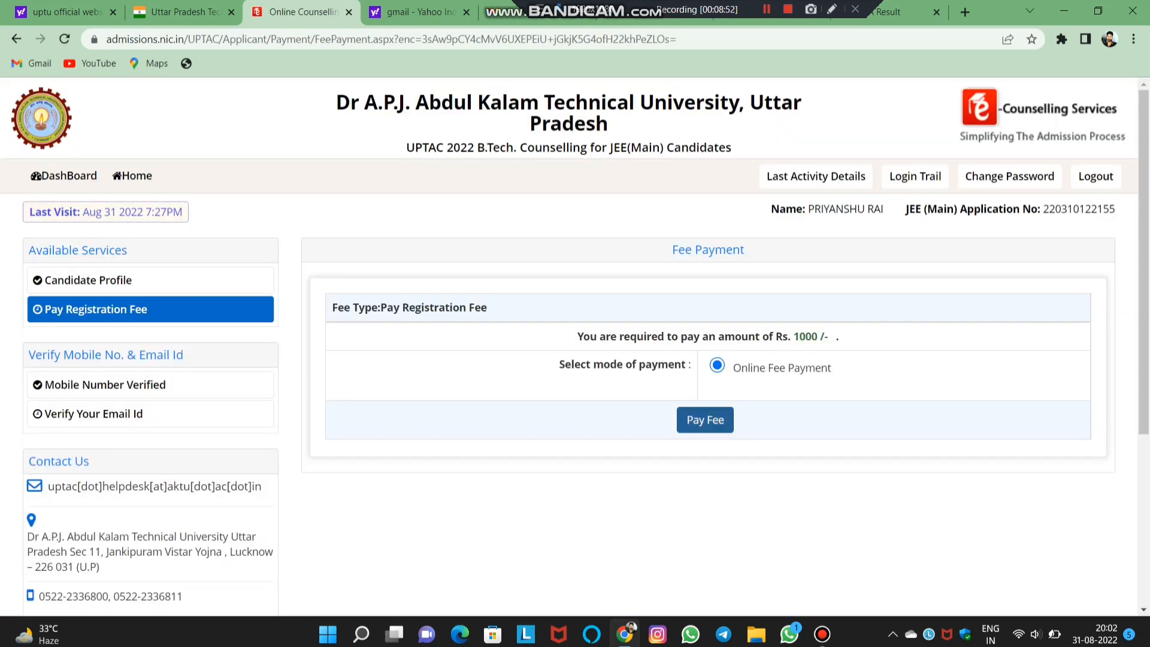
click(704, 420)
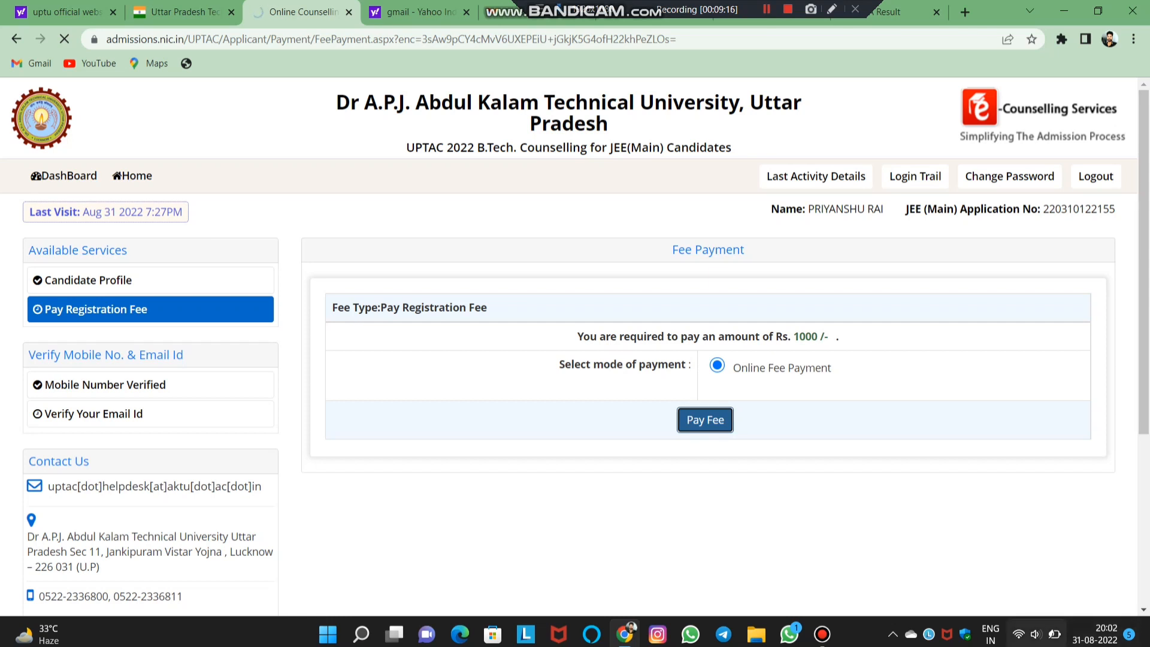
click(1036, 634)
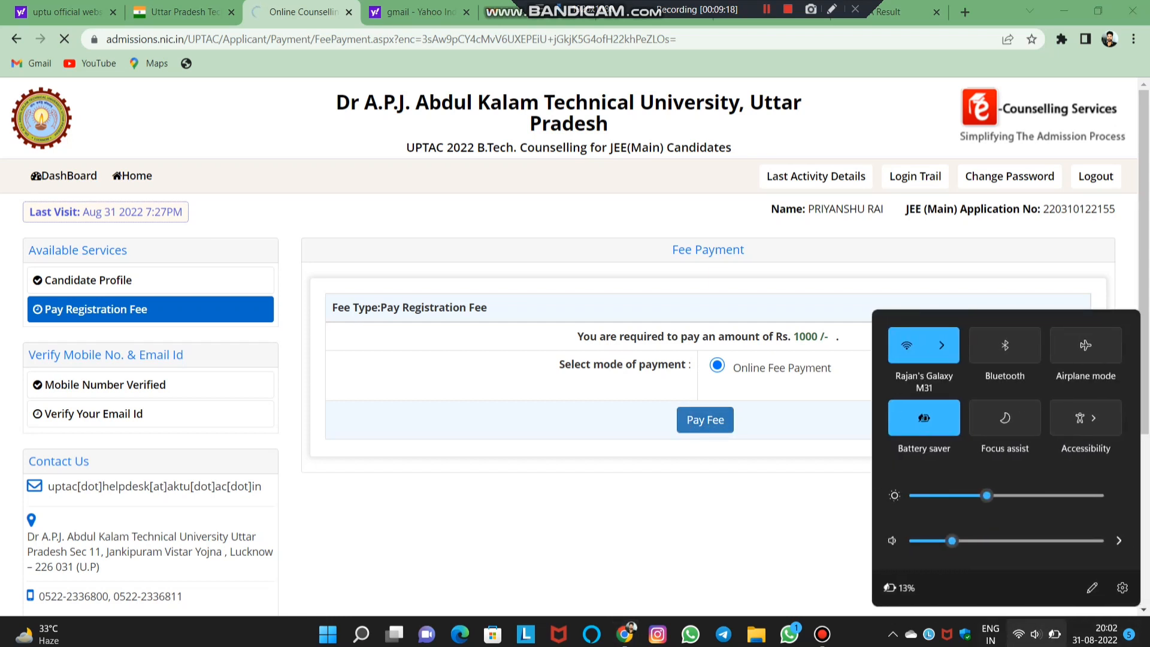
key(Escape)
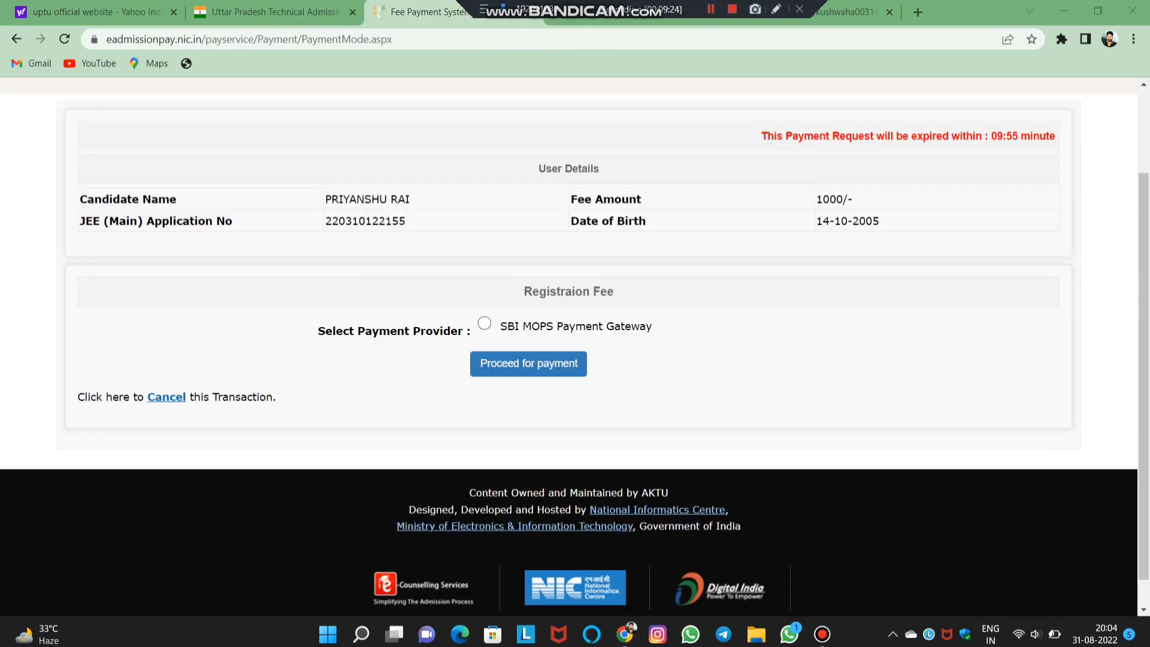
click(484, 323)
click(528, 363)
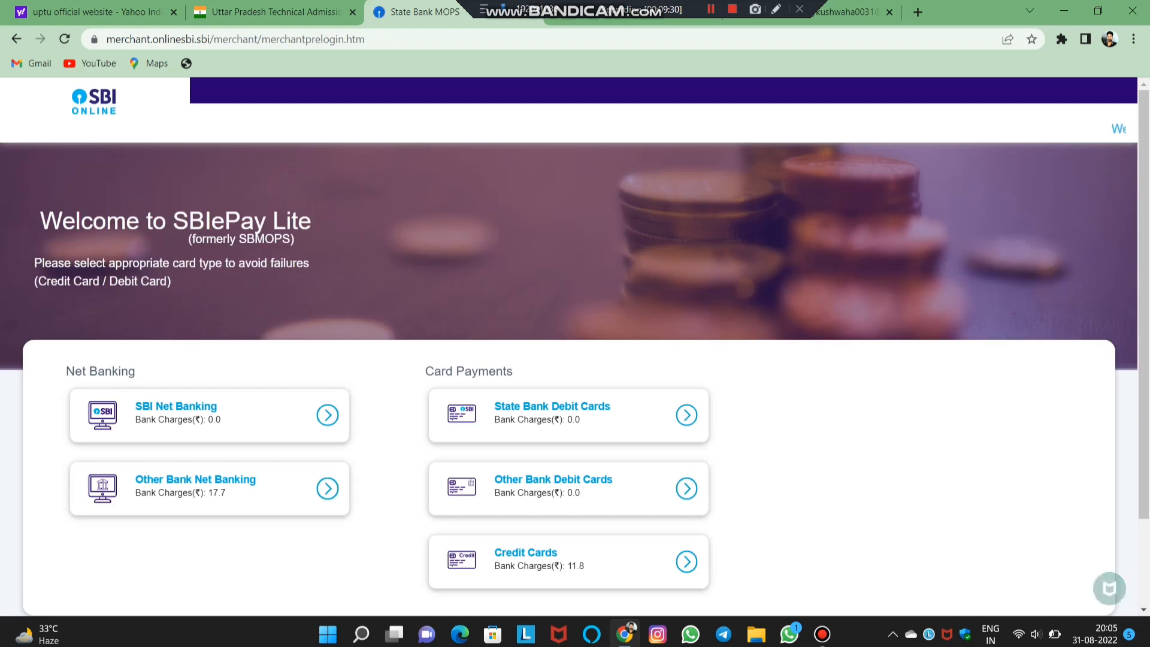
- Choose SBI Net Banking and enter the account user ID on the login page
scroll(569, 372, down, 2)
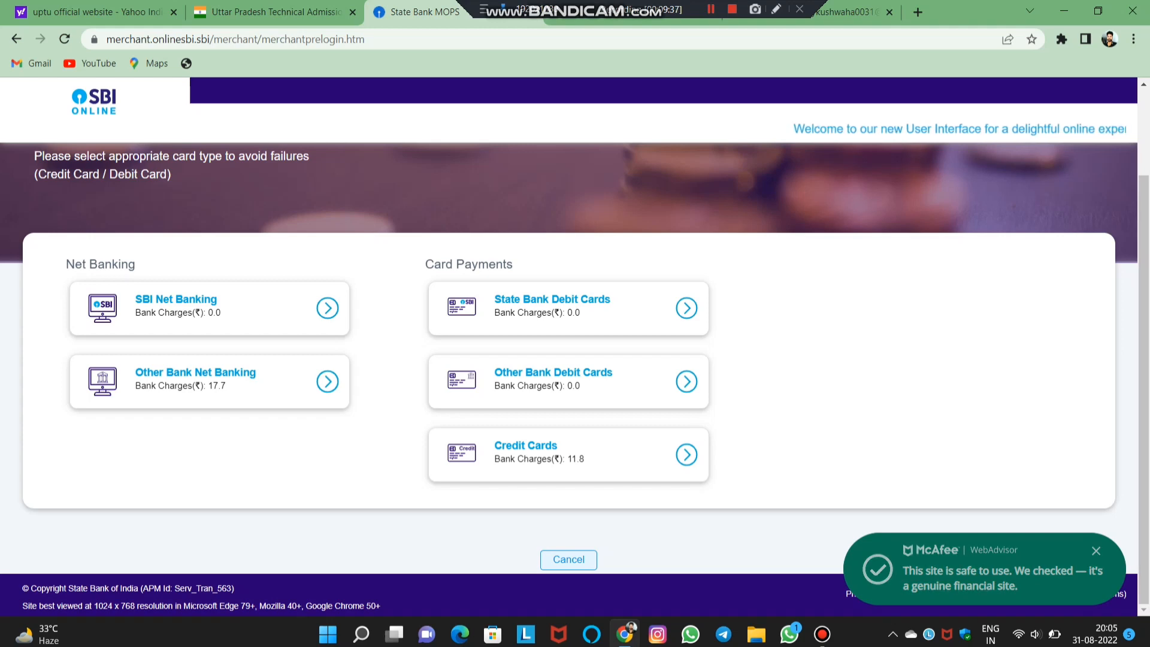
click(210, 307)
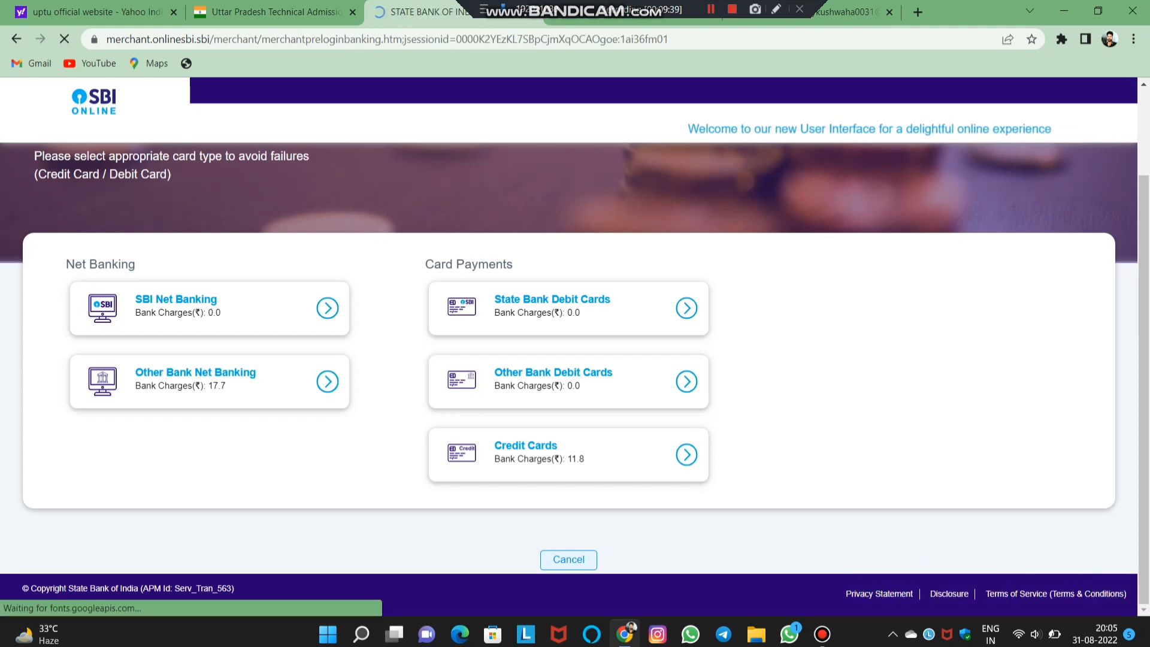
scroll(575, 359, down, 1)
scroll(575, 359, up, 1)
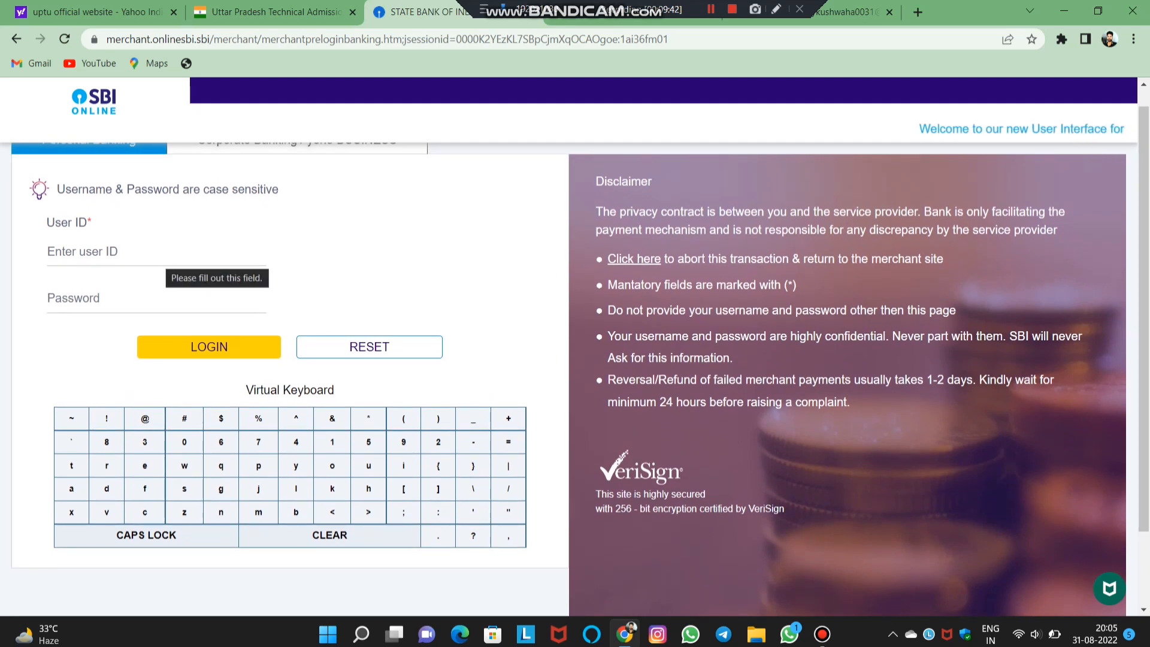
scroll(575, 368, up, 1)
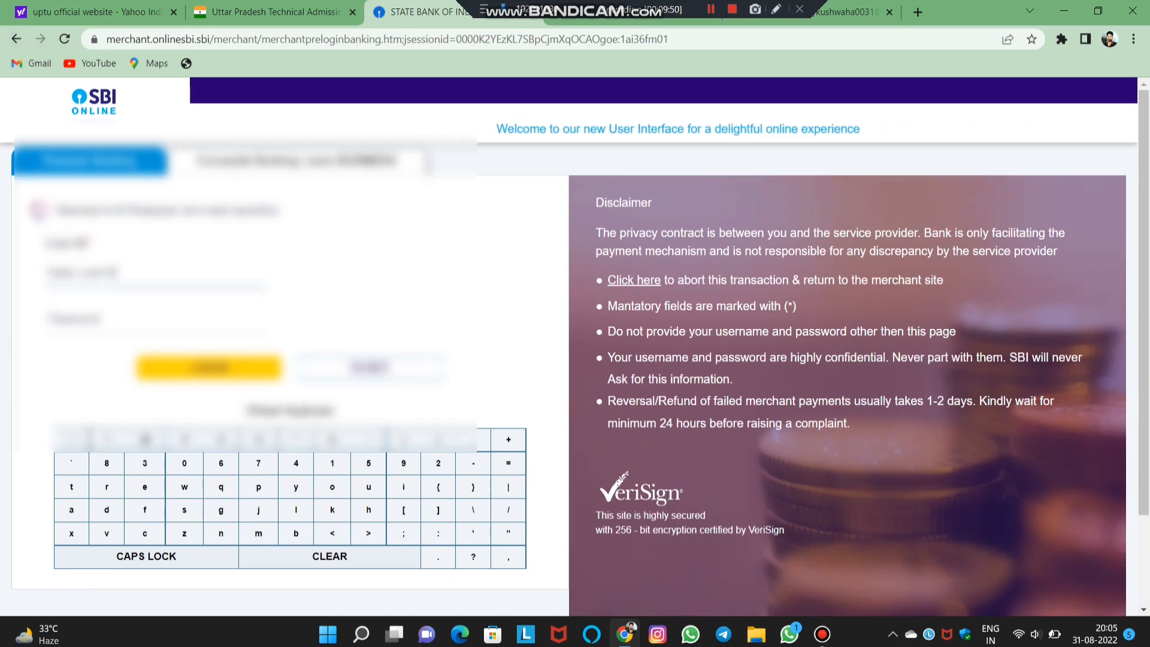
text(r*********)
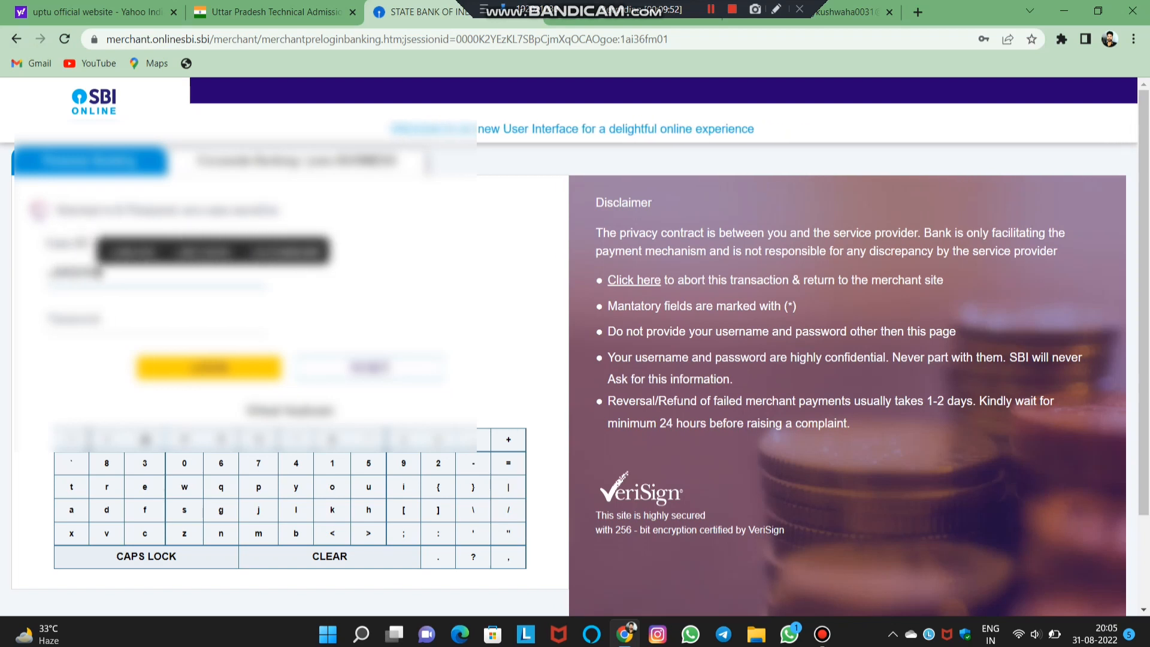
text(***)
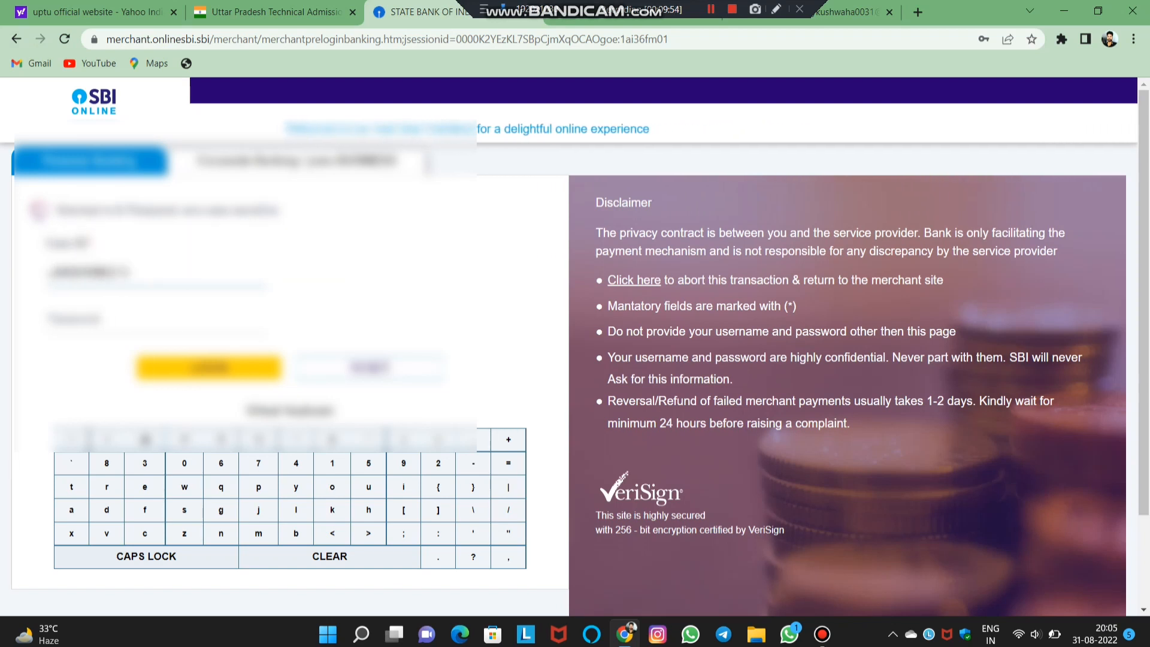